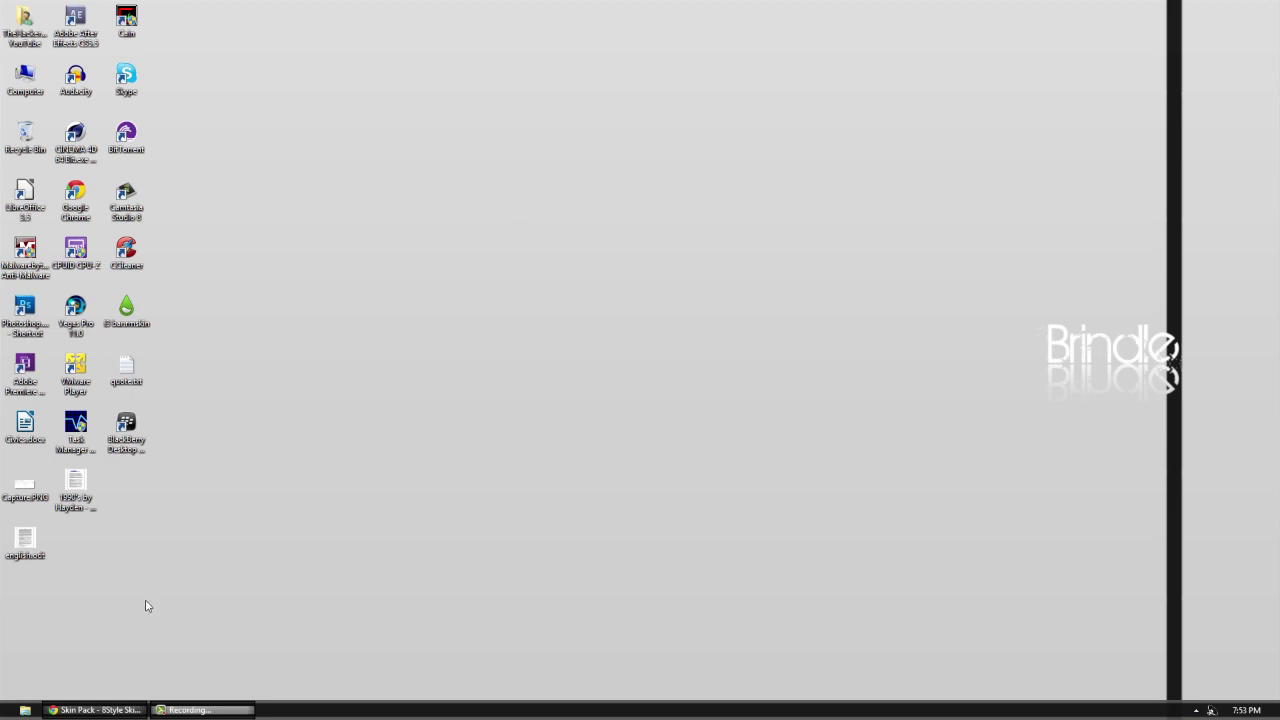
# Step: Open the full-size 8Style preview screenshot, then view the Pokki start menu slide
pyautogui.click(118, 709)
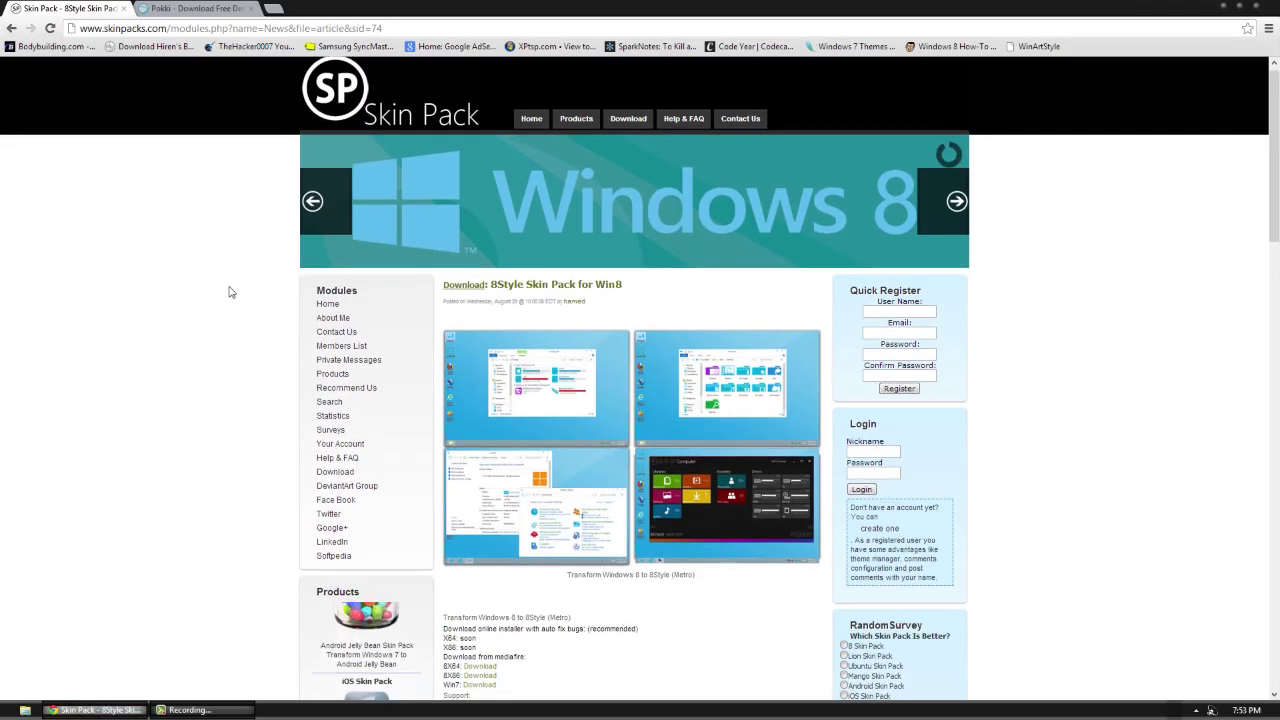
pyautogui.click(540, 416)
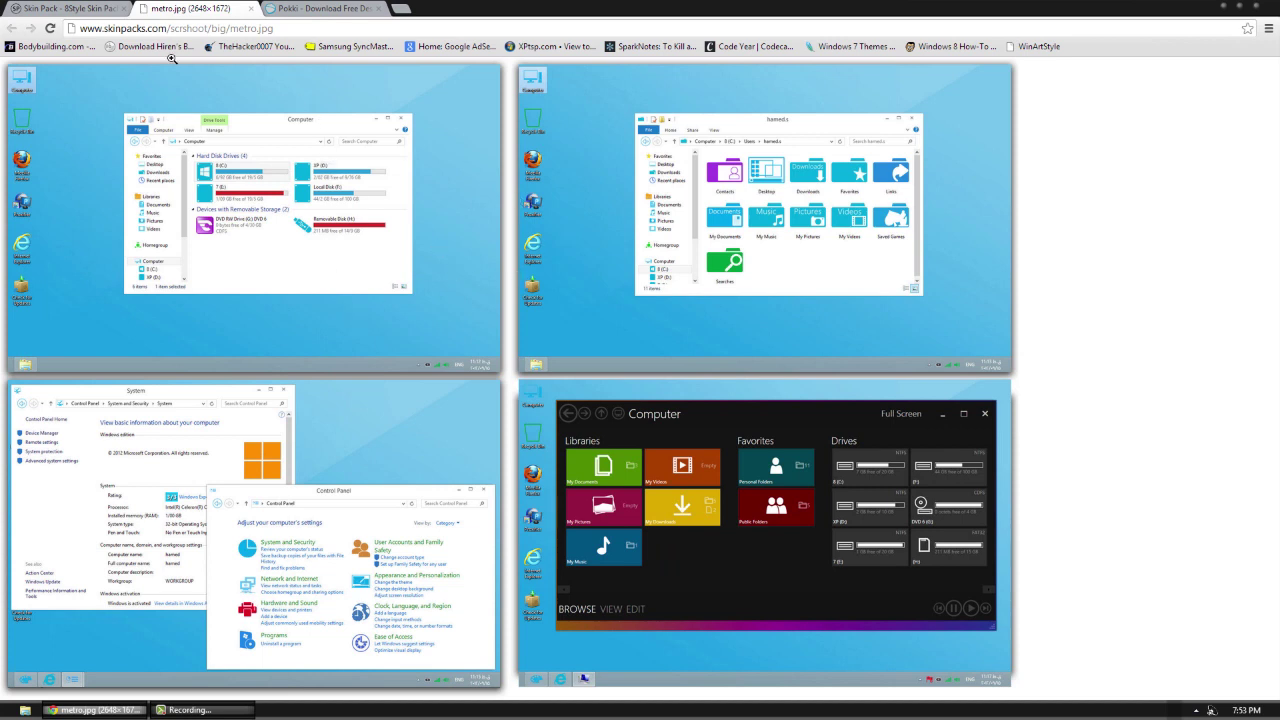
pyautogui.click(325, 10)
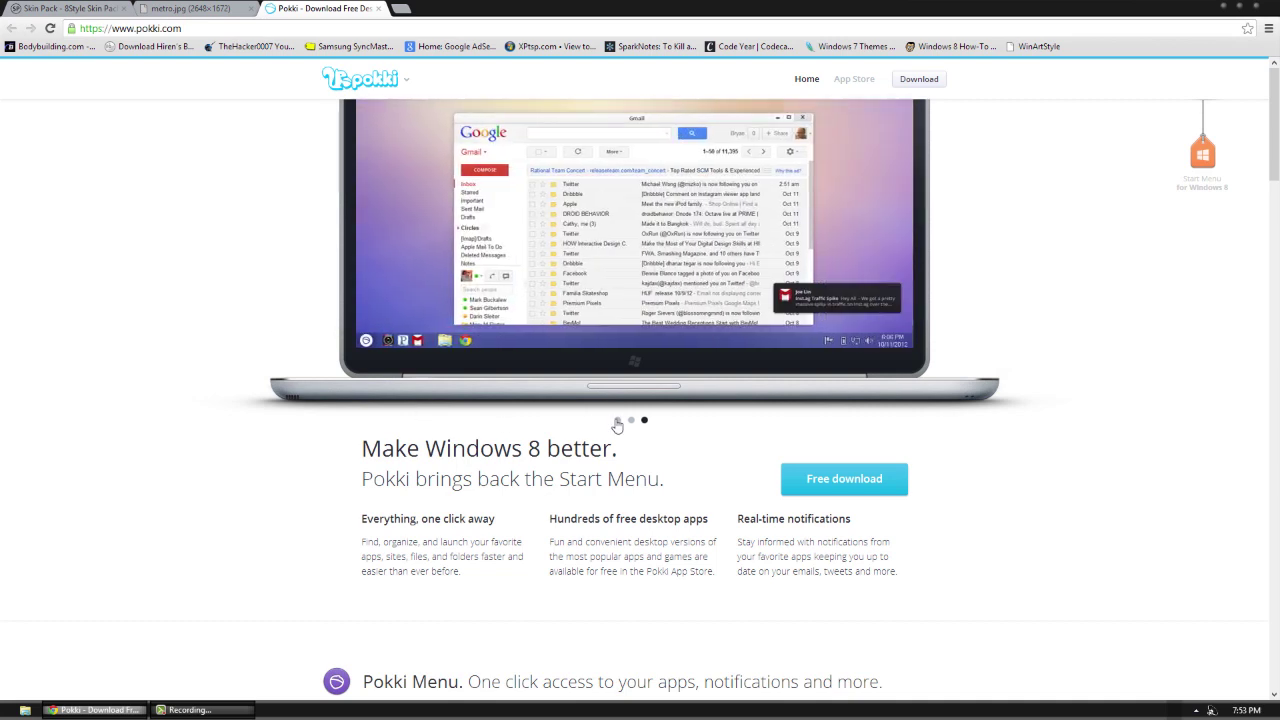
pyautogui.click(618, 421)
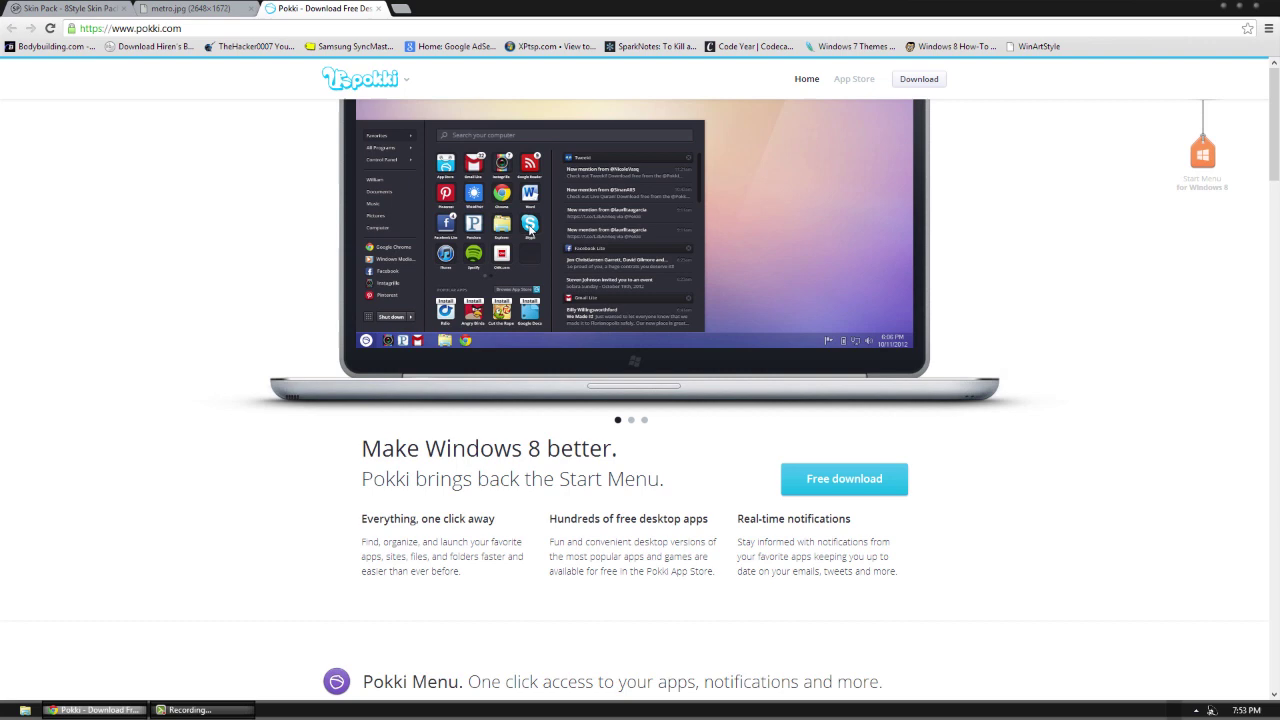
# Step: Return to the 8Style Skin Pack article and scroll down to its download links
pyautogui.click(60, 9)
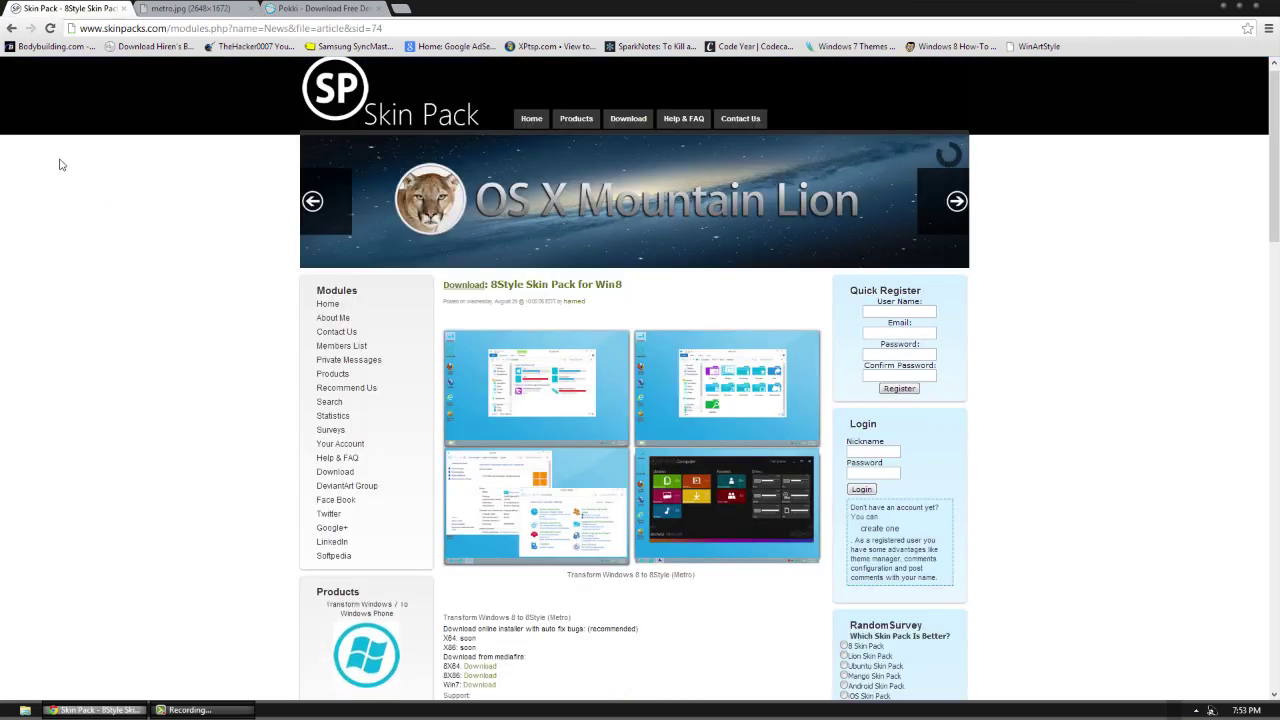
pyautogui.scroll(-4, 229, 406)
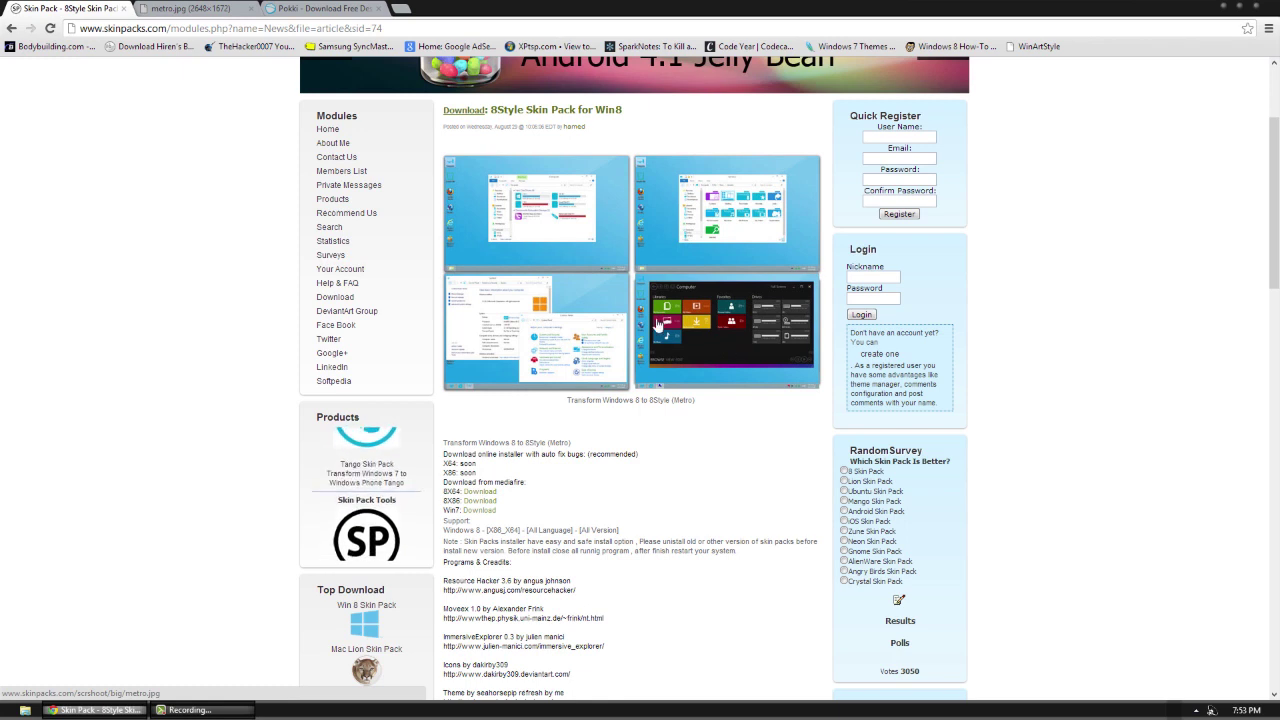
pyautogui.scroll(2, 648, 397)
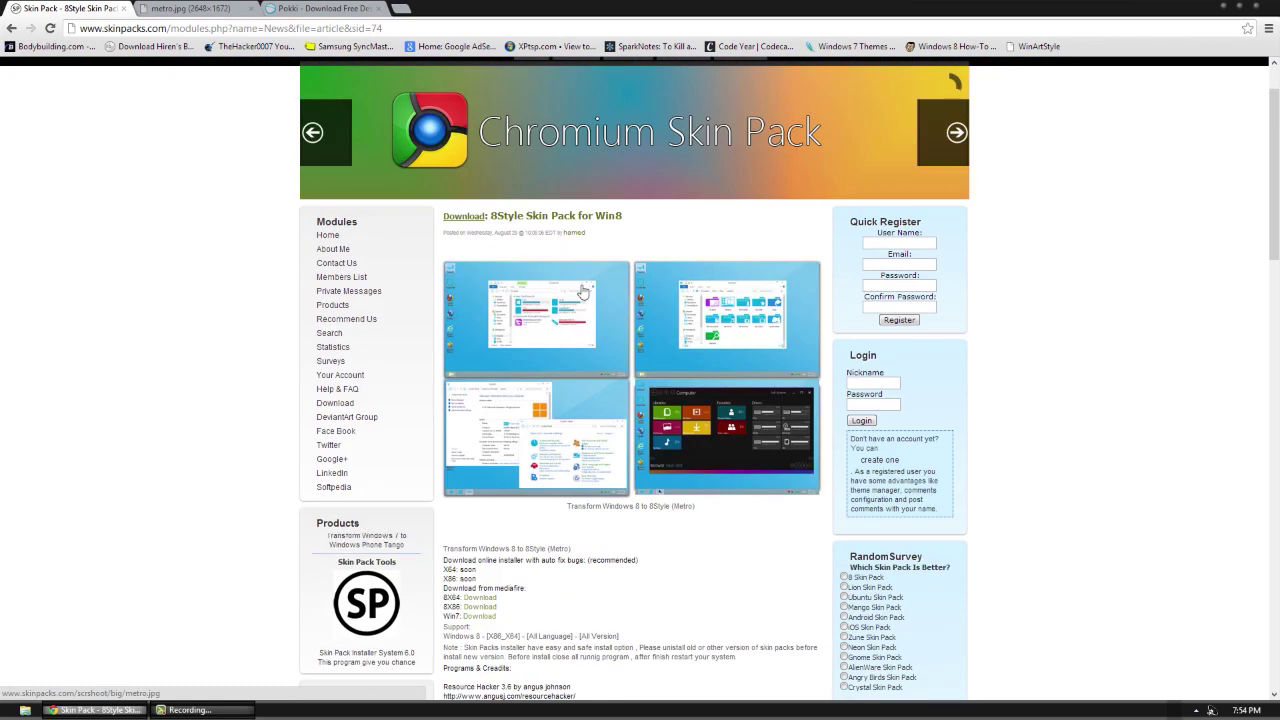
pyautogui.scroll(-2, 648, 397)
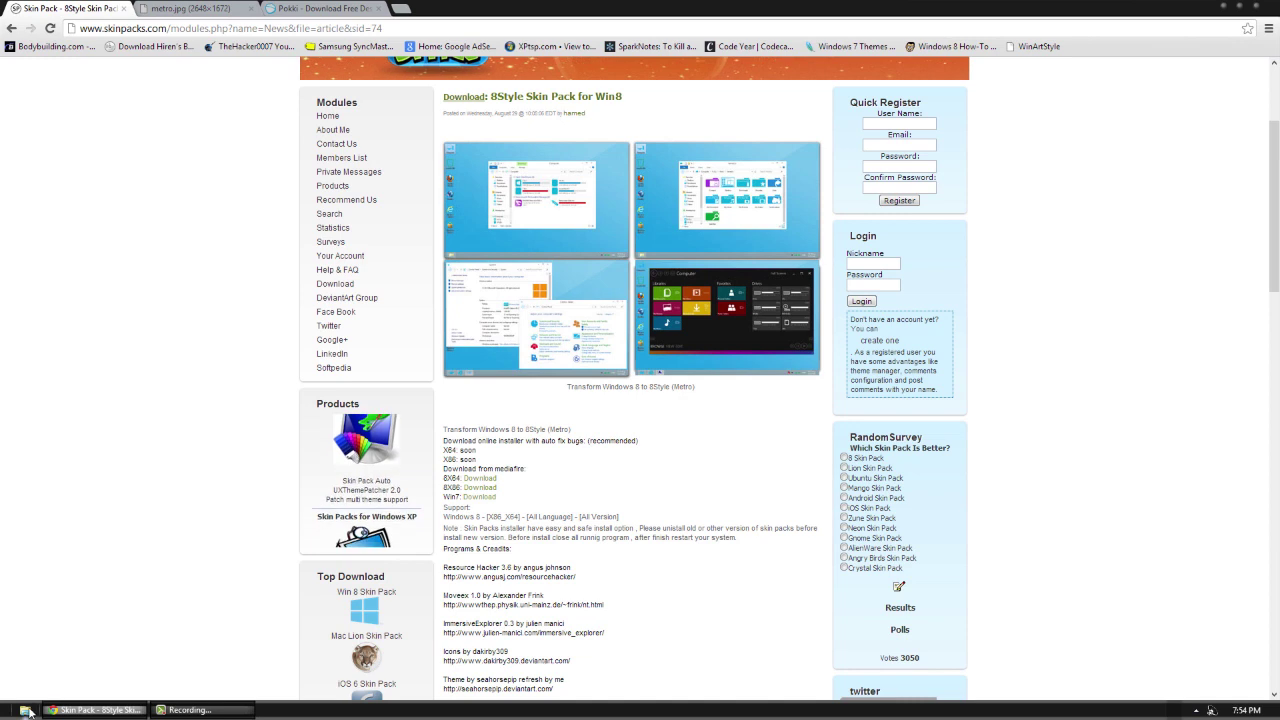
pyautogui.press('super')
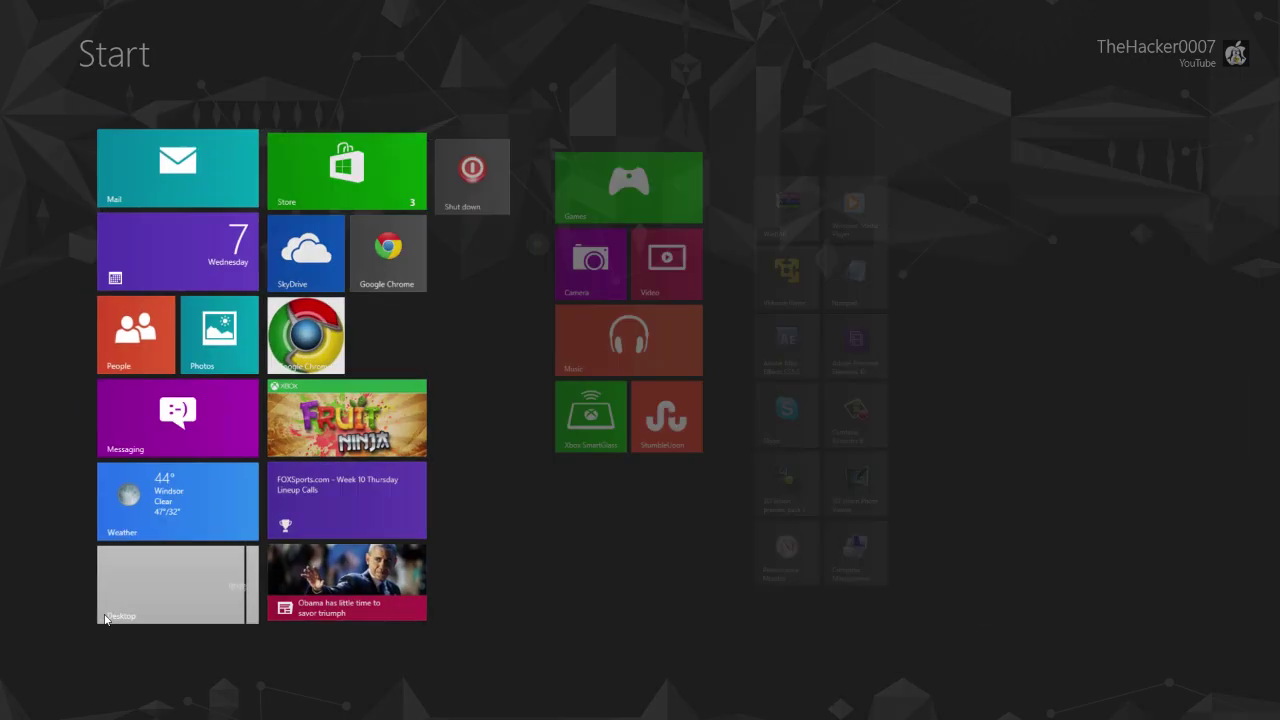
pyautogui.write('proper')
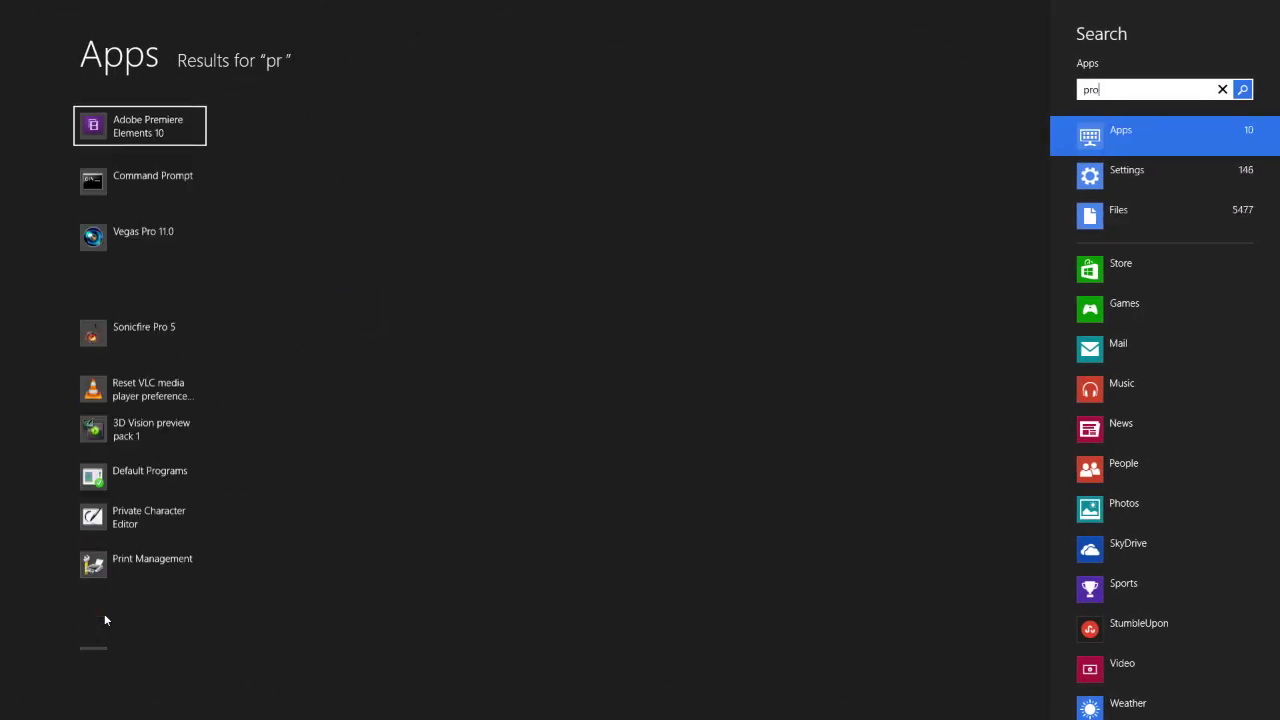
pyautogui.click(1213, 168)
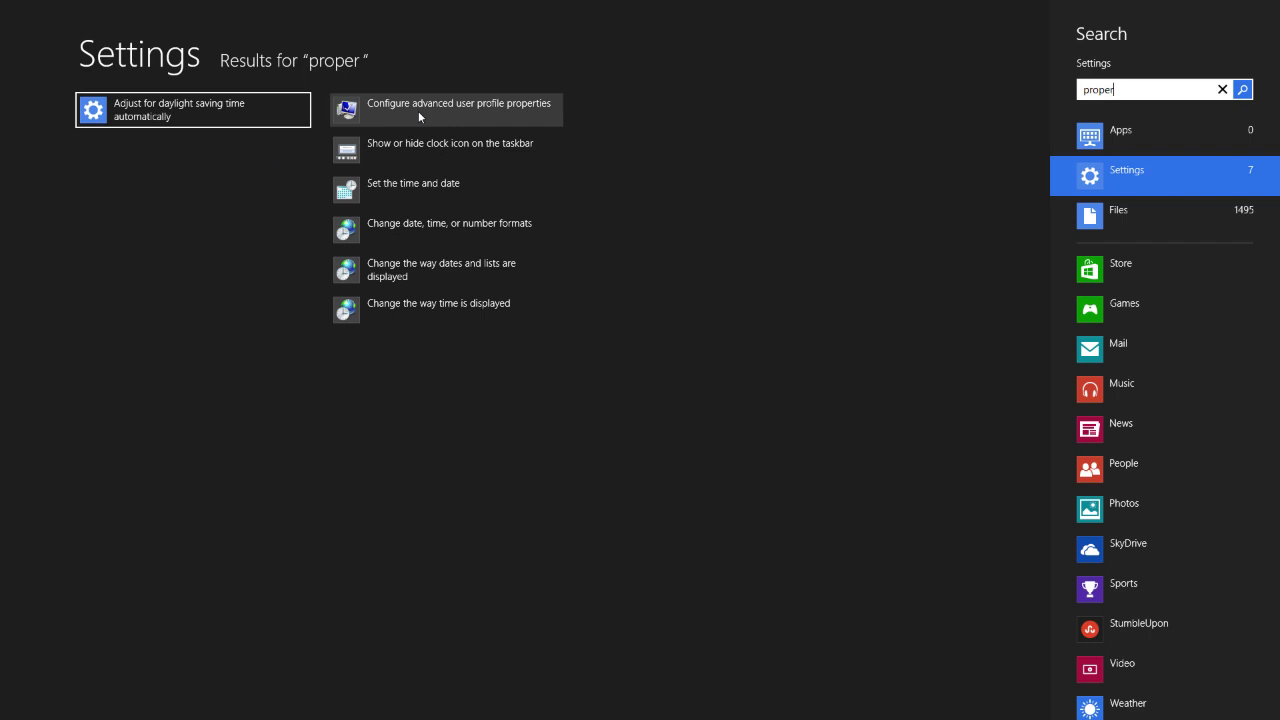
pyautogui.press('Escape')
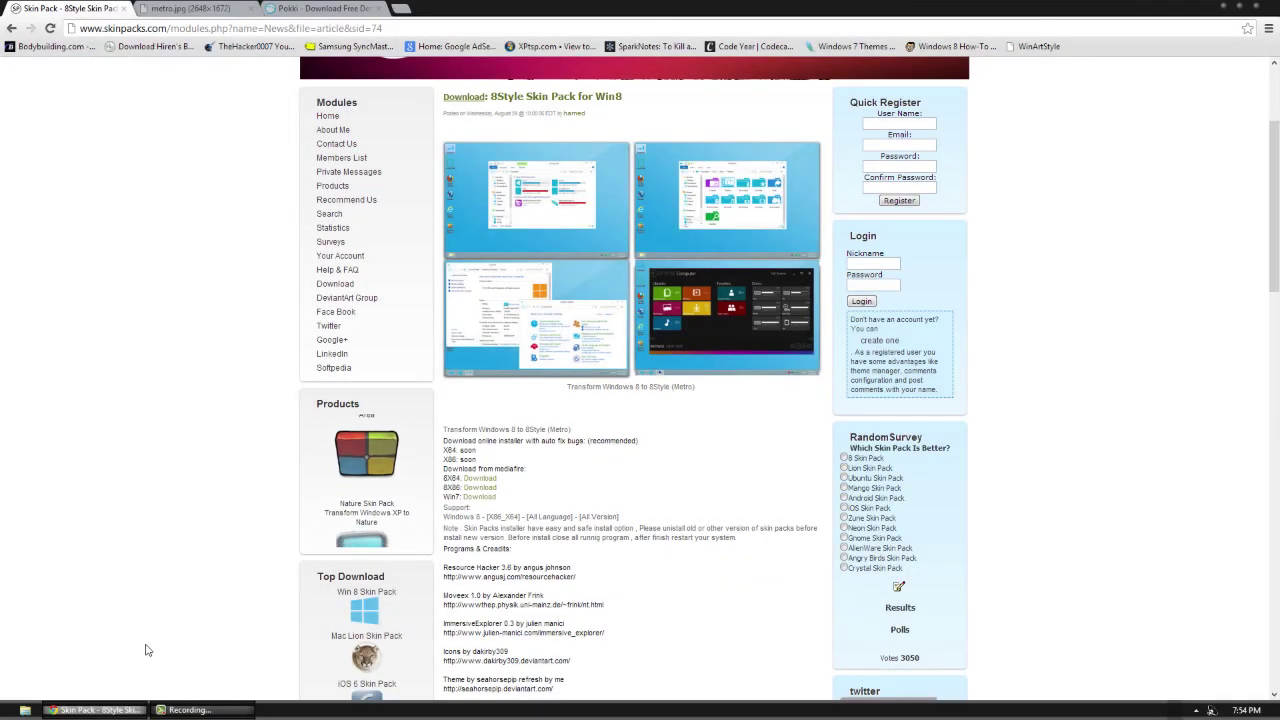
pyautogui.click(25, 710)
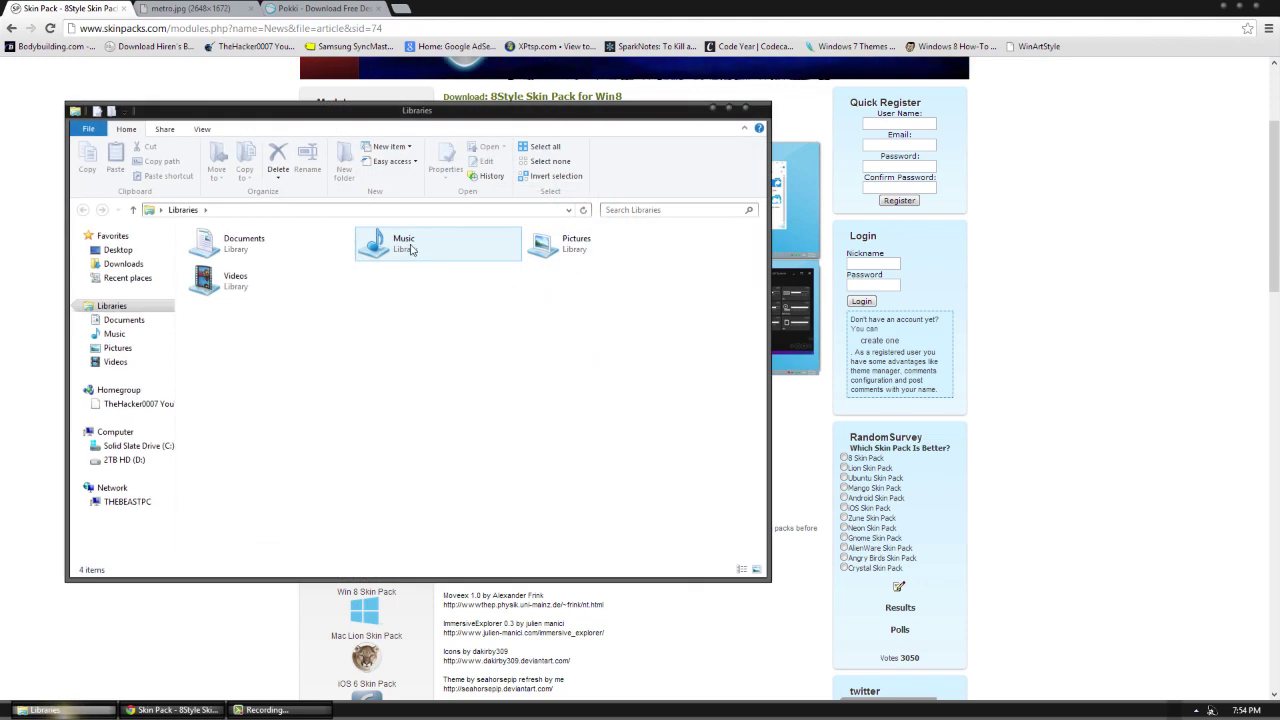
pyautogui.click(115, 431)
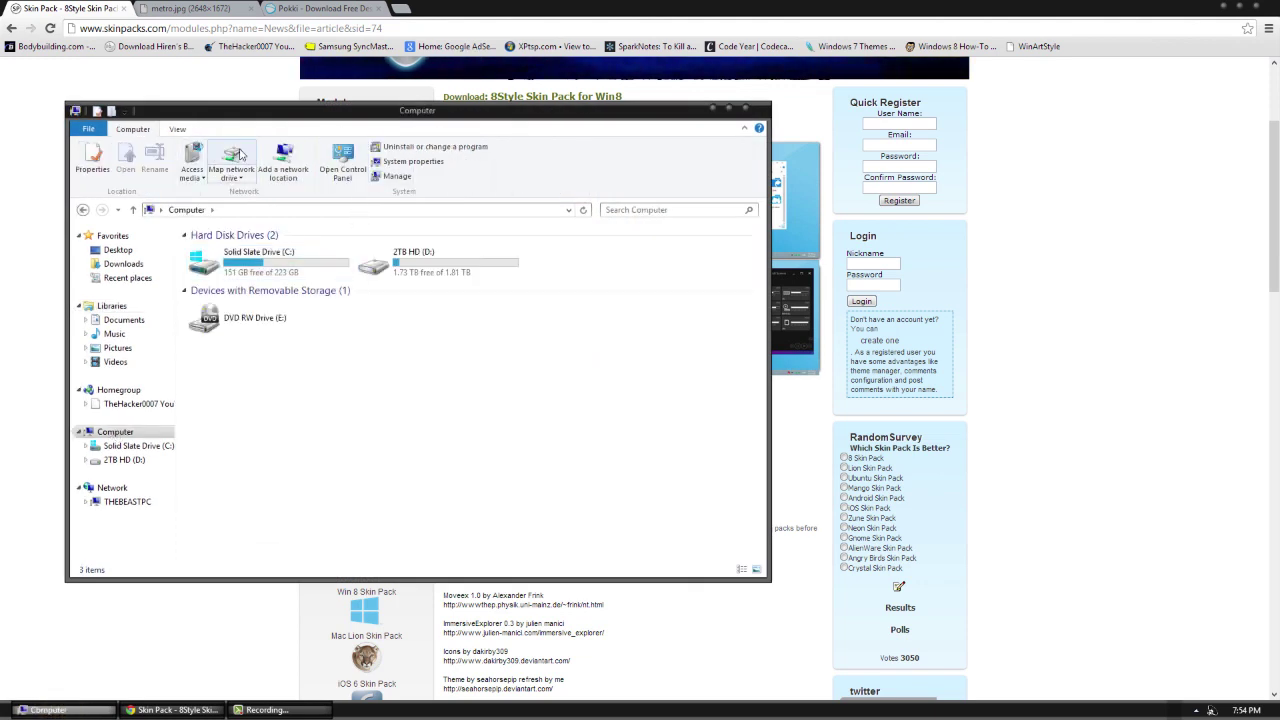
pyautogui.click(414, 164)
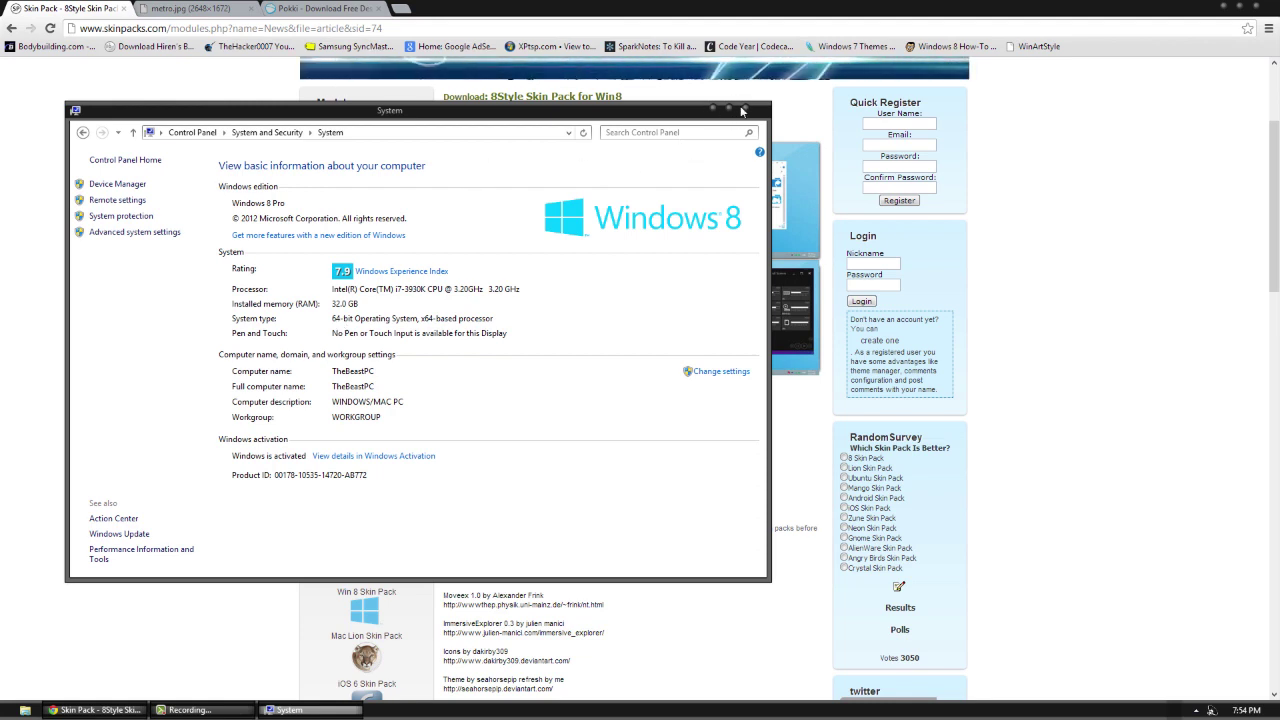
pyautogui.click(746, 110)
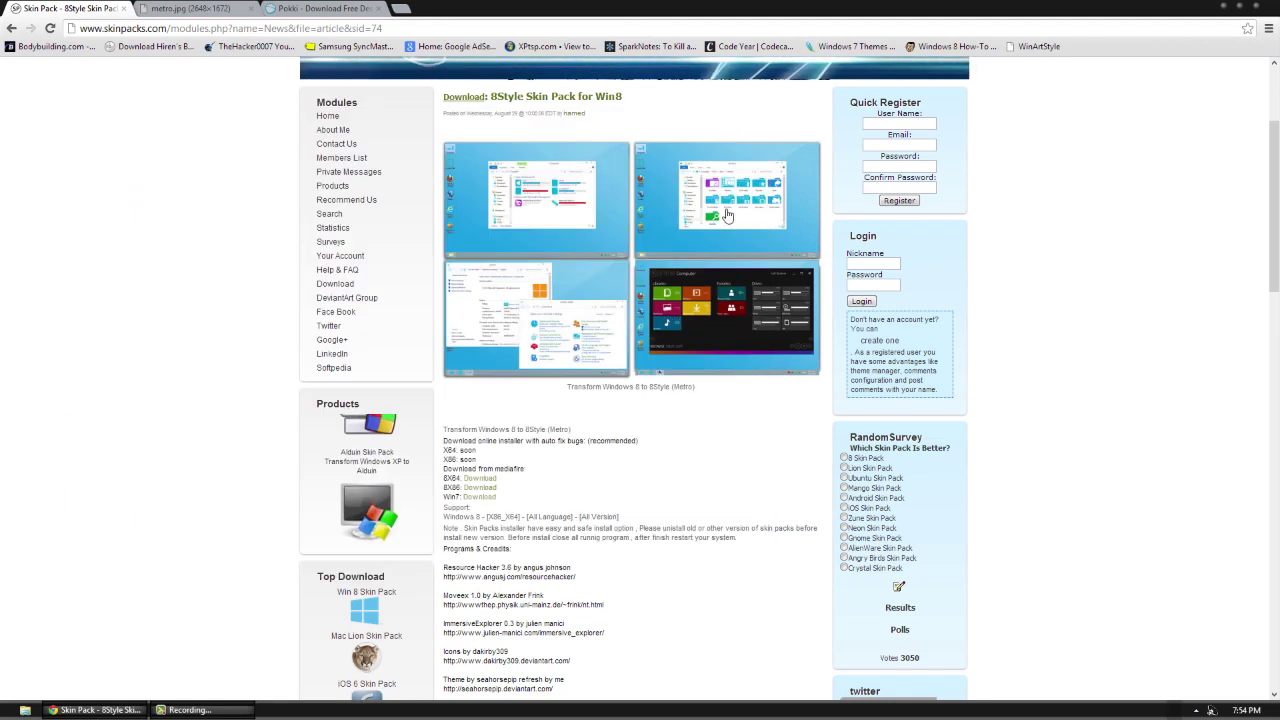
# Step: Download 8Style_Skin_Pack-X64_win8.exe from the 8X64 MediaFire link and run it past SmartScreen
pyautogui.click(489, 483)
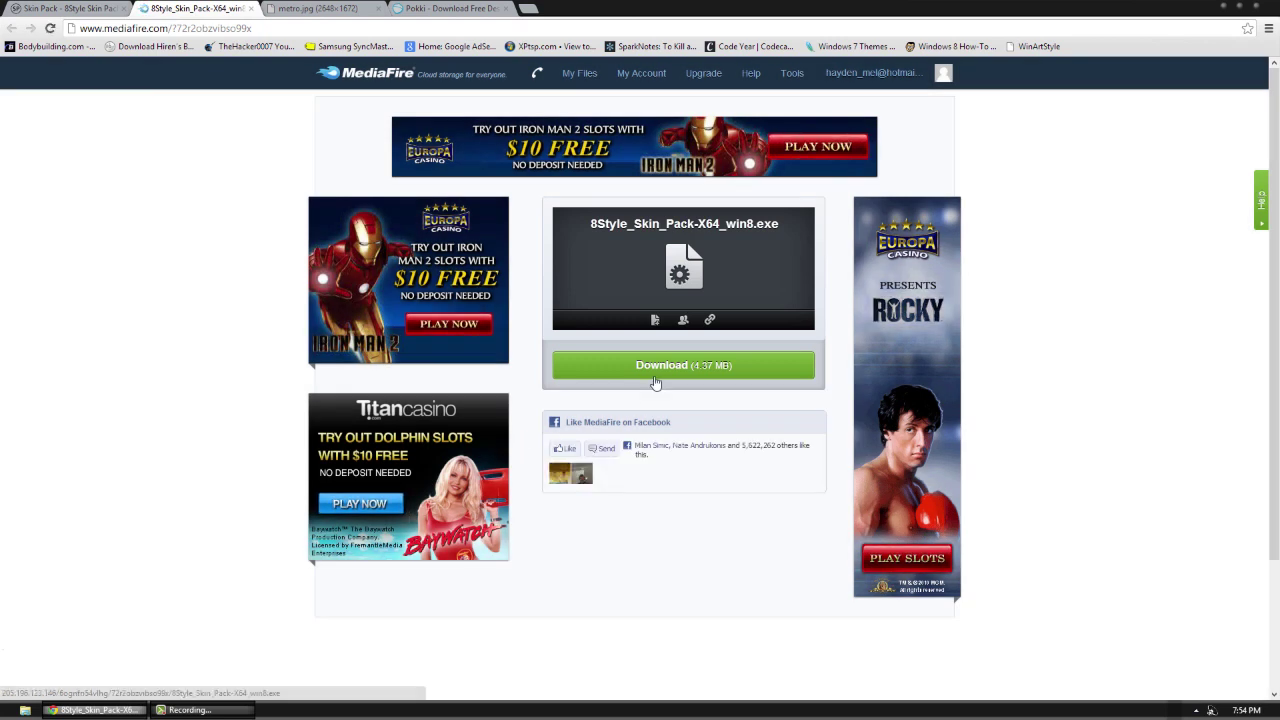
pyautogui.click(660, 367)
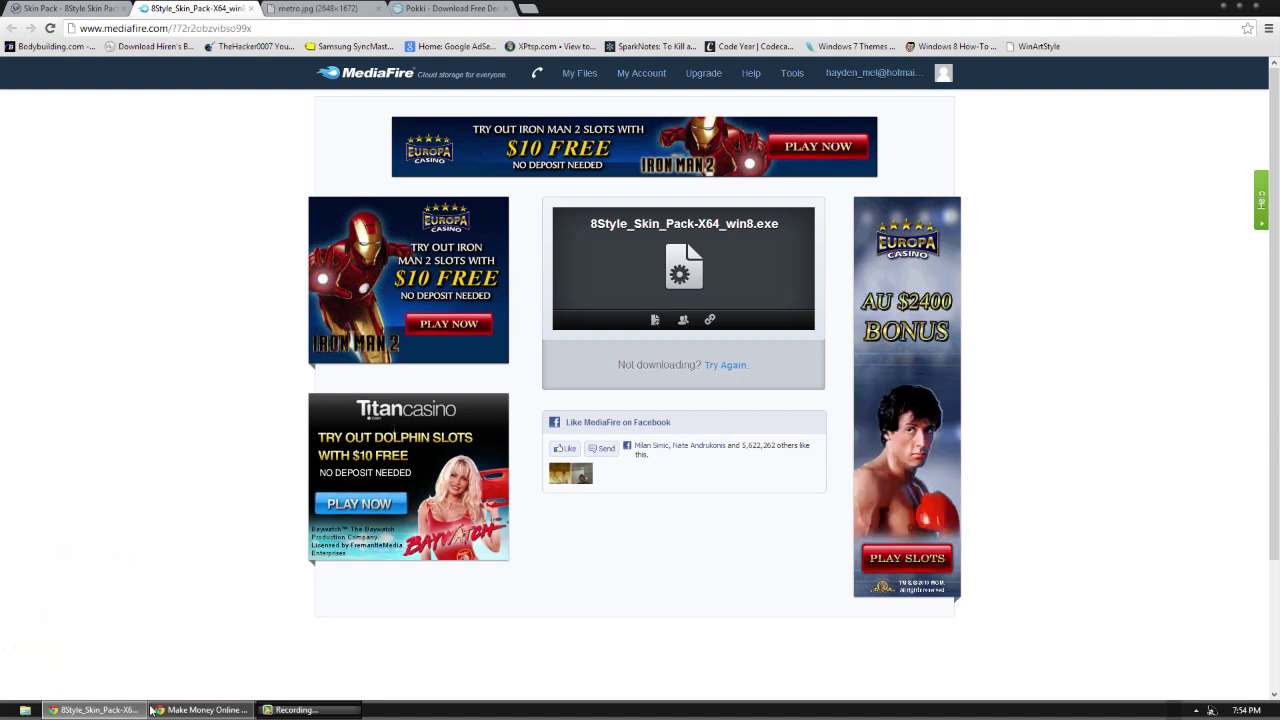
pyautogui.click(183, 711)
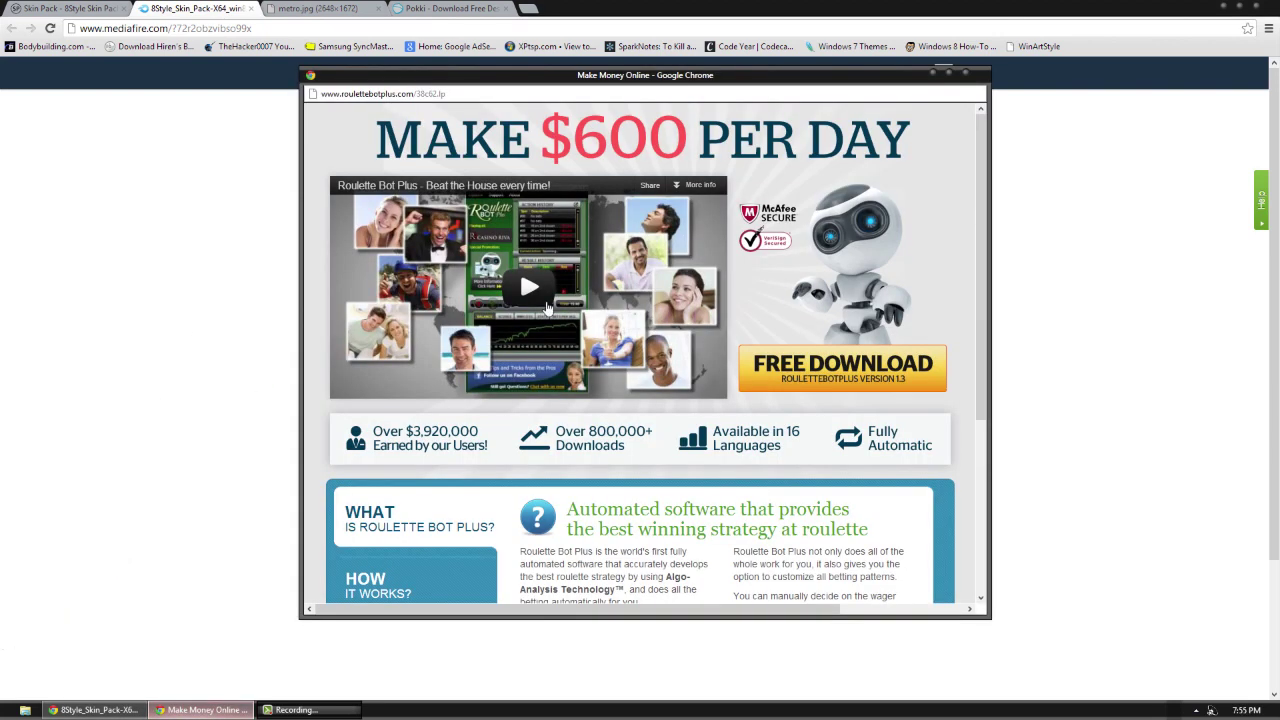
pyautogui.click(965, 76)
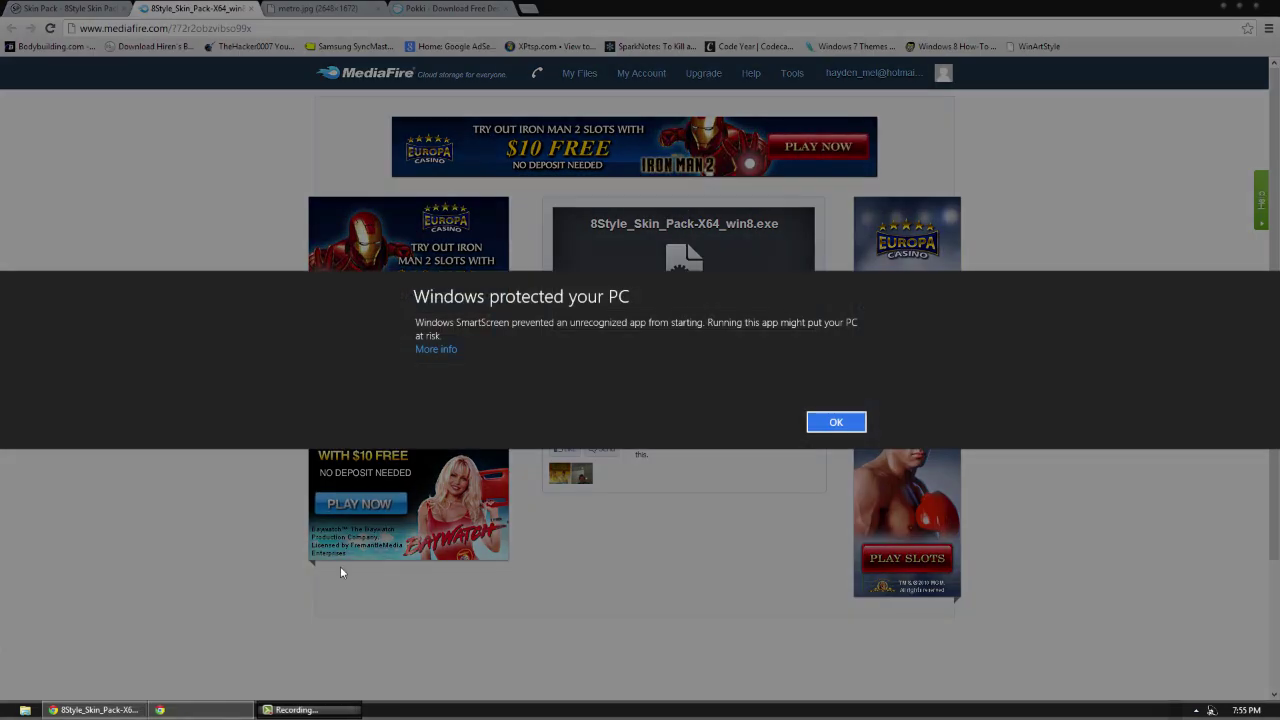
pyautogui.click(448, 351)
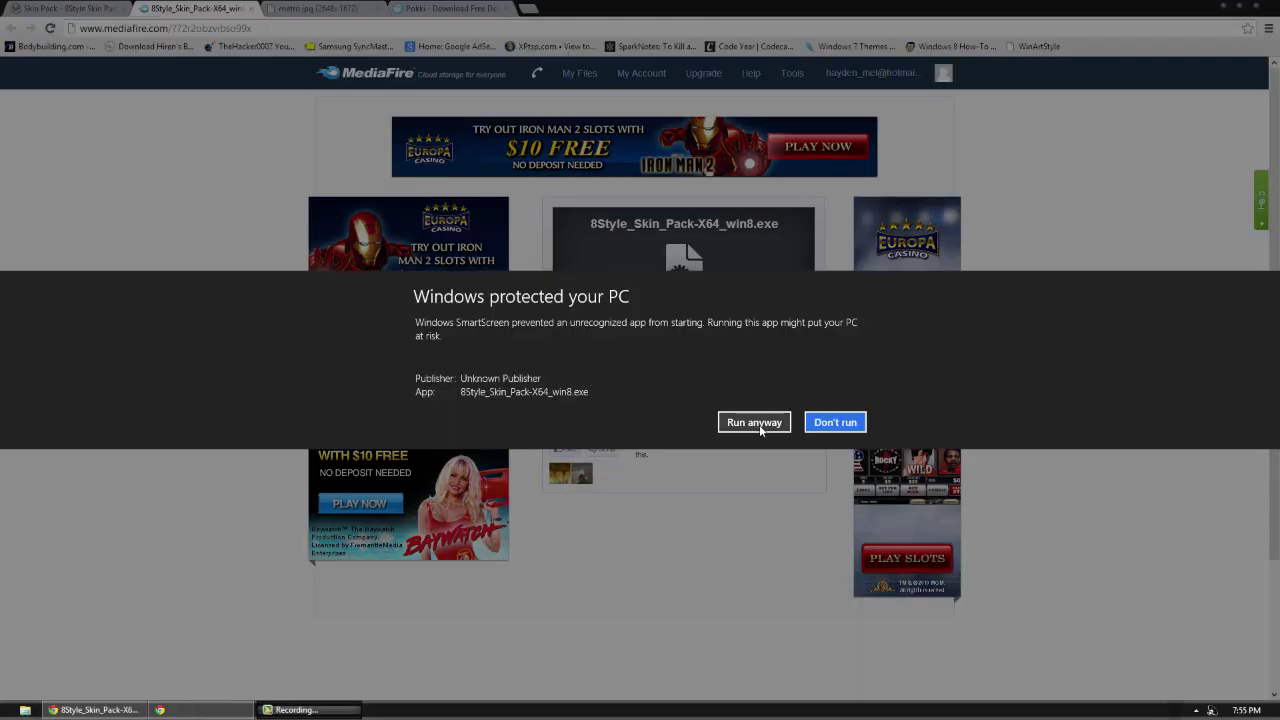
pyautogui.click(766, 424)
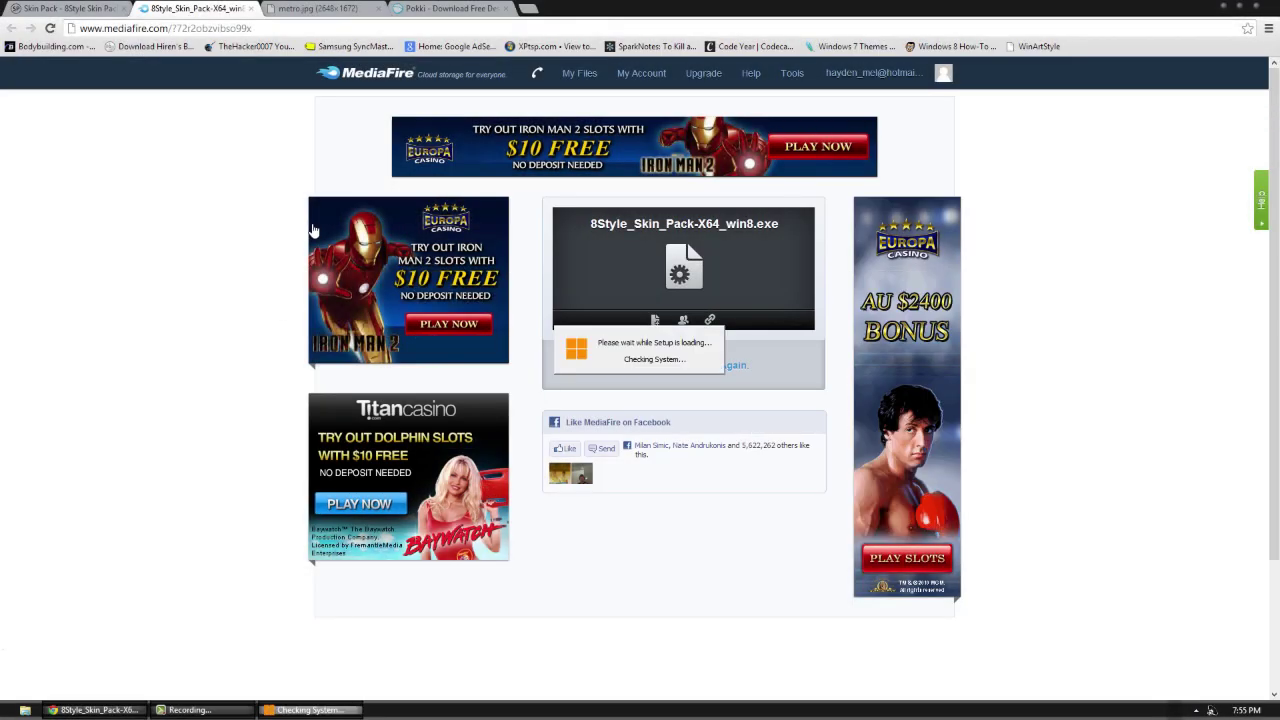
# Step: Advance Metro Skin Pack Setup past the welcome page, accept the licence, and decline the Incredibar offer
pyautogui.click(435, 12)
pyautogui.click(720, 465)
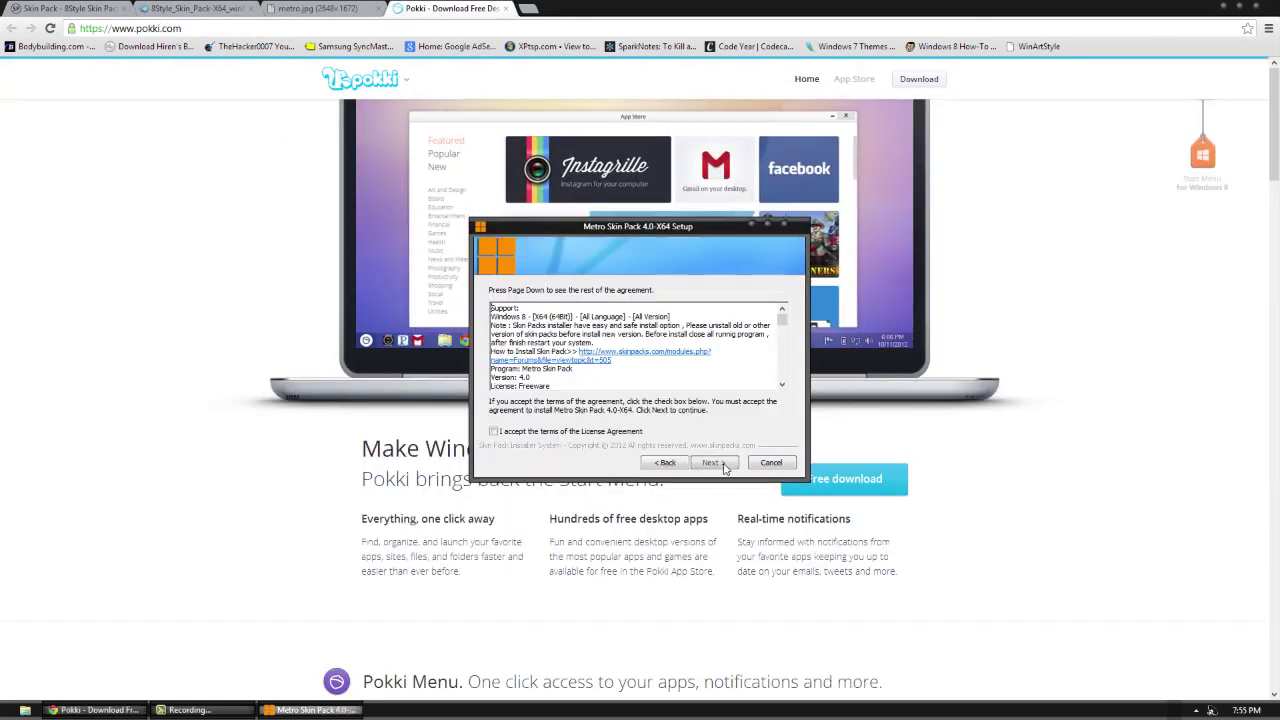
pyautogui.click(598, 435)
pyautogui.click(712, 463)
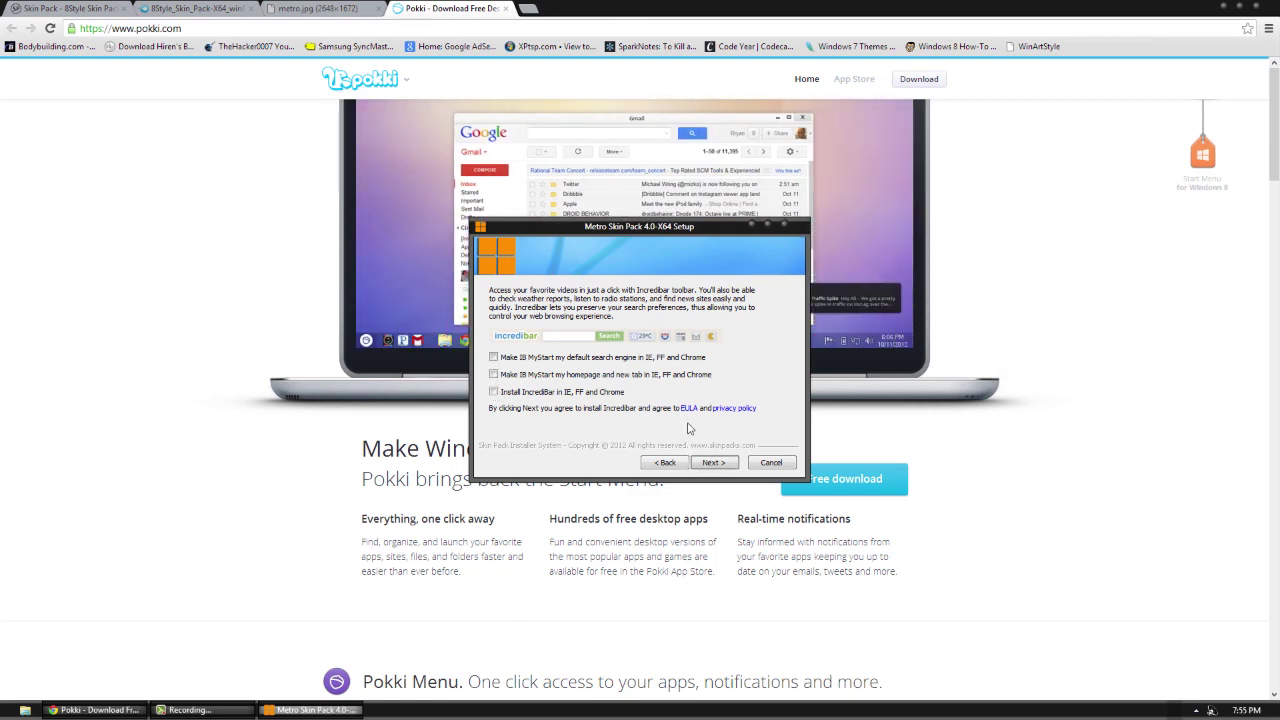
pyautogui.click(727, 463)
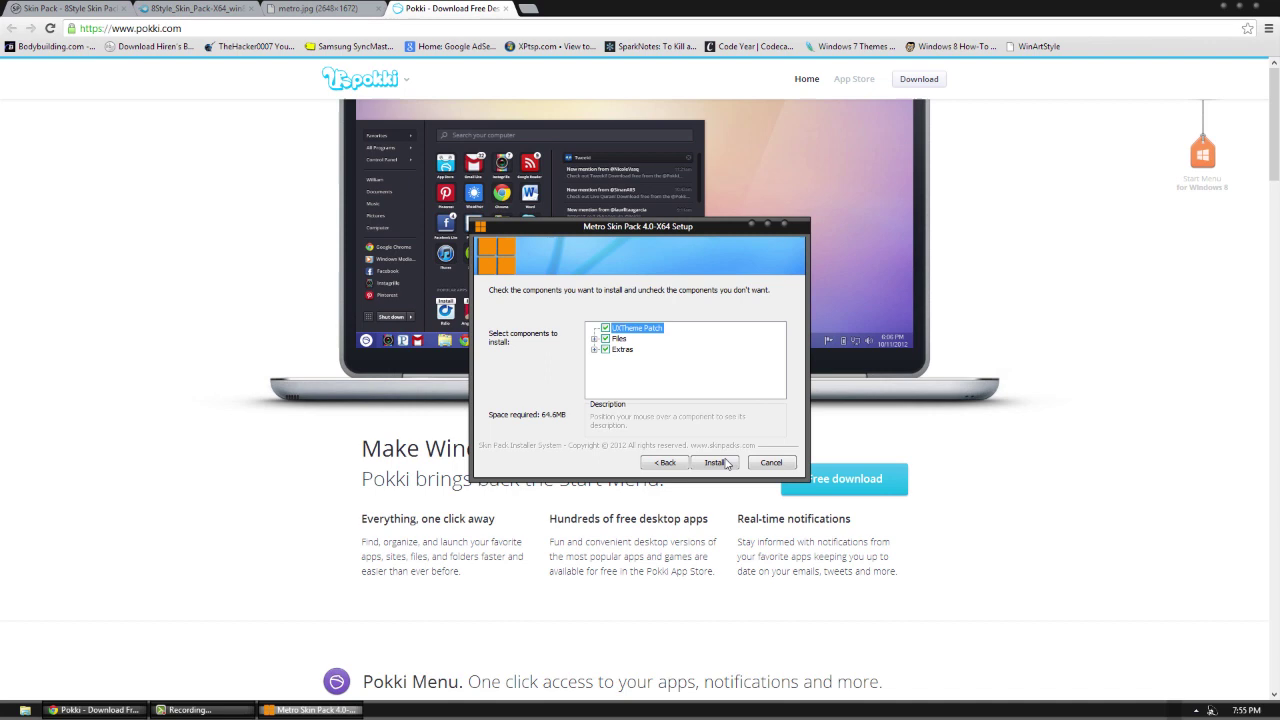
# Step: Review the Extras and Files component groups and start installing the checked components
pyautogui.click(594, 350)
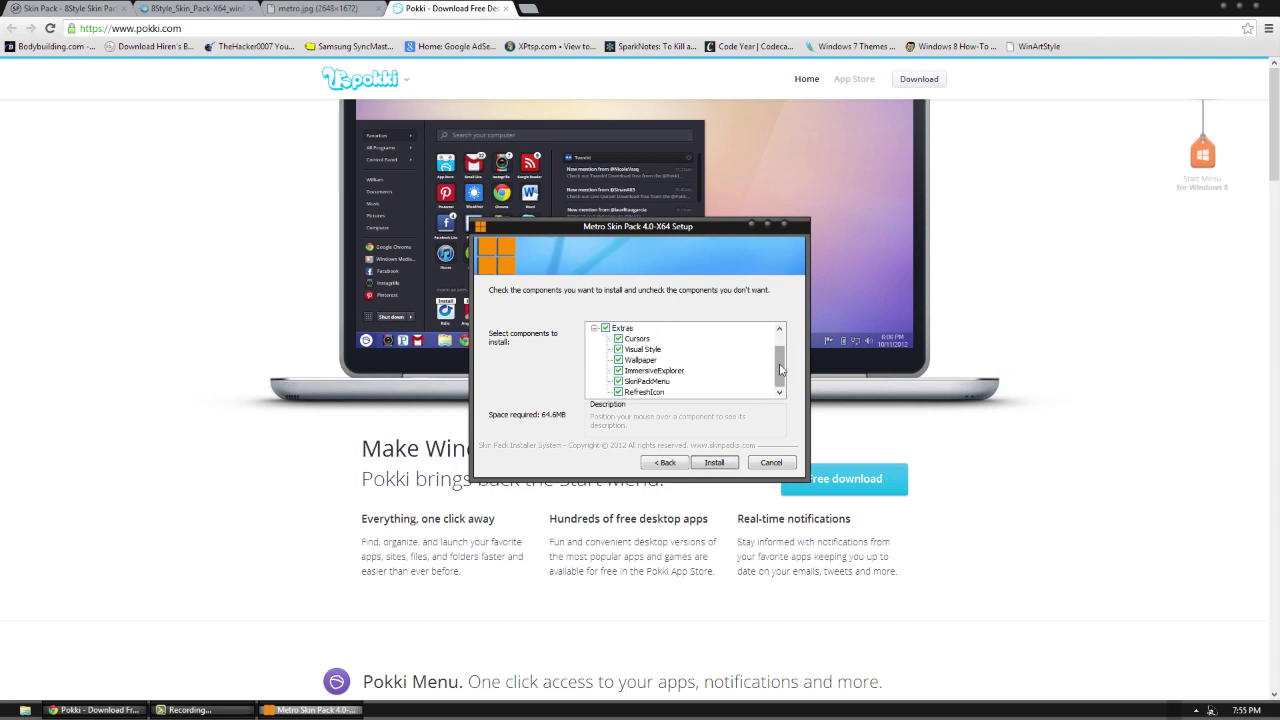
pyautogui.moveTo(781, 368); pyautogui.dragTo(781, 357)
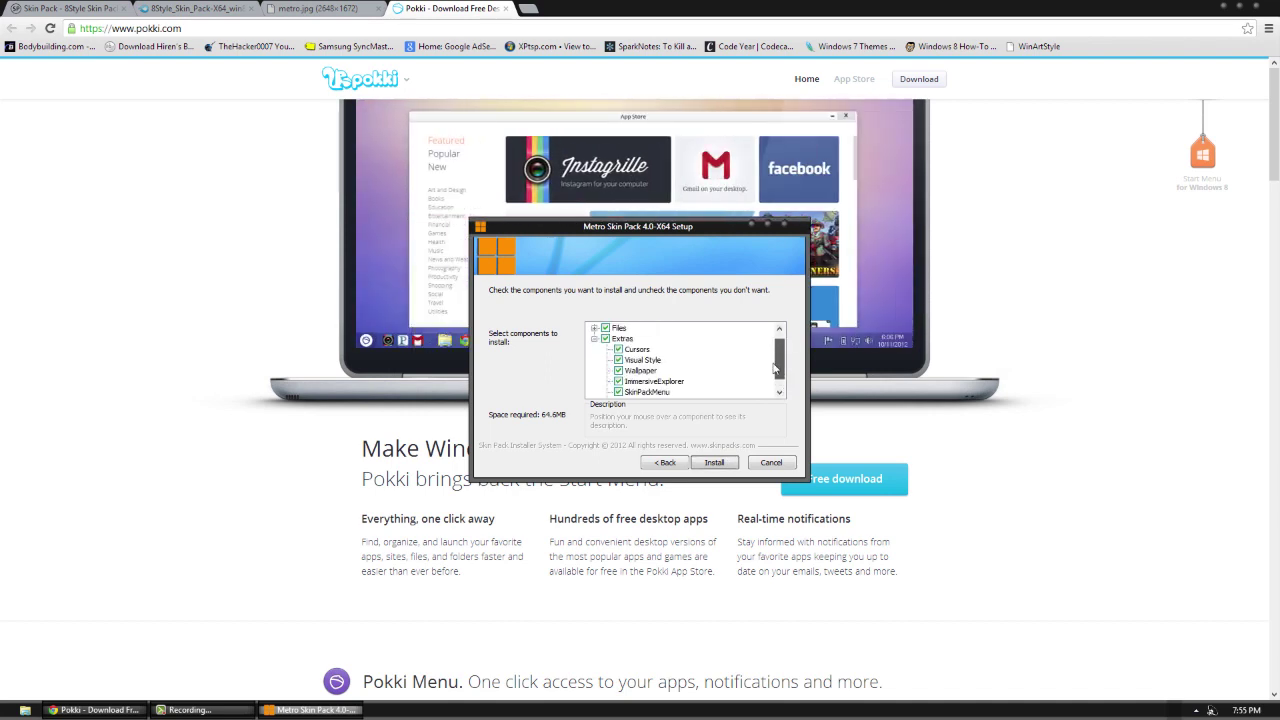
pyautogui.click(594, 339)
pyautogui.click(594, 339)
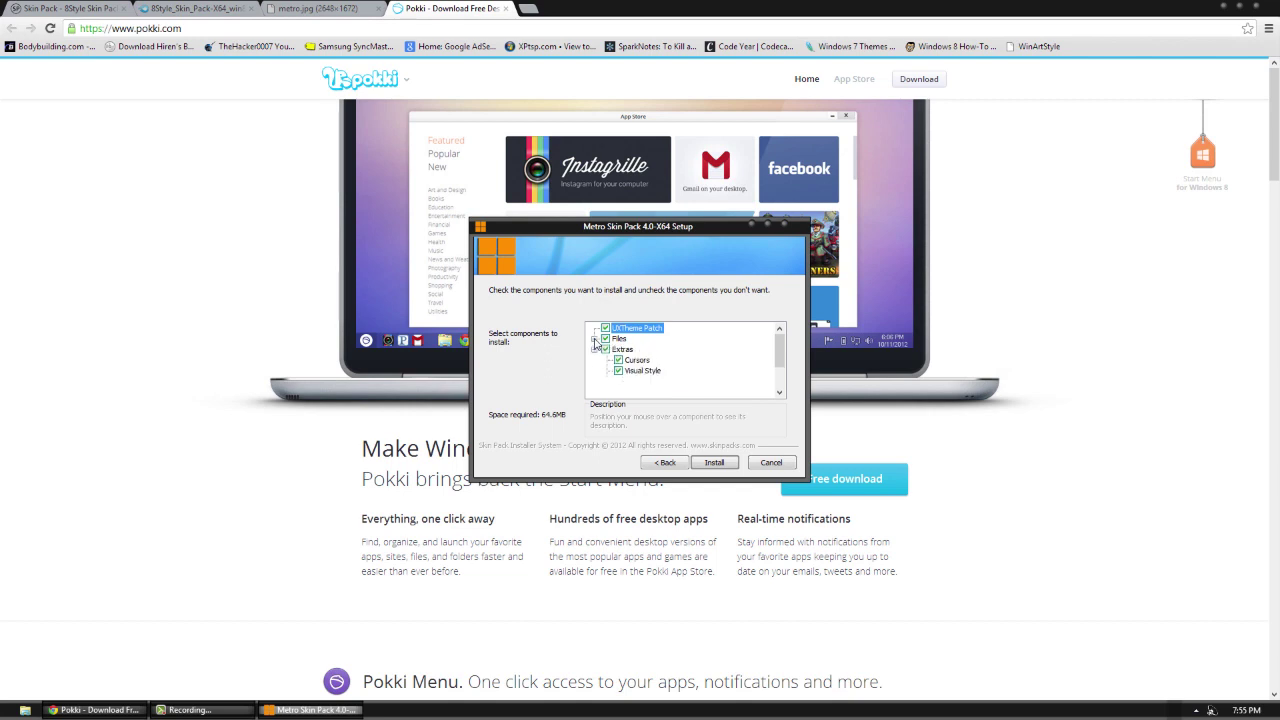
pyautogui.moveTo(781, 365); pyautogui.dragTo(782, 385)
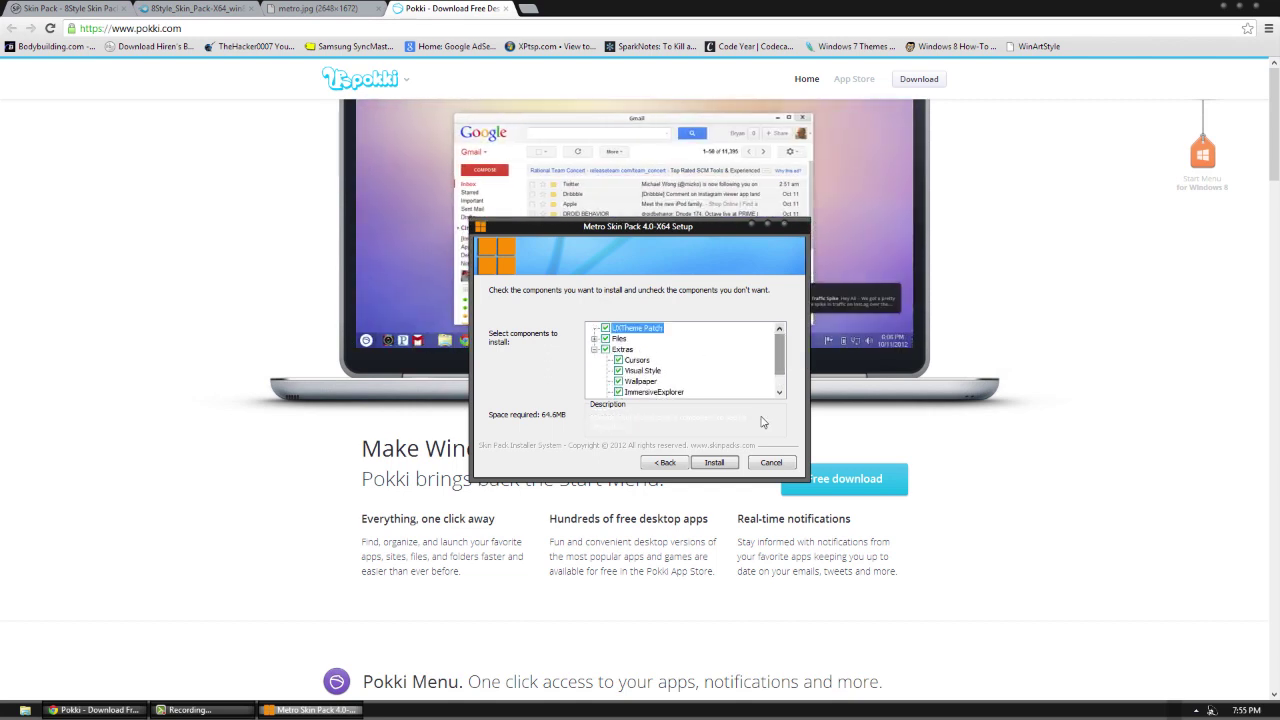
pyautogui.click(714, 462)
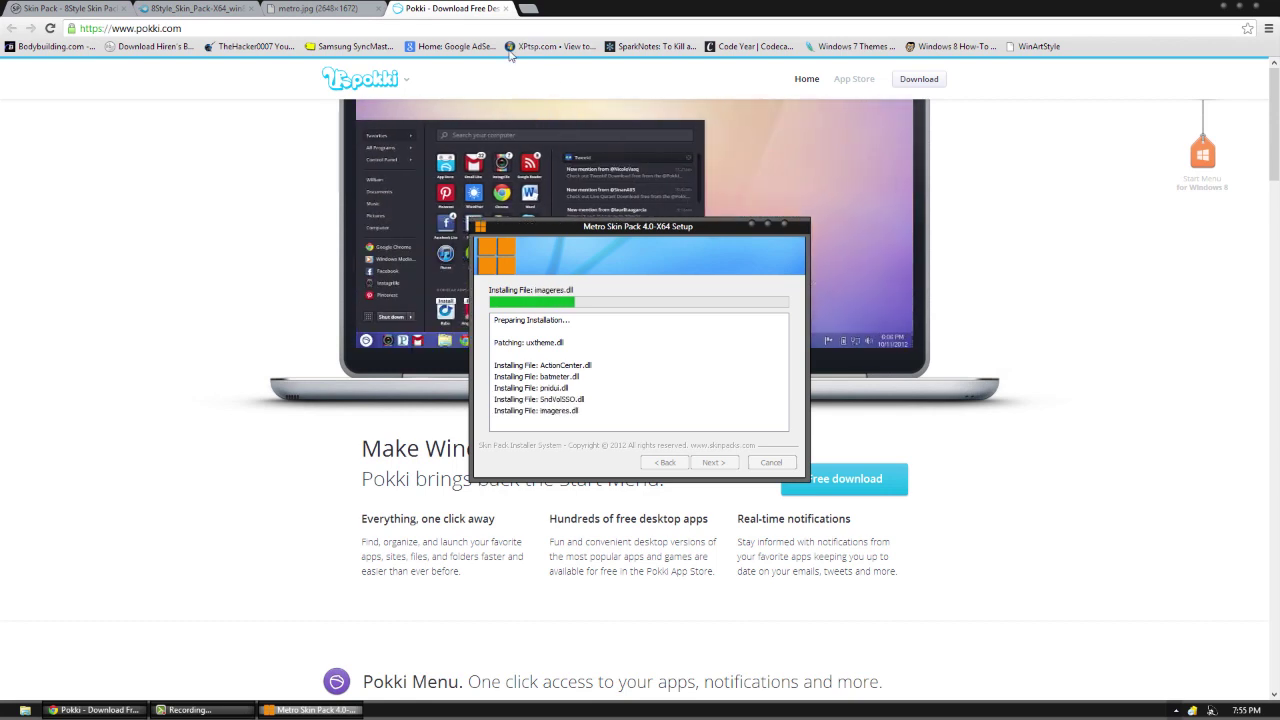
pyautogui.click(464, 10)
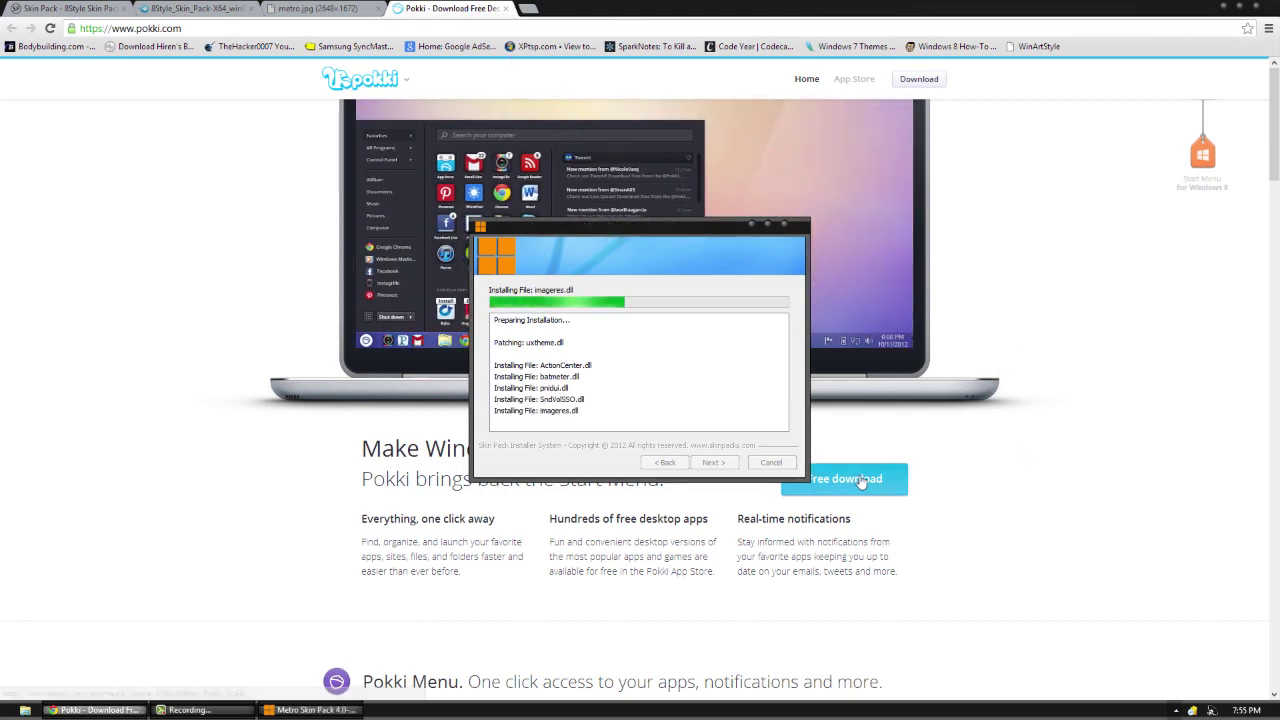
# Step: Start the free Pokki download, allow the Java prompt once, and finish the skin pack installer
pyautogui.click(845, 478)
pyautogui.click(672, 227)
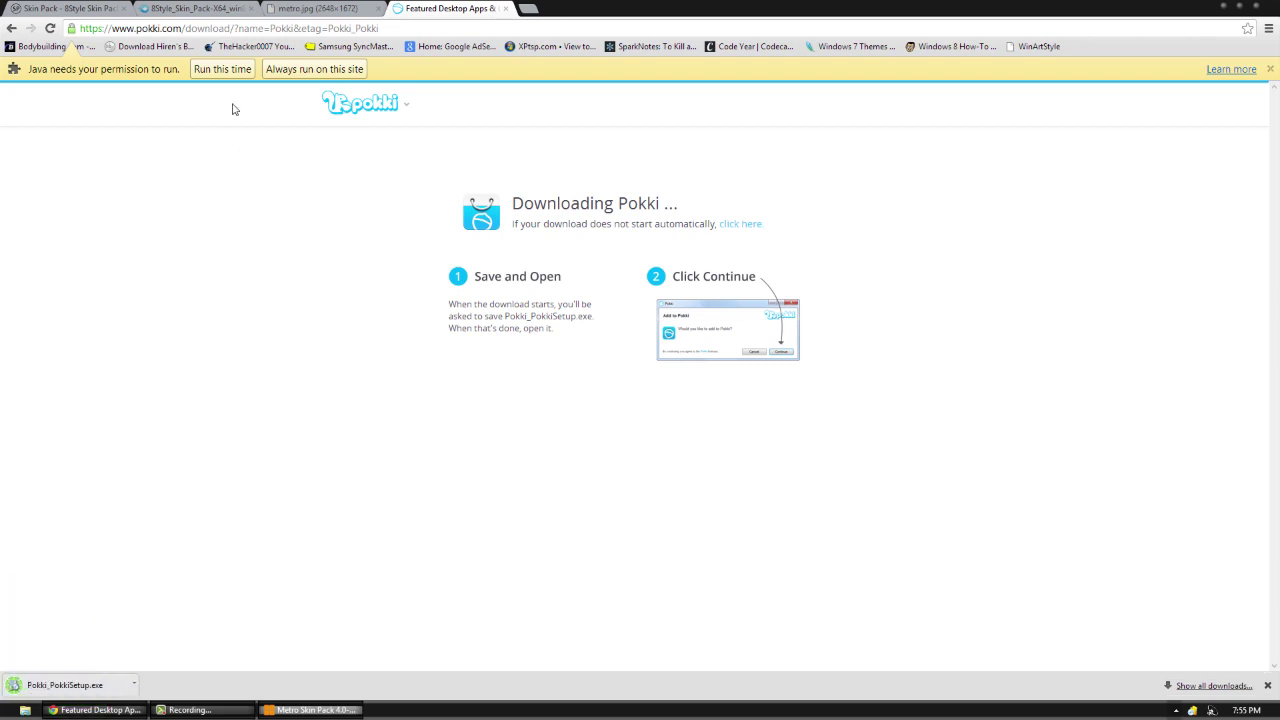
pyautogui.click(224, 70)
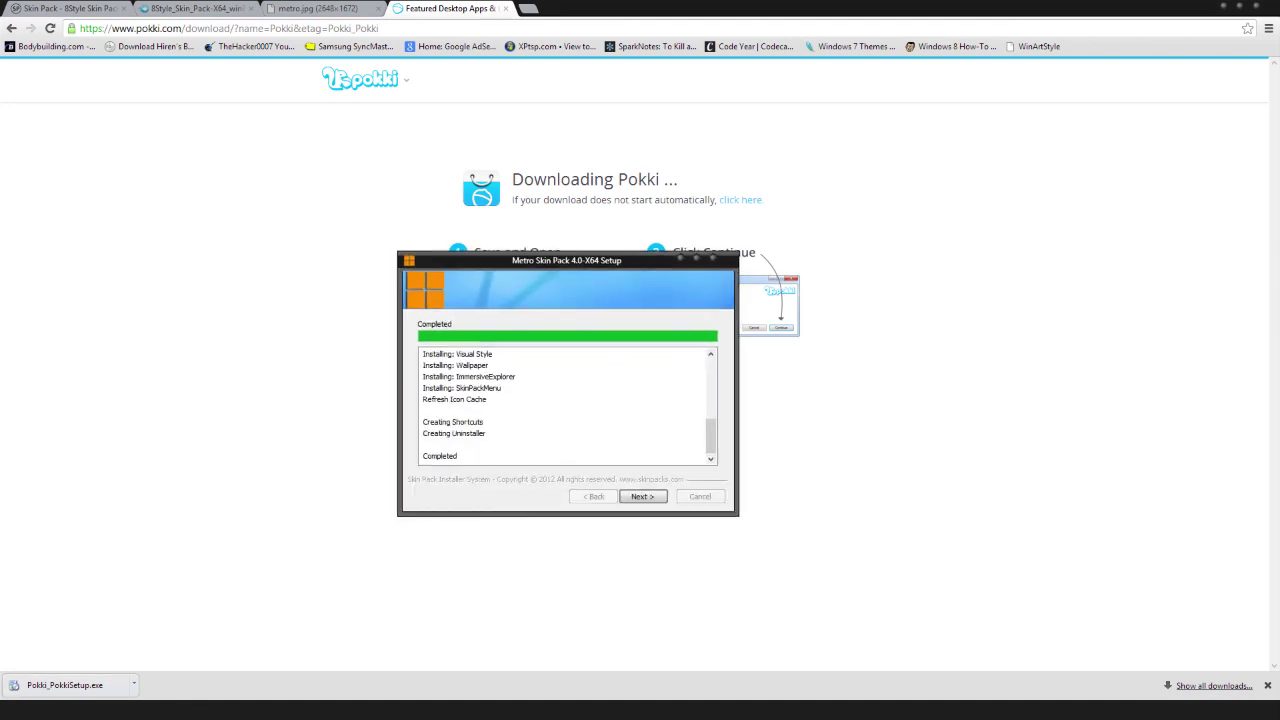
pyautogui.click(662, 497)
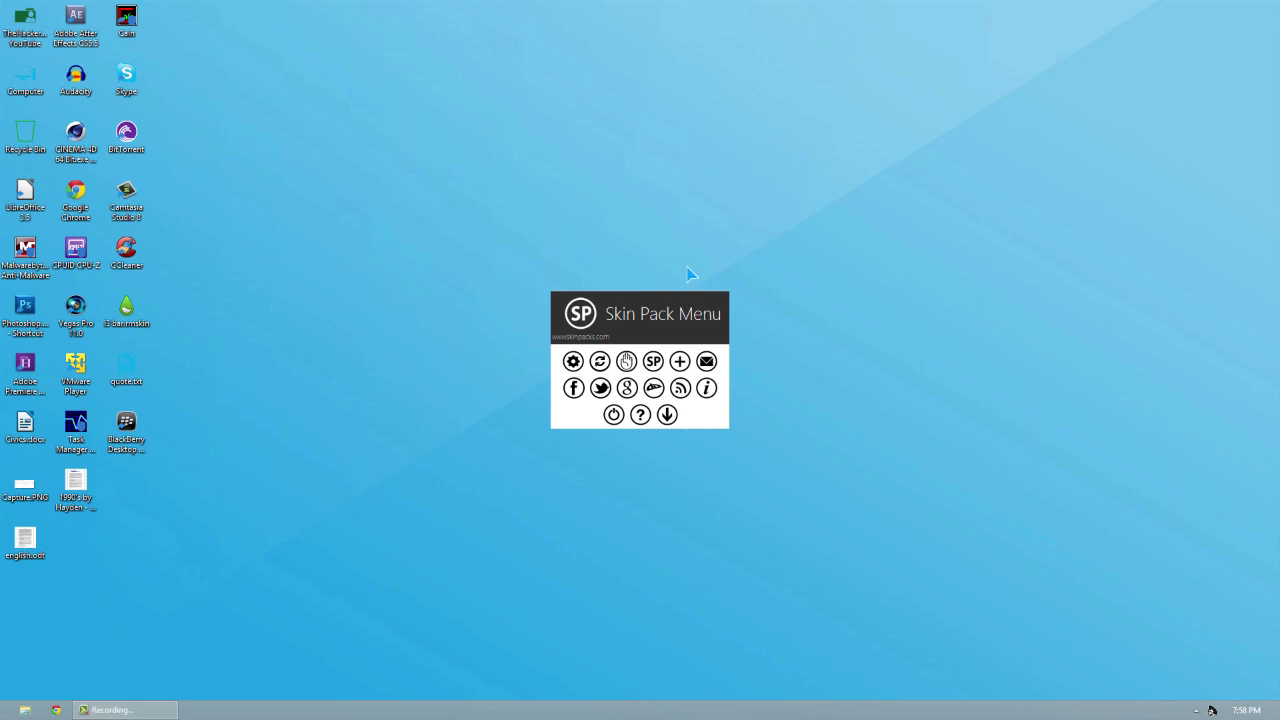
# Step: Dismiss the Skin Pack Menu window with its power icon
pyautogui.click(614, 416)
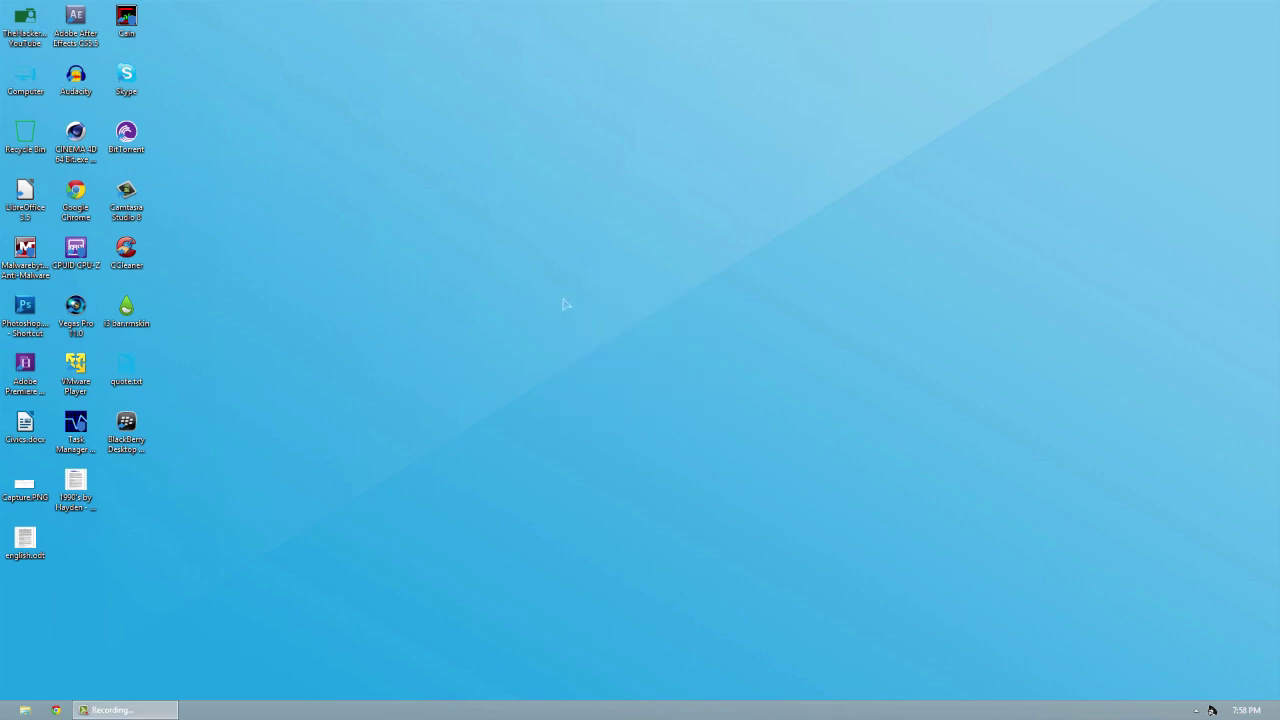
# Step: Open File Explorer, centre its window, show Computer's drives, then open Control Panel
pyautogui.click(25, 710)
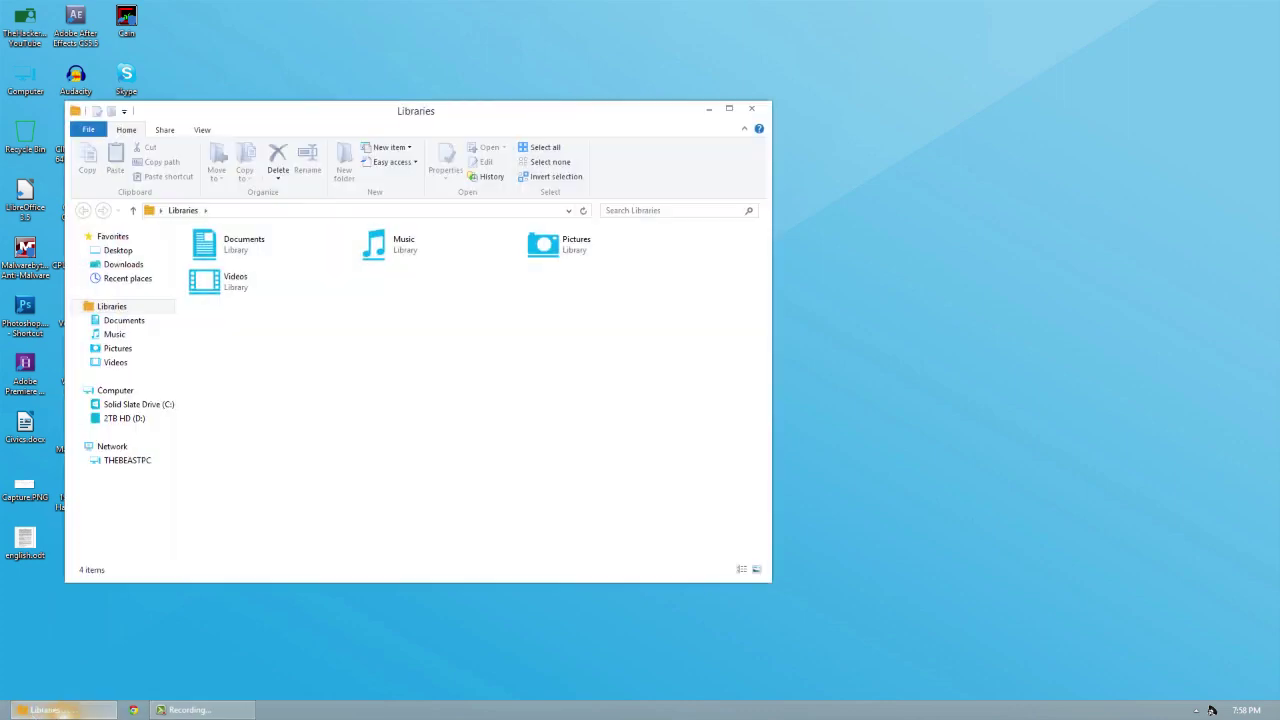
pyautogui.moveTo(619, 106); pyautogui.dragTo(707, 133)
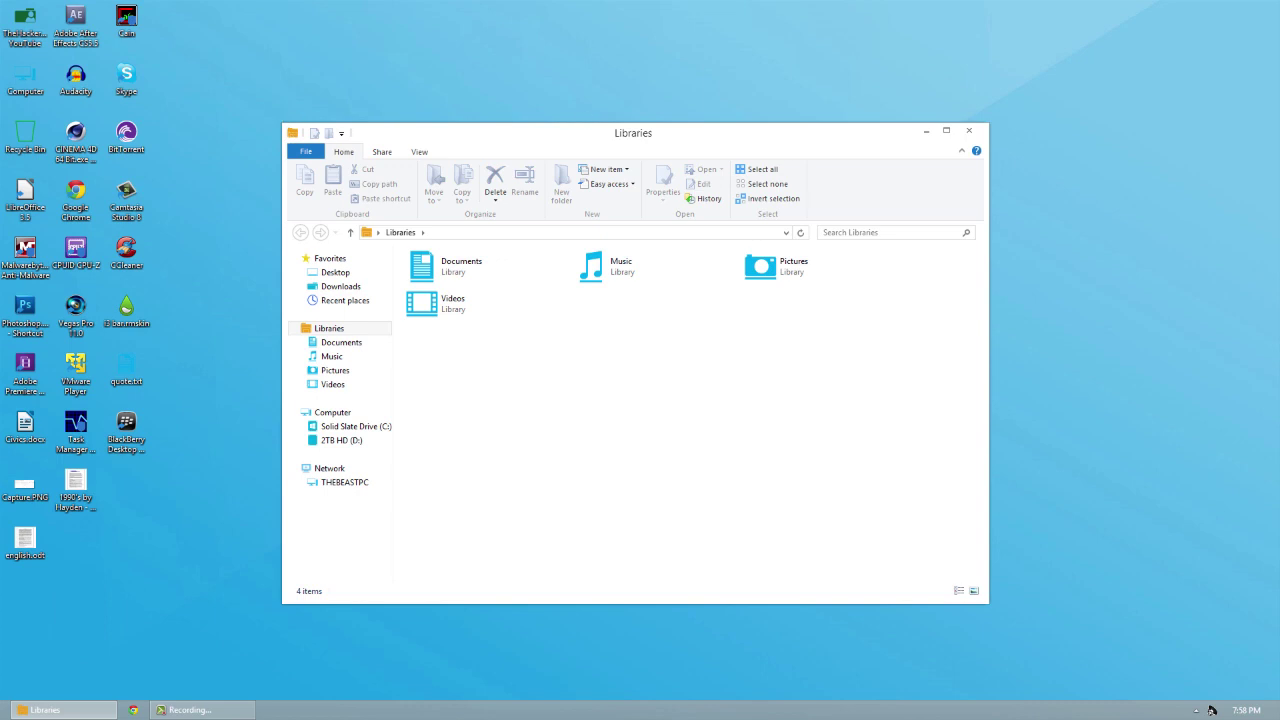
pyautogui.click(332, 412)
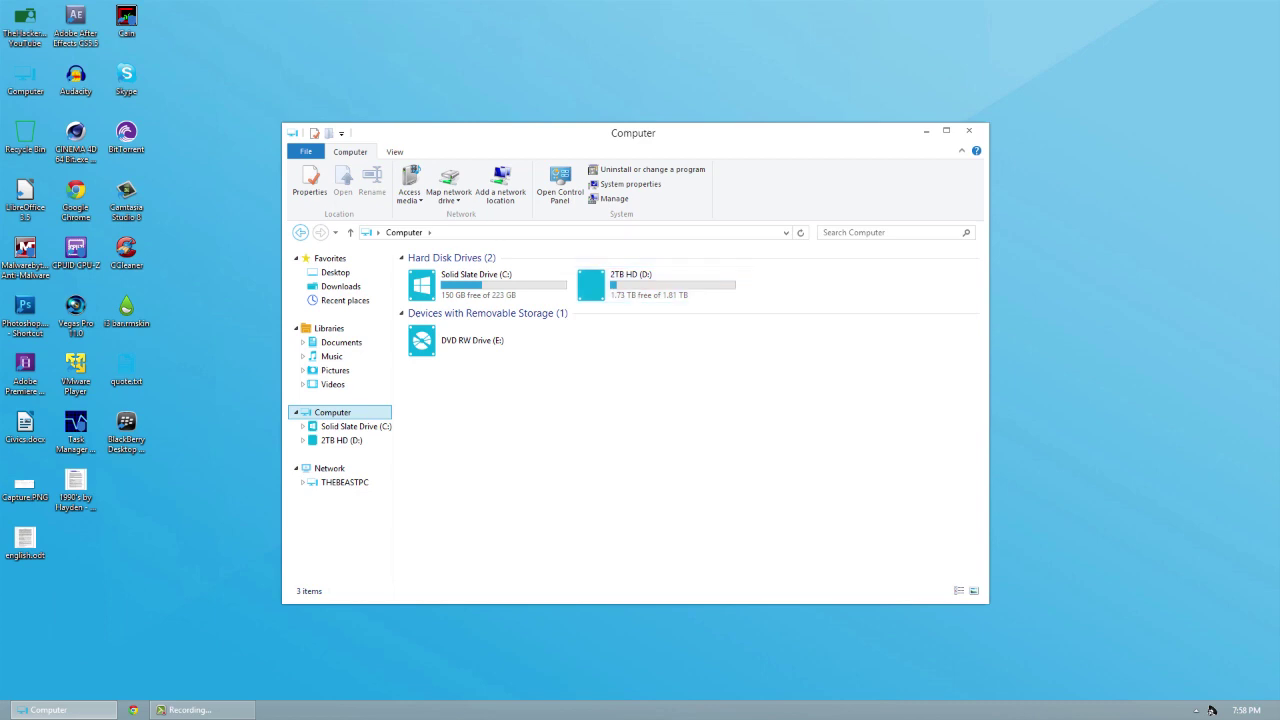
pyautogui.click(560, 186)
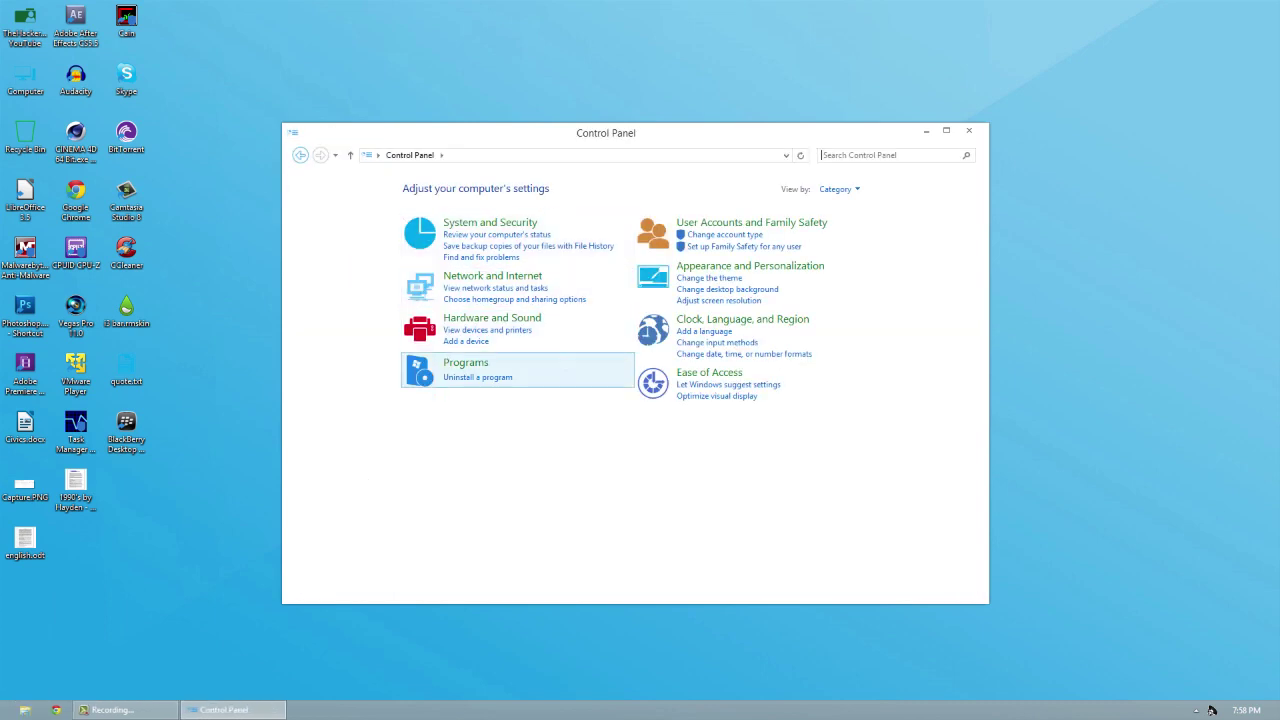
# Step: Browse System and Security and User Account Control, then search 'proper' to reach the System page
pyautogui.click(478, 226)
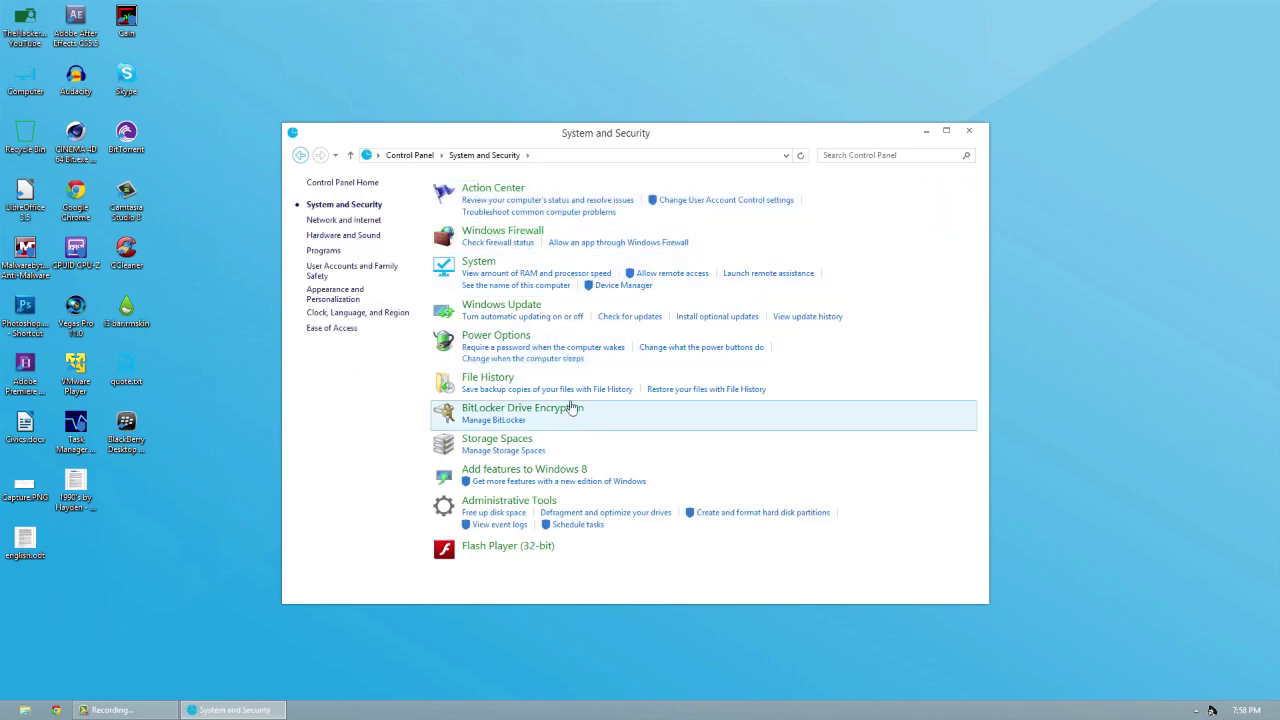
pyautogui.click(752, 205)
pyautogui.click(873, 156)
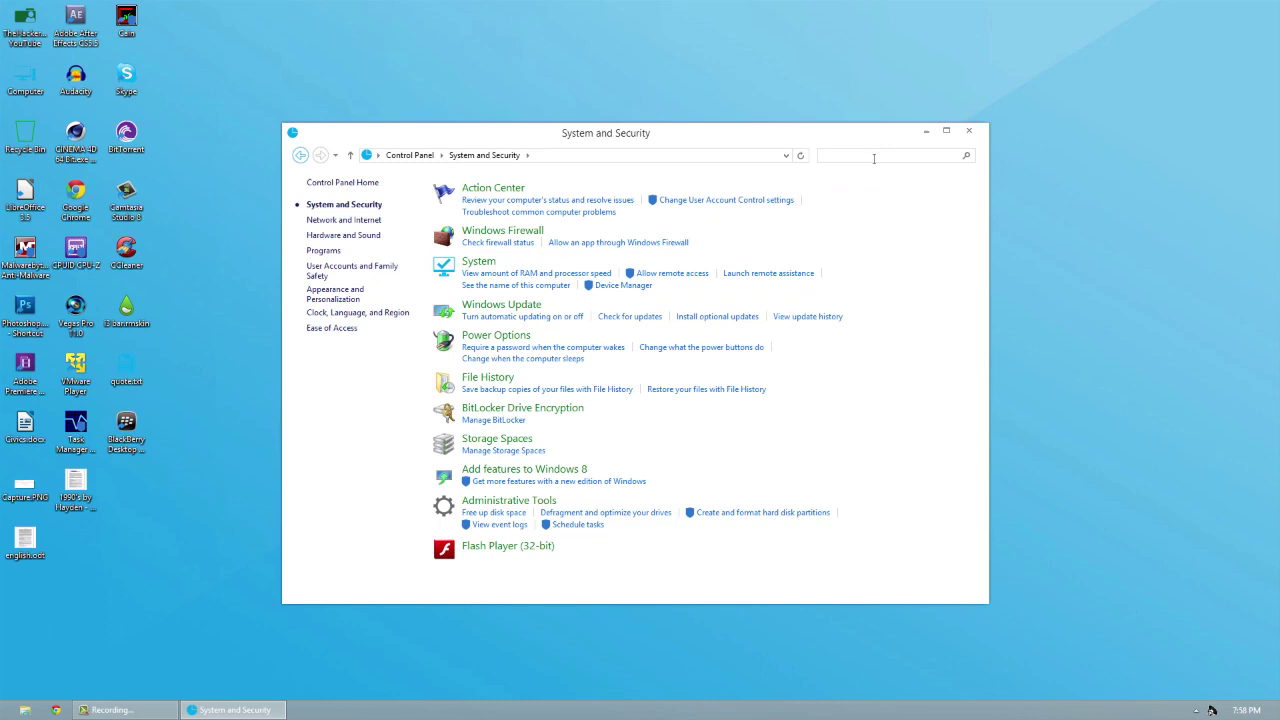
pyautogui.write('proper')
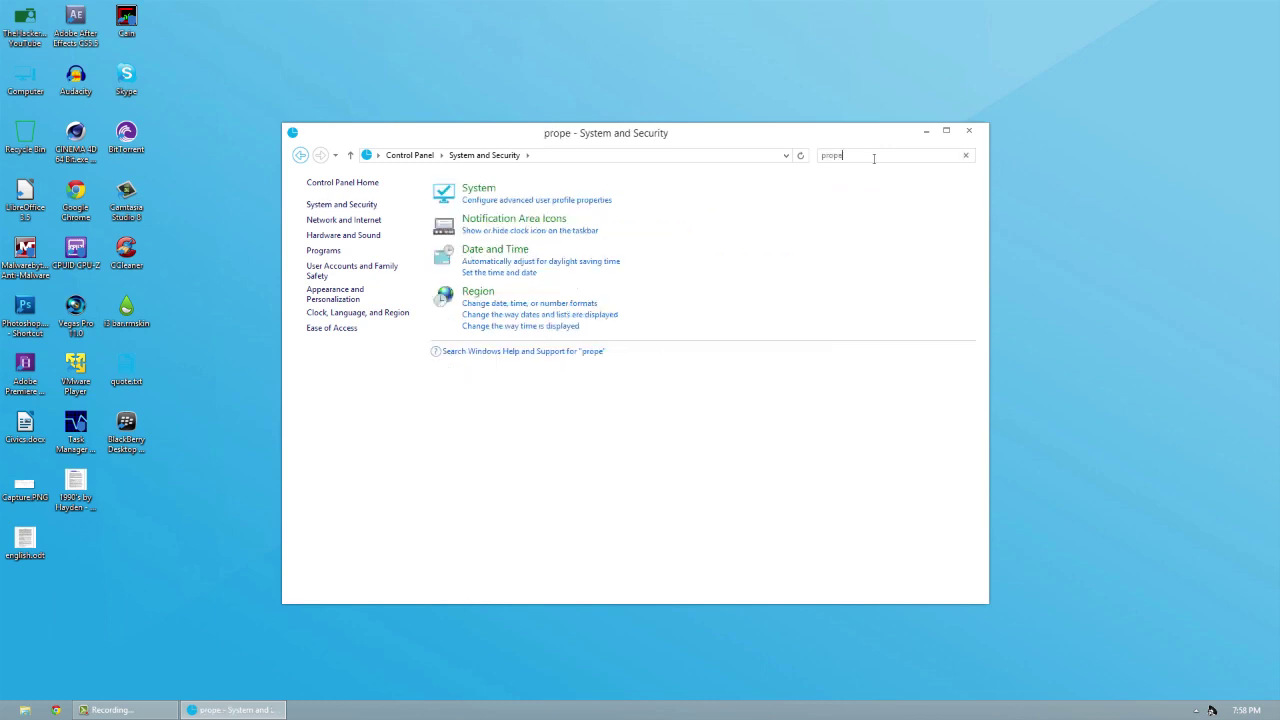
pyautogui.click(476, 190)
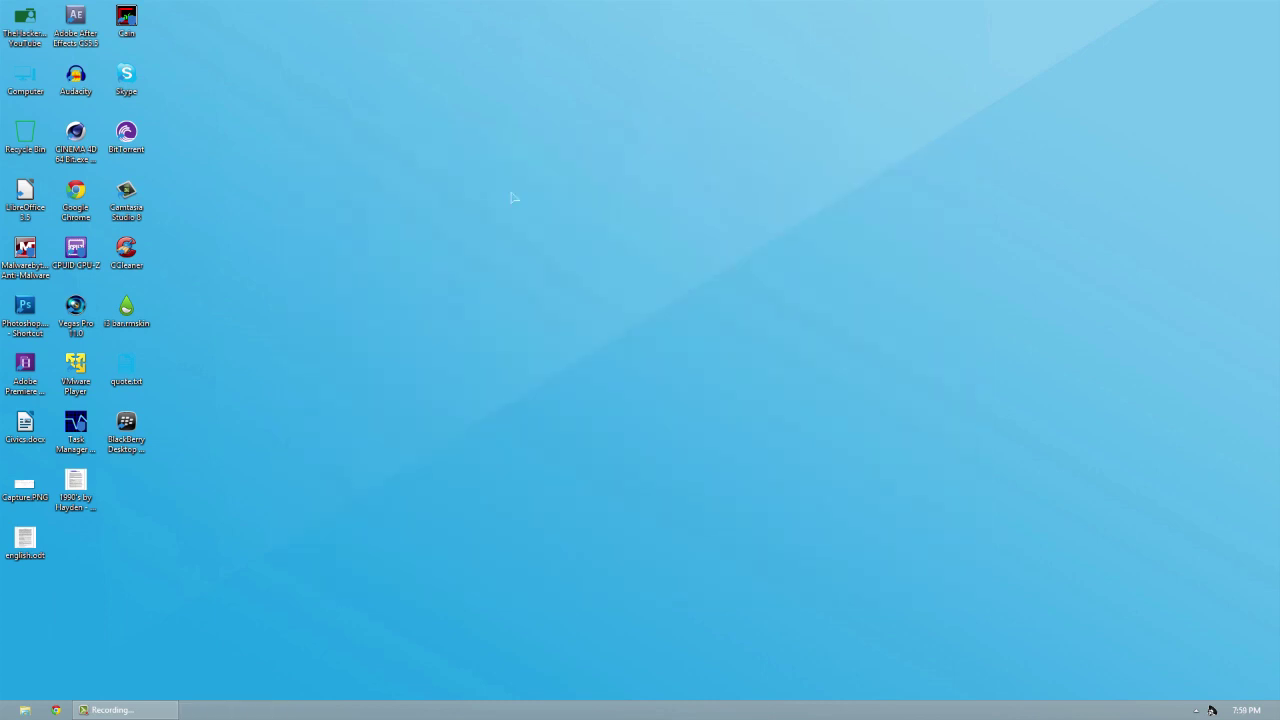
# Step: Save the Metro wallpaper as the desktop background and close Personalization
pyautogui.rightClick(512, 190)
pyautogui.click(577, 333)
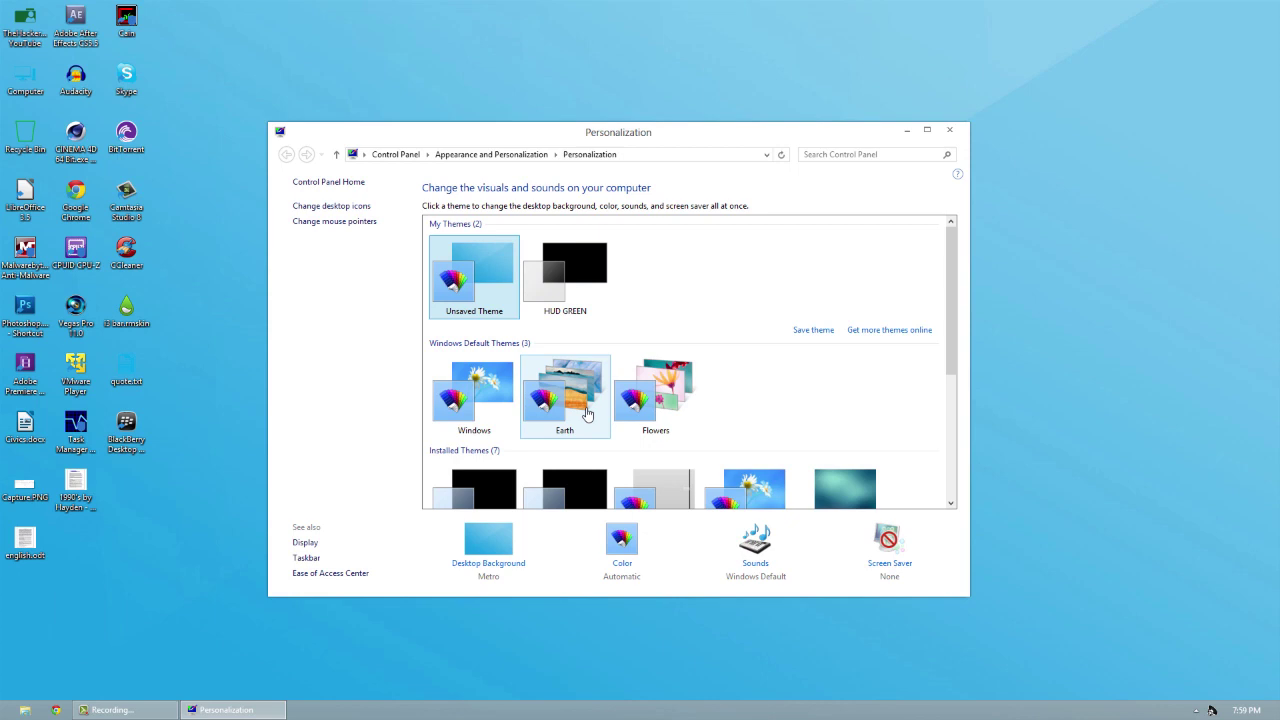
pyautogui.click(488, 565)
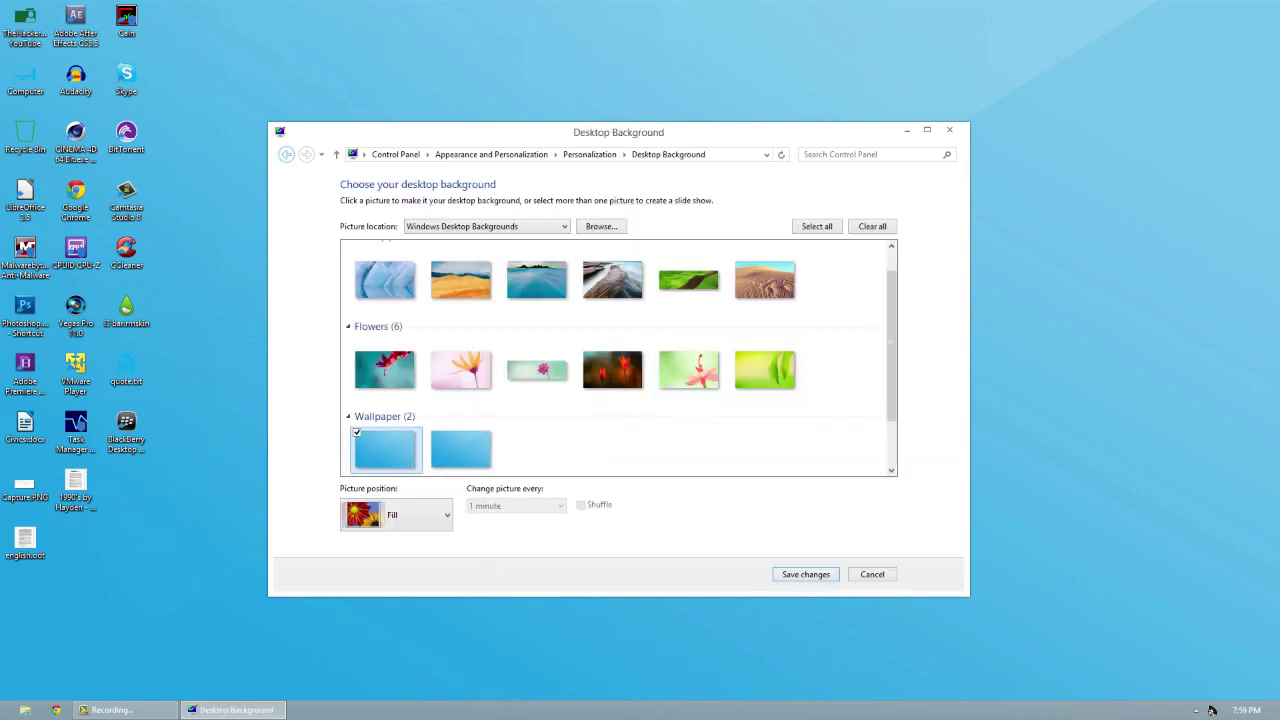
pyautogui.scroll(-2, 892, 360)
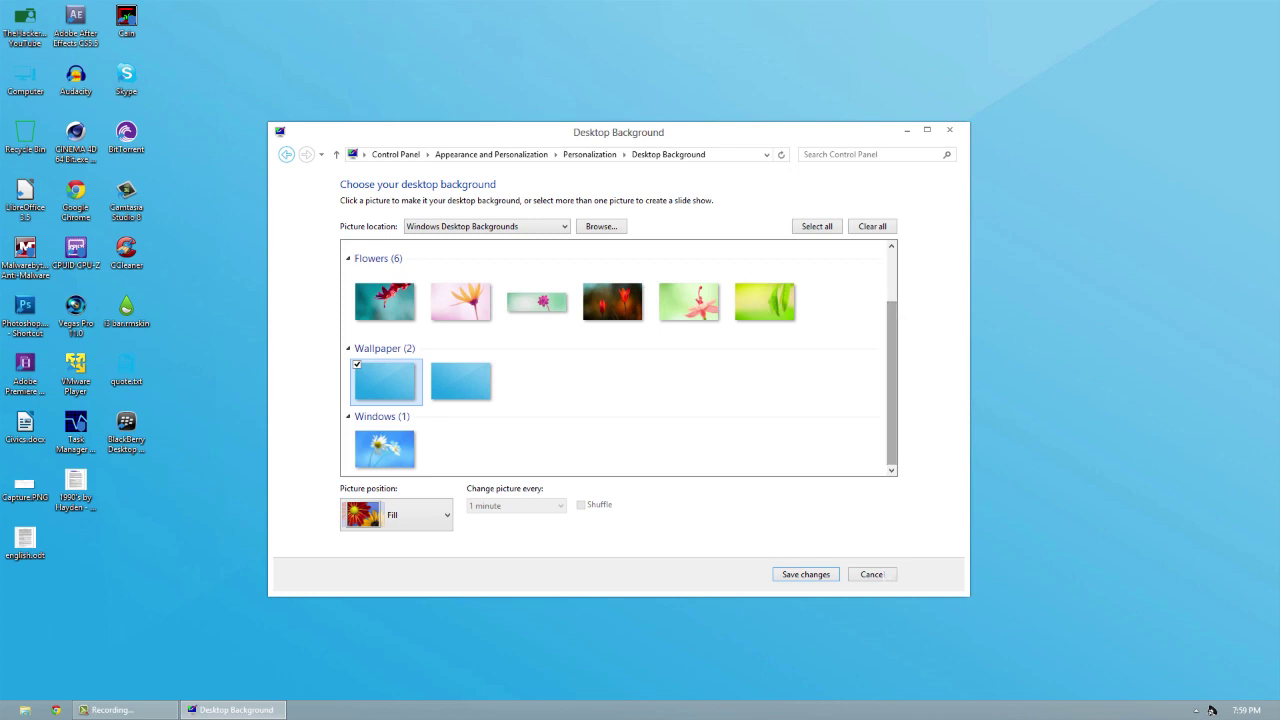
pyautogui.press('Return')
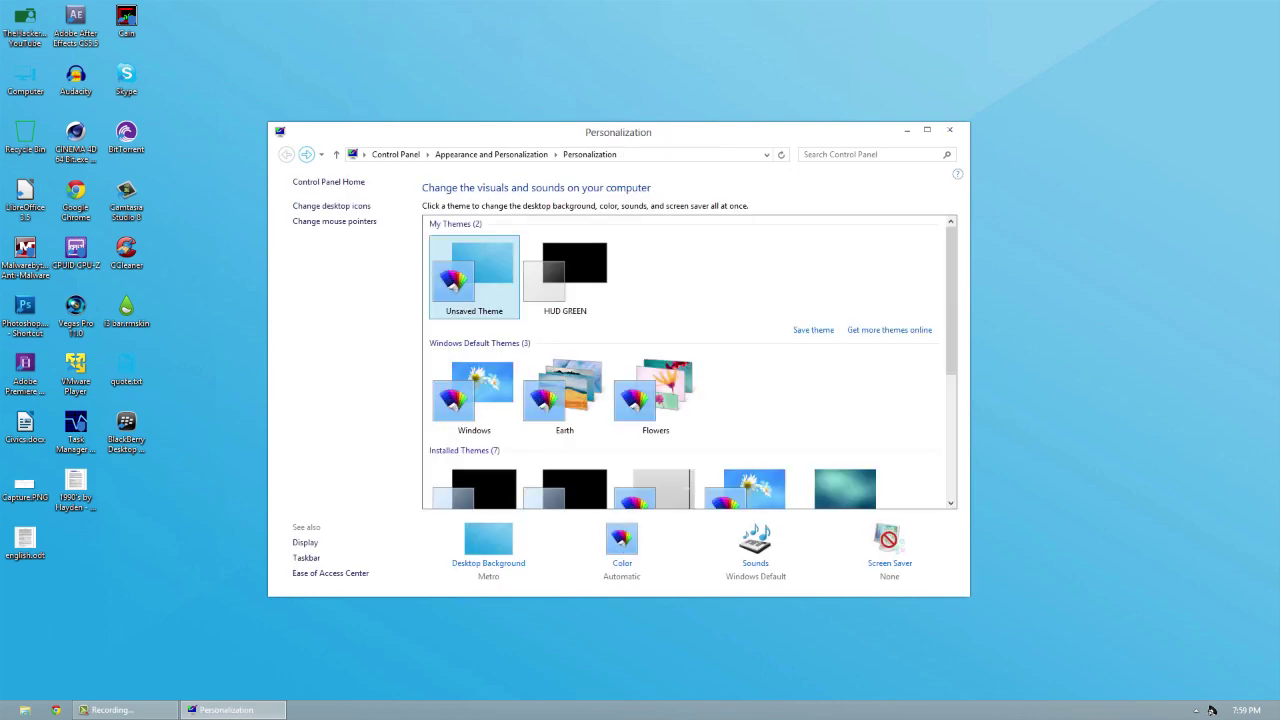
pyautogui.hotkey('alt', 'F4')
# Step: Launch Immersive Explorer by searching 'imm' from Start, and close the Libraries window
pyautogui.press('super')
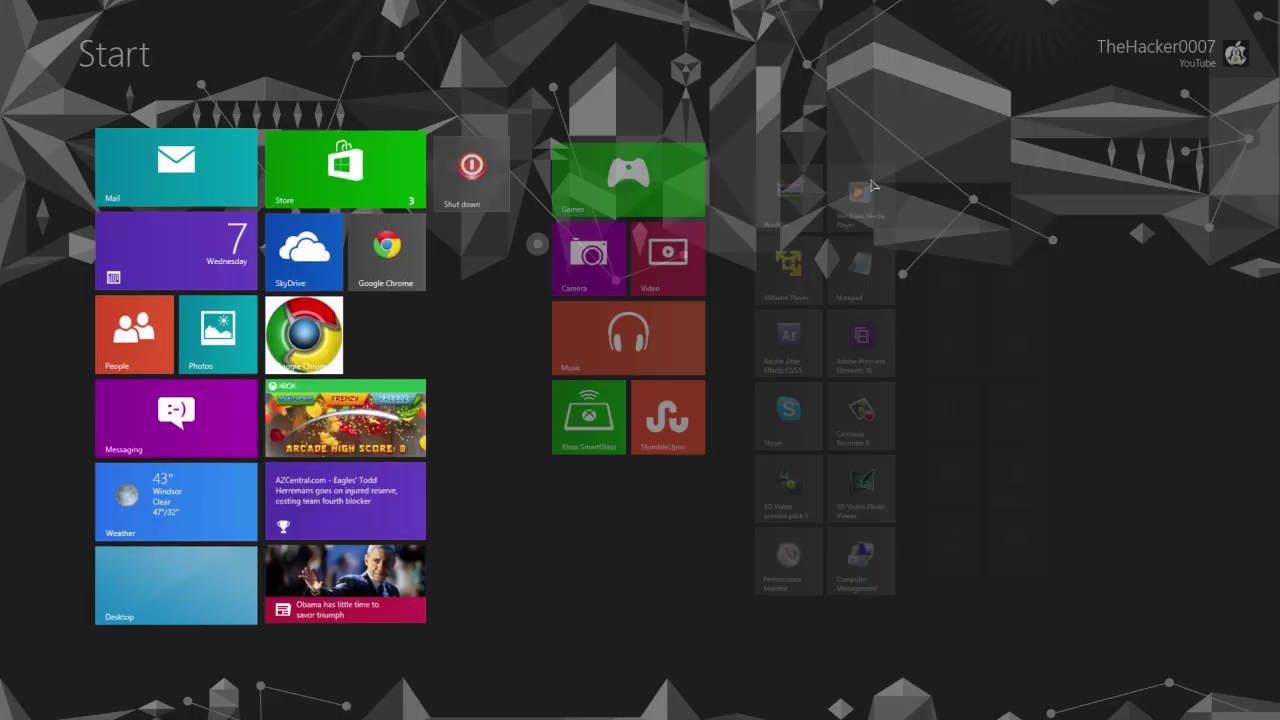
pyautogui.write('imm')
pyautogui.press('Return')
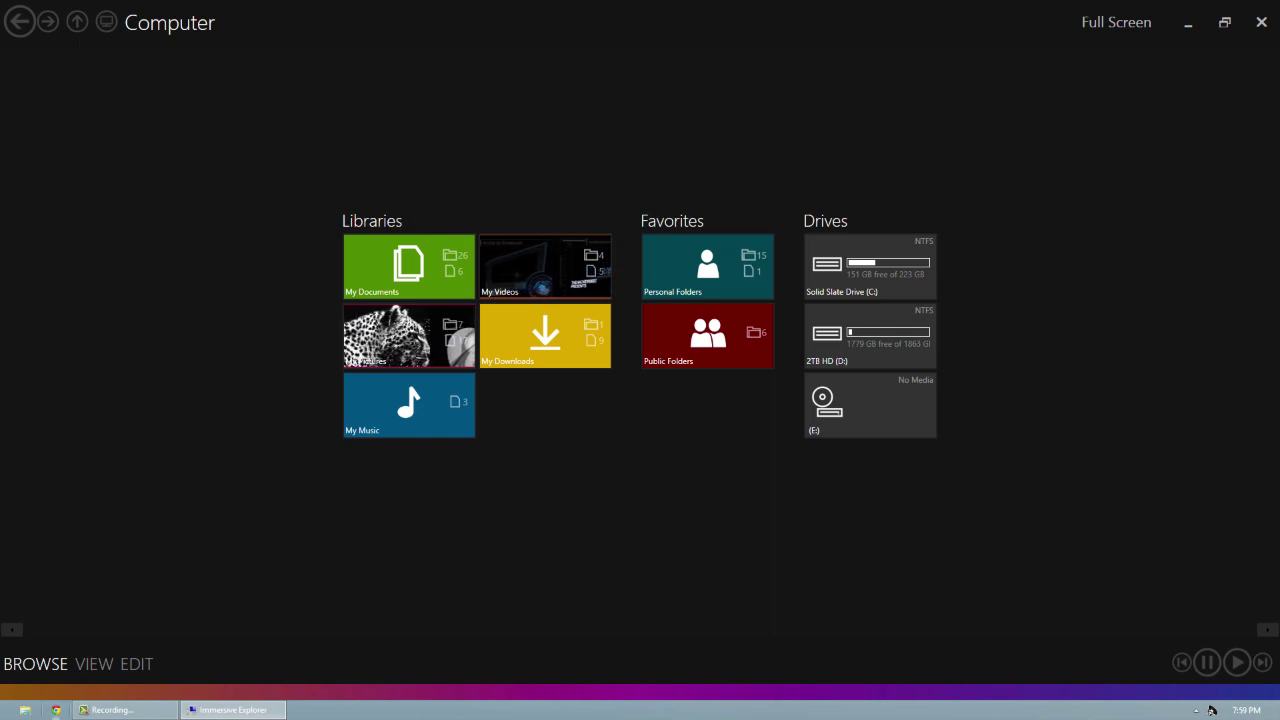
pyautogui.click(24, 710)
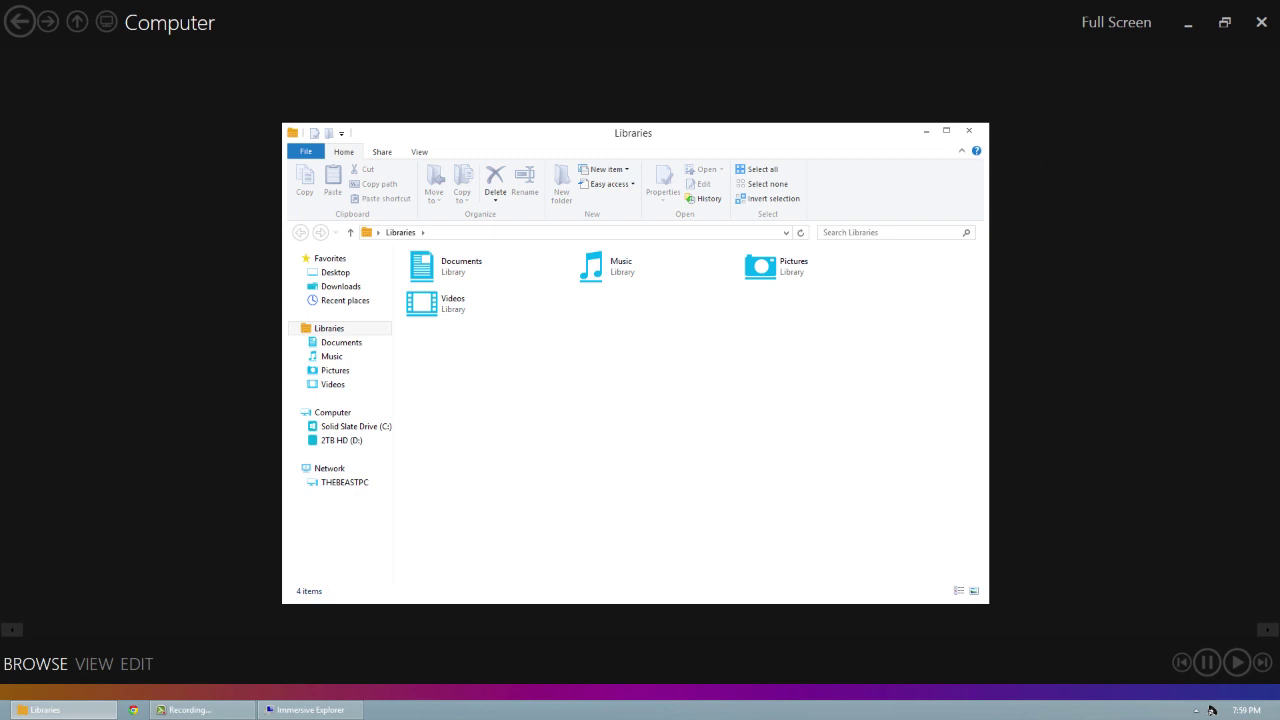
pyautogui.hotkey('alt', 'F4')
# Step: Open drive C: in Immersive Explorer, resize it into a centred window, and view its command bars
pyautogui.click(868, 264)
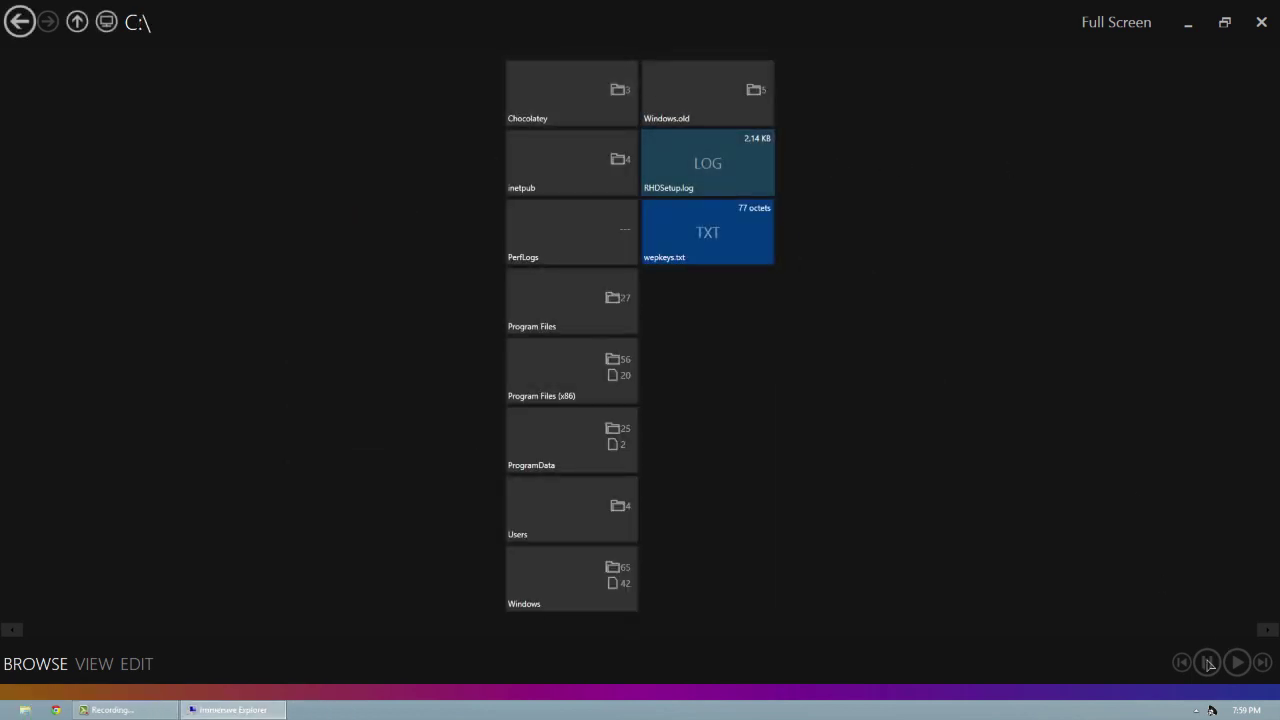
pyautogui.click(1190, 26)
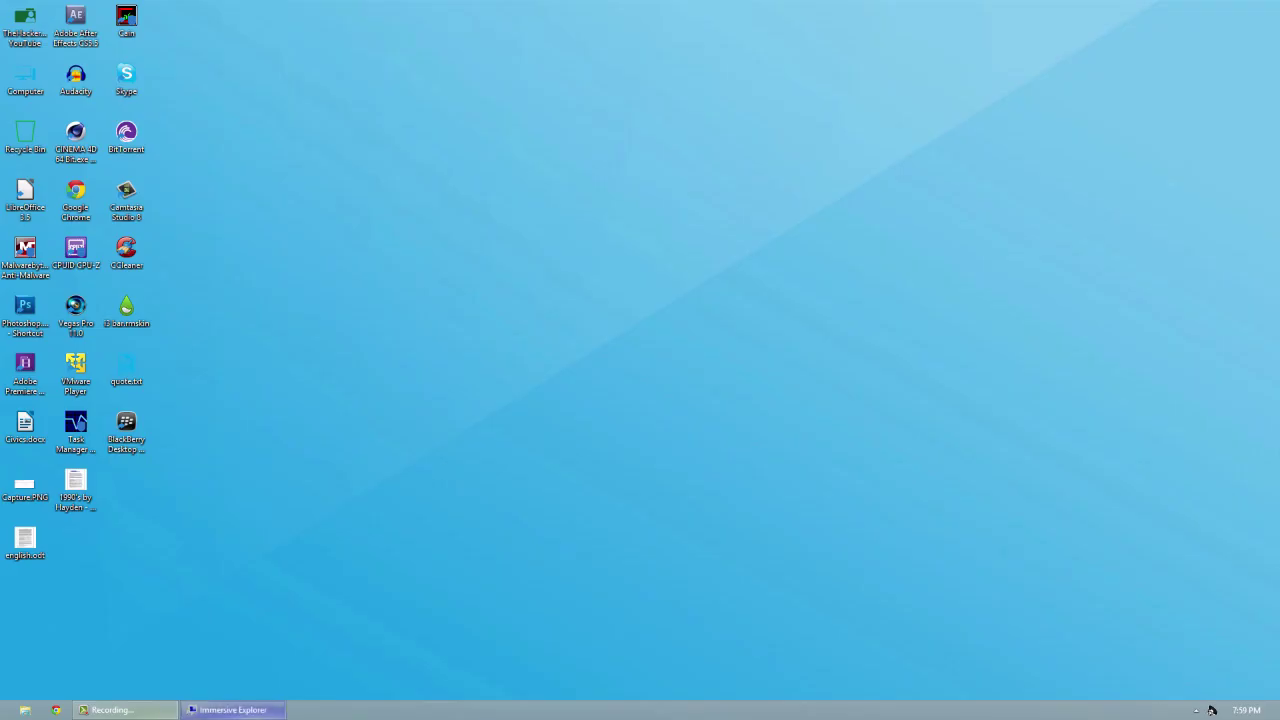
pyautogui.click(232, 710)
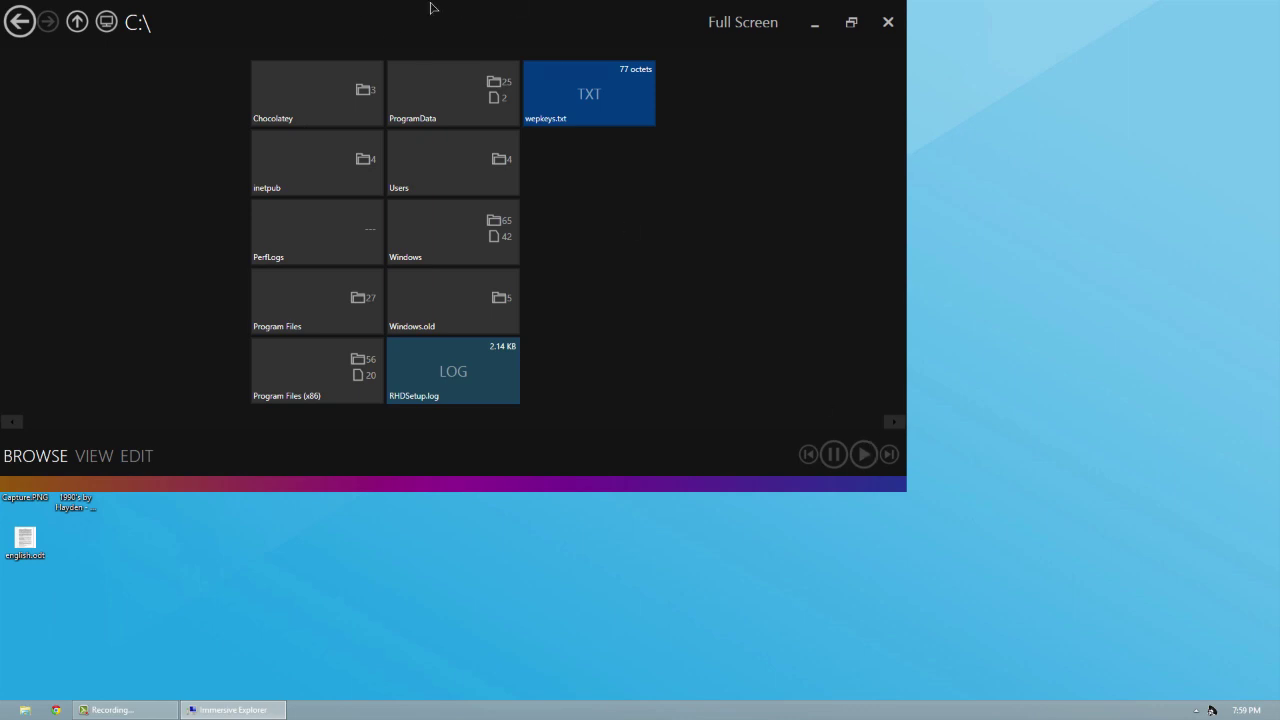
pyautogui.click(851, 23)
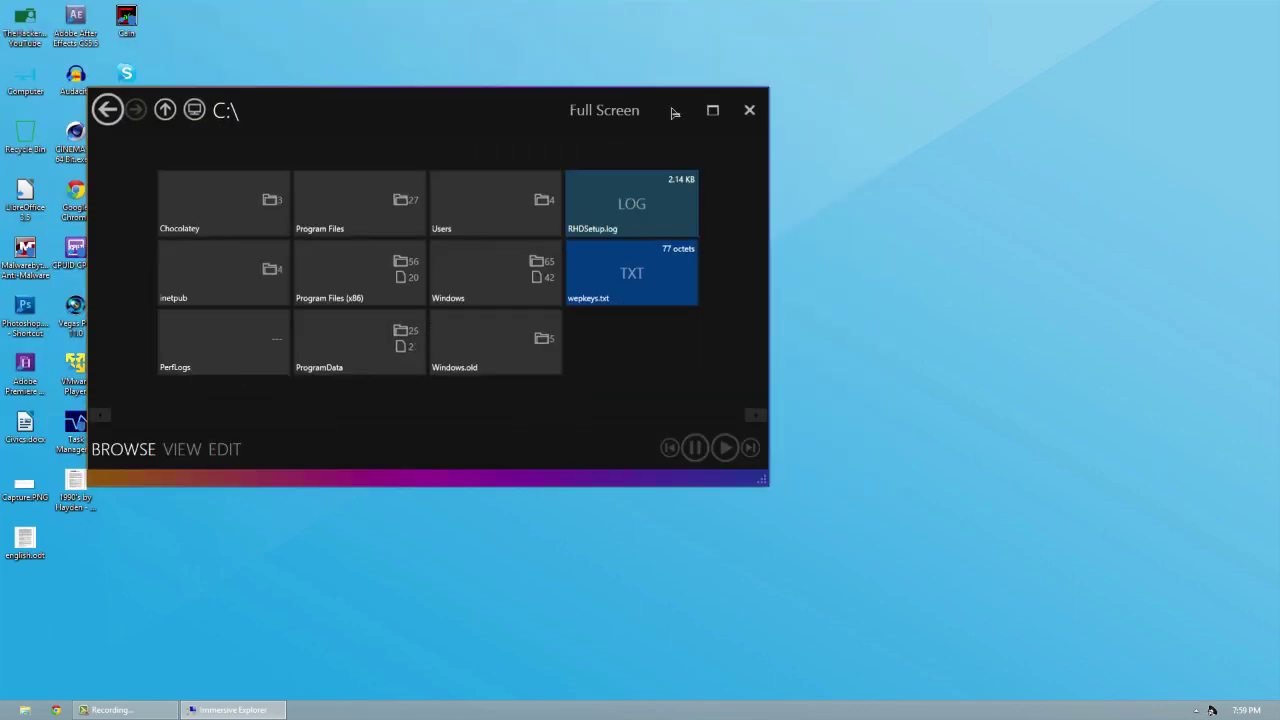
pyautogui.moveTo(514, 108); pyautogui.dragTo(696, 169)
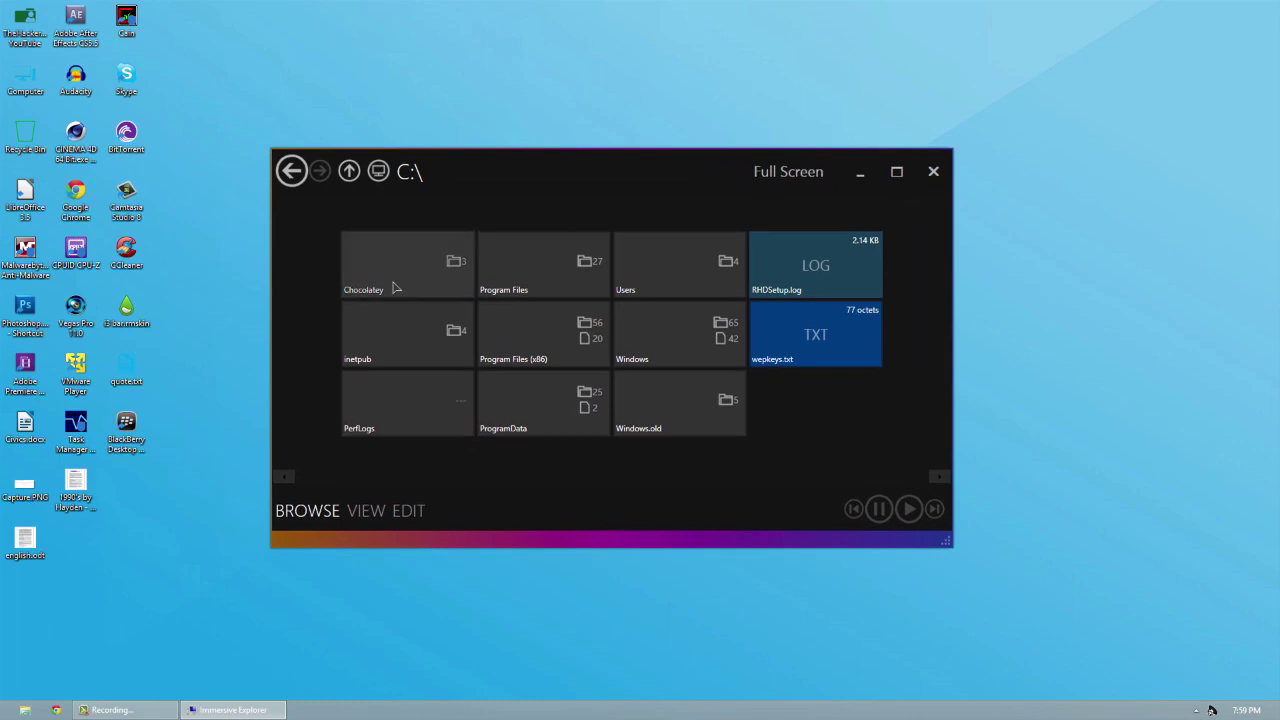
pyautogui.click(366, 511)
pyautogui.click(409, 511)
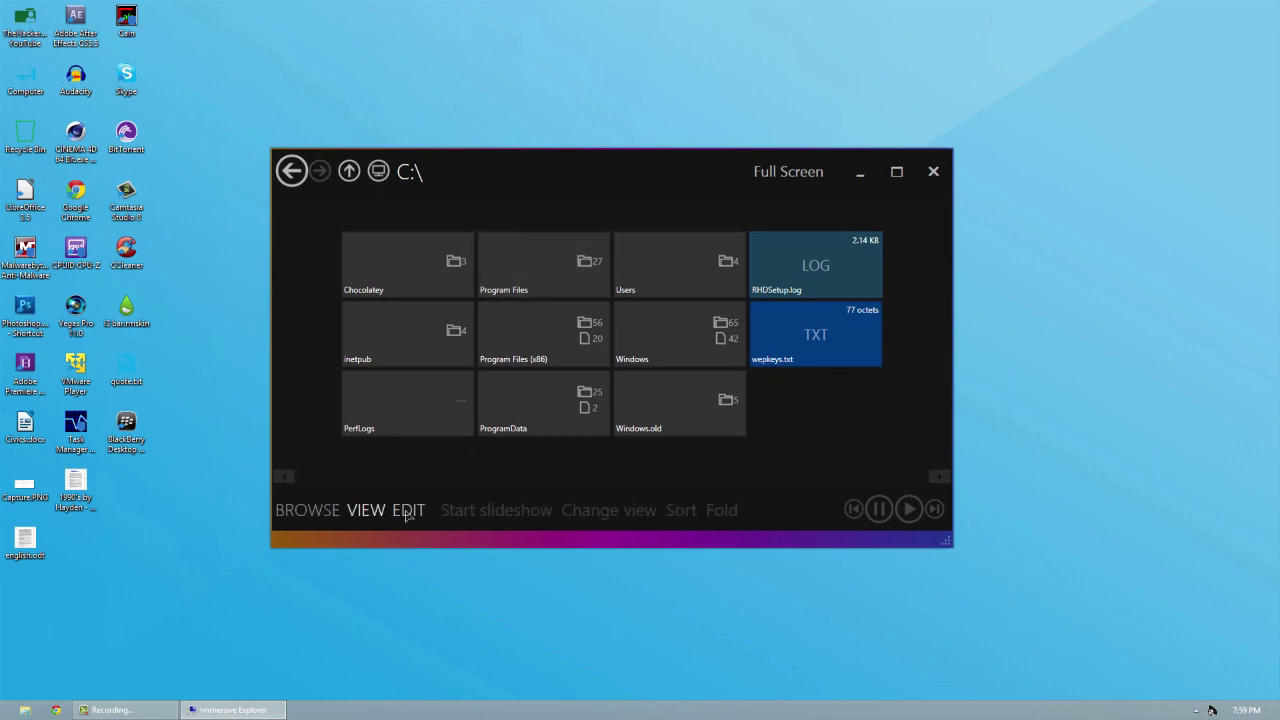
# Step: Go to My Documents, open the BIOS folder and back, then close Immersive Explorer
pyautogui.click(291, 171)
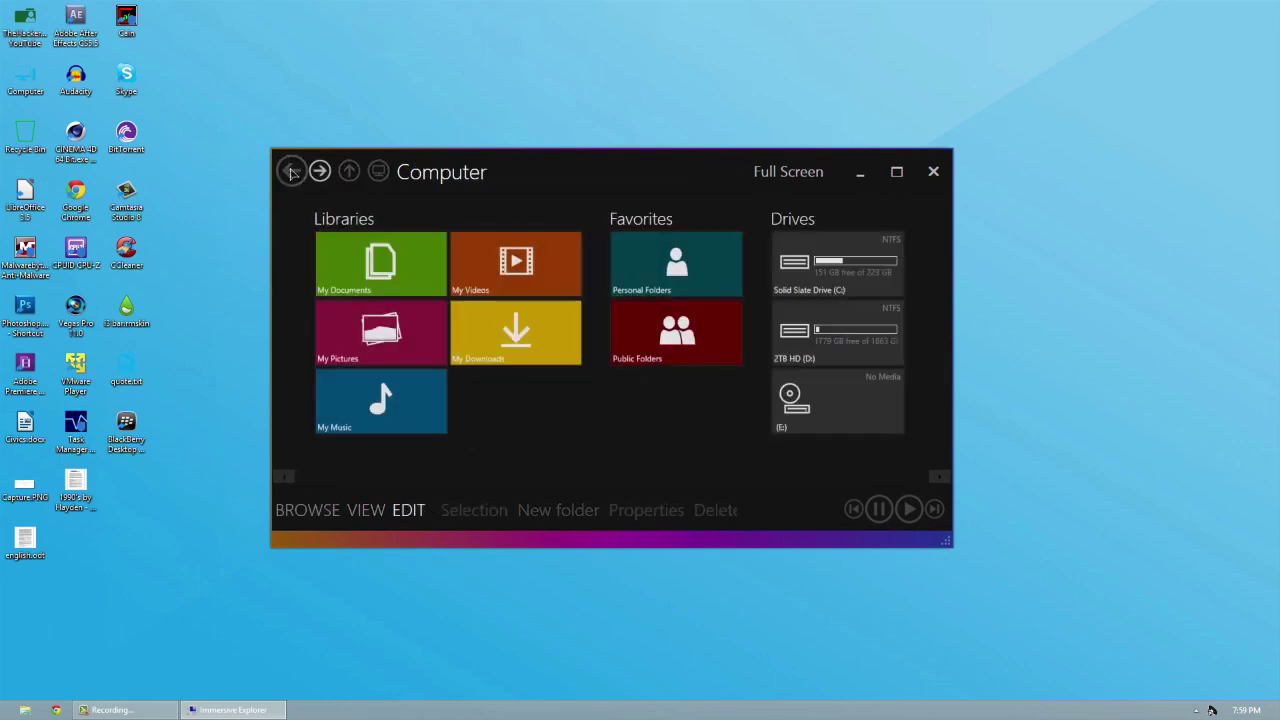
pyautogui.click(362, 263)
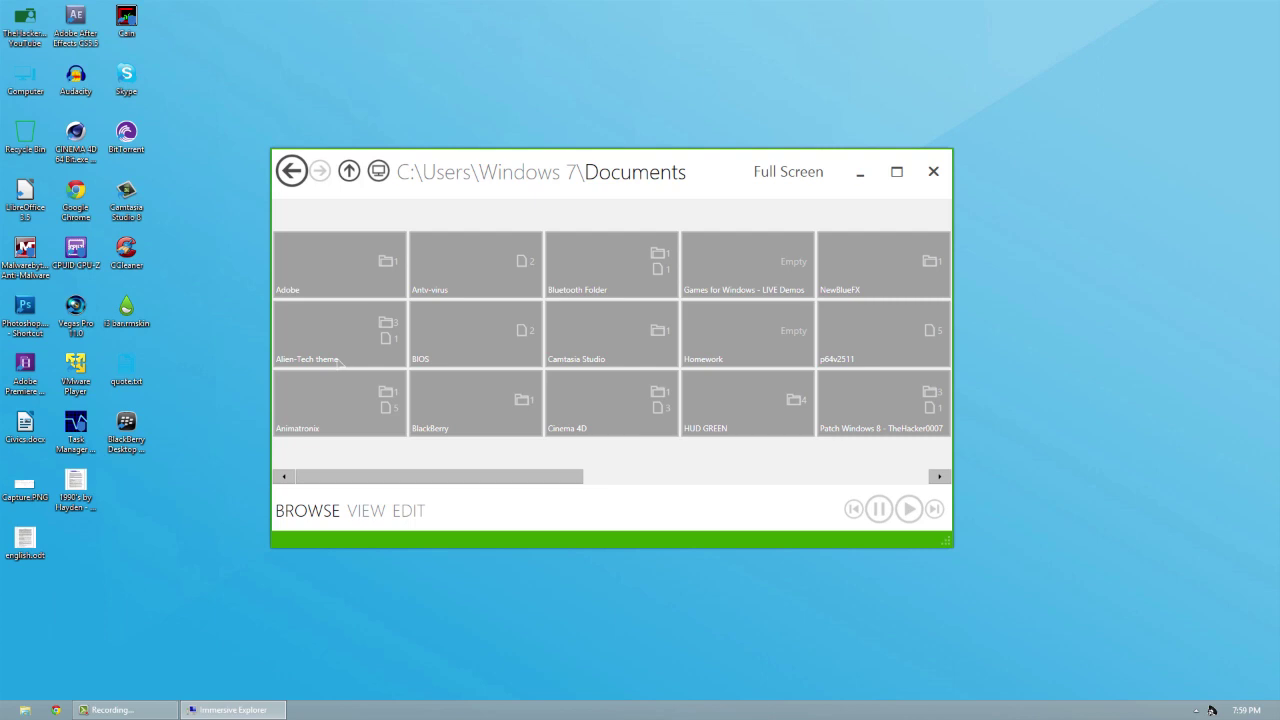
pyautogui.click(450, 350)
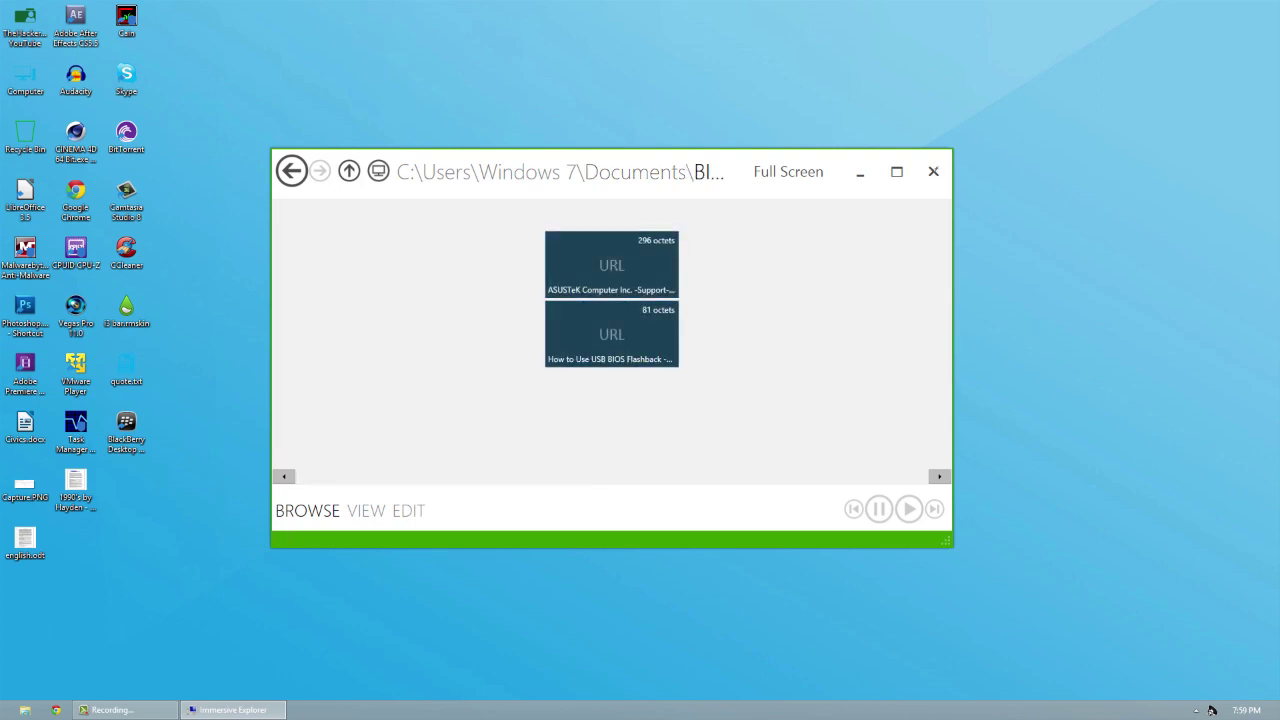
pyautogui.press('BackSpace')
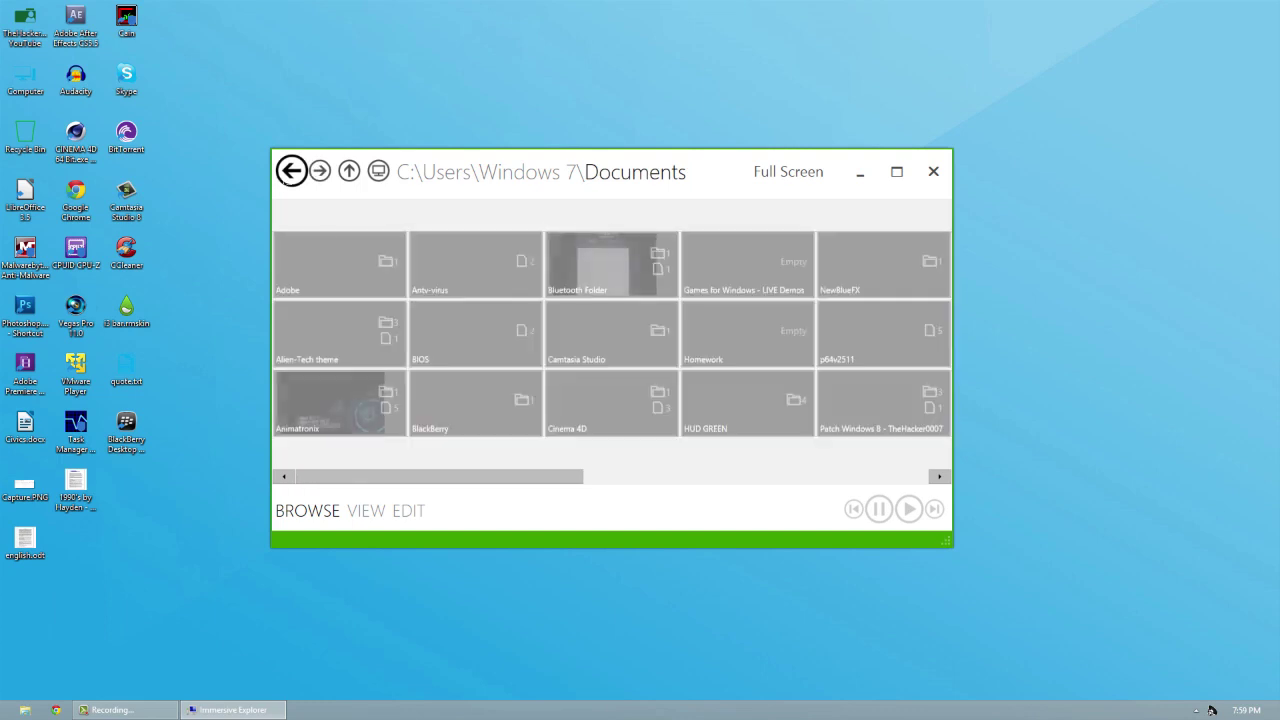
pyautogui.click(932, 174)
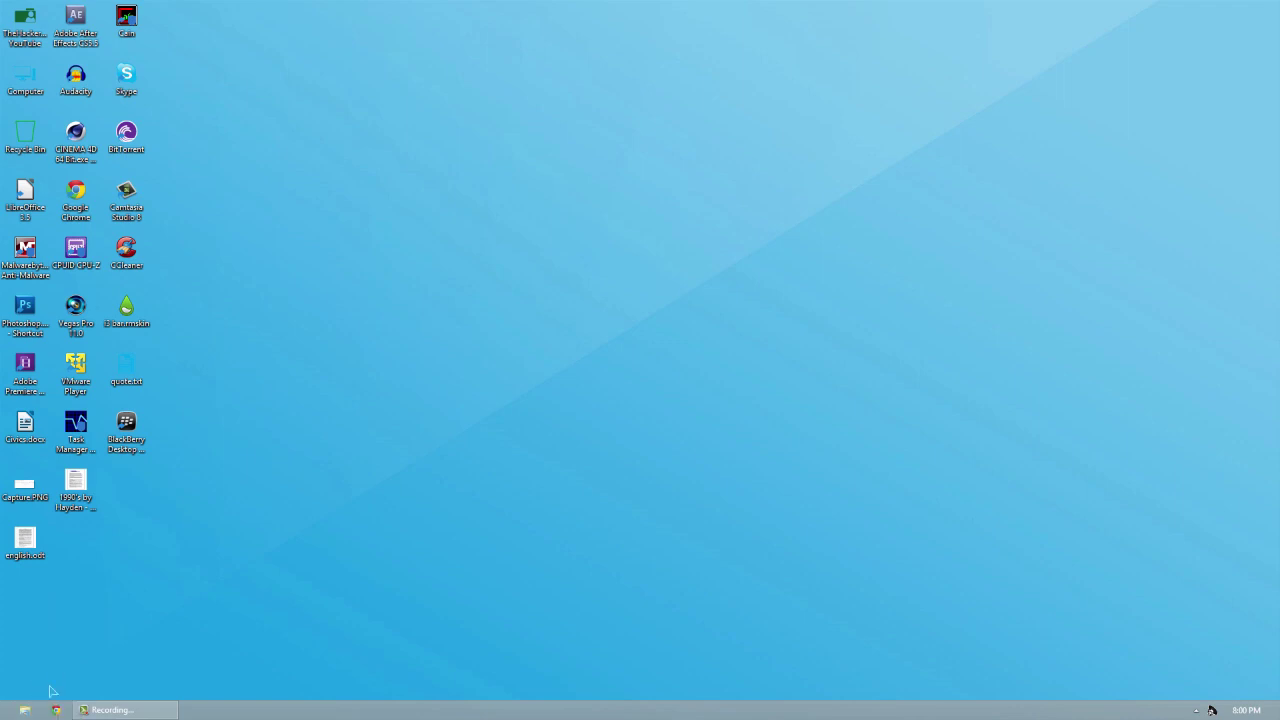
# Step: Run Pokki_PokkiSetup.exe from the Downloads folder and install Pokki
pyautogui.click(26, 710)
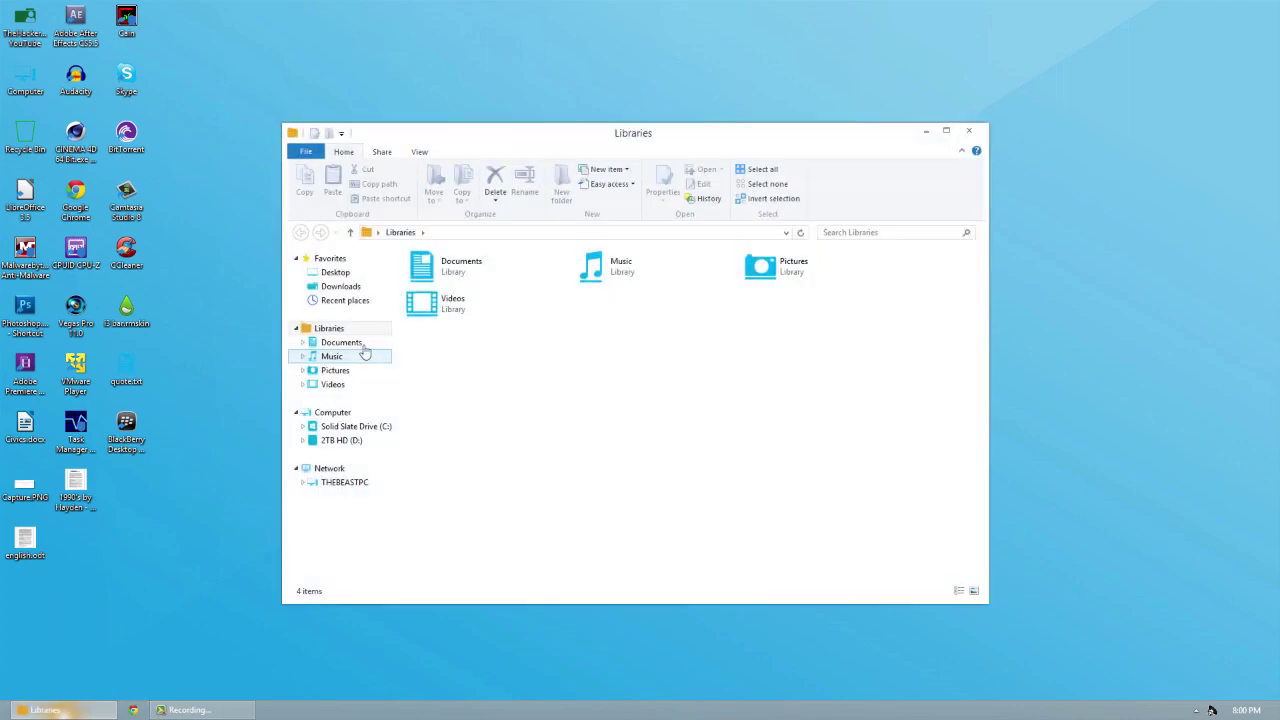
pyautogui.click(340, 286)
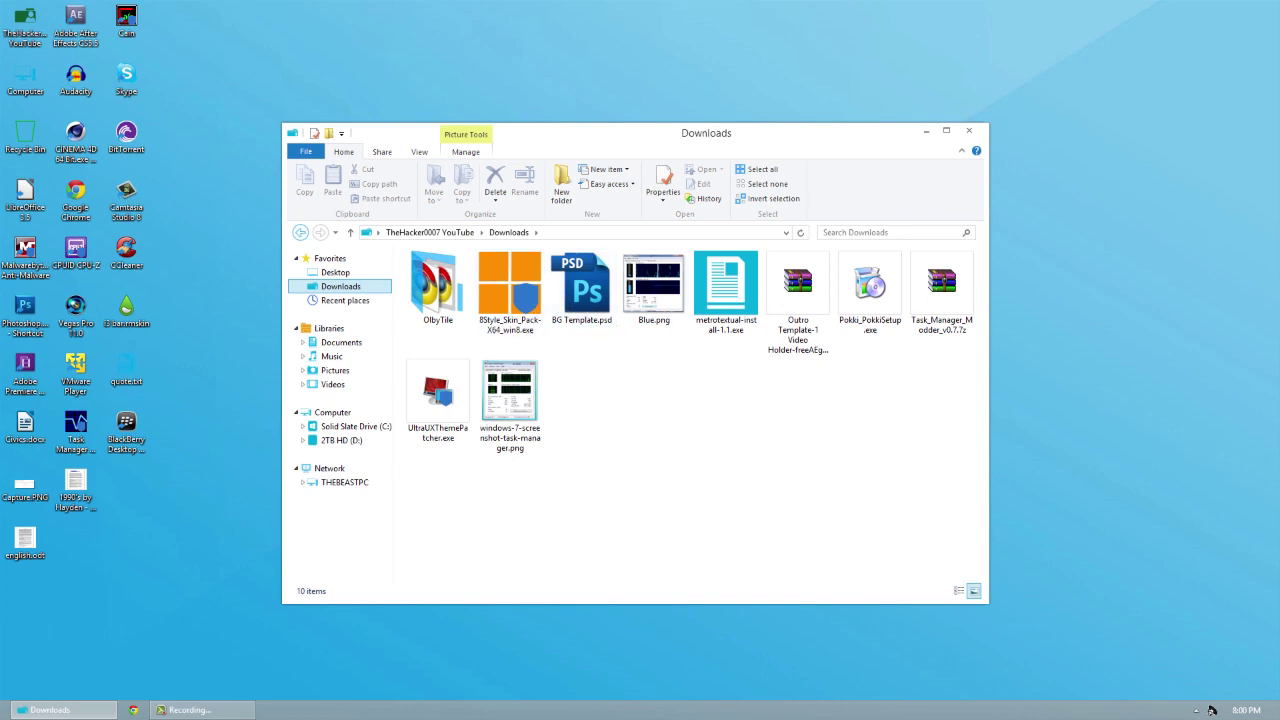
pyautogui.rightClick(861, 313)
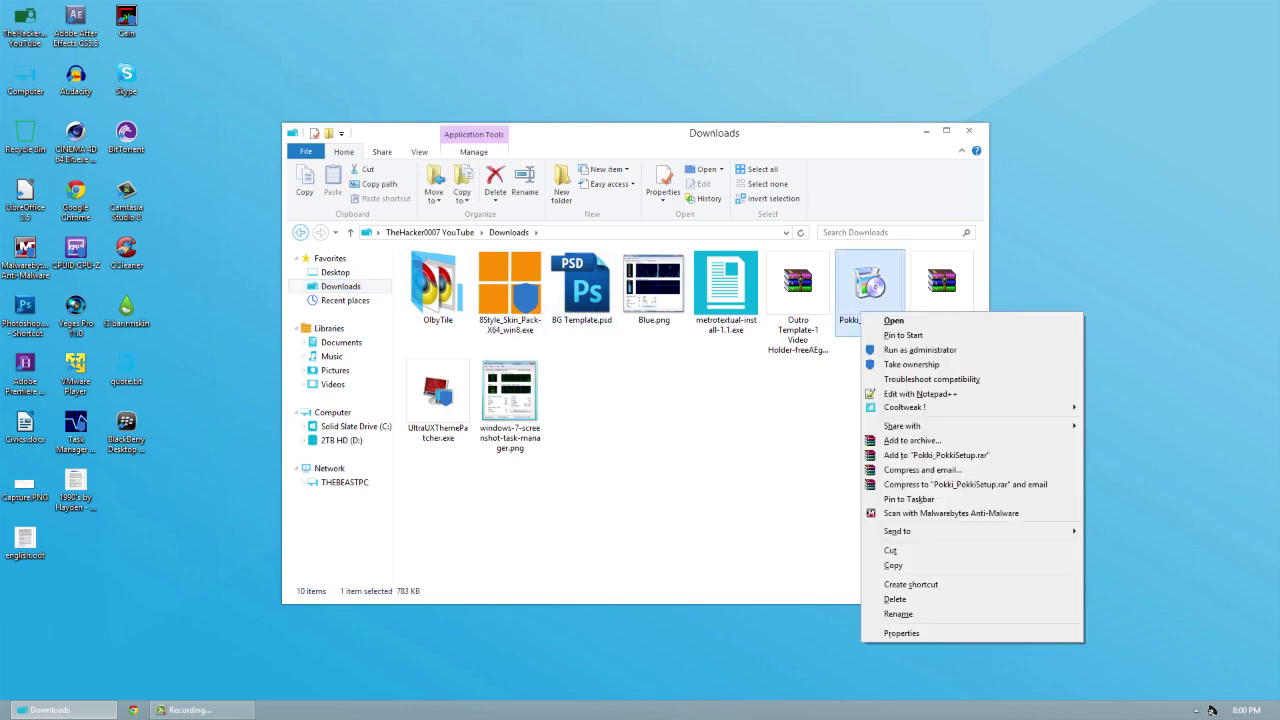
pyautogui.click(893, 320)
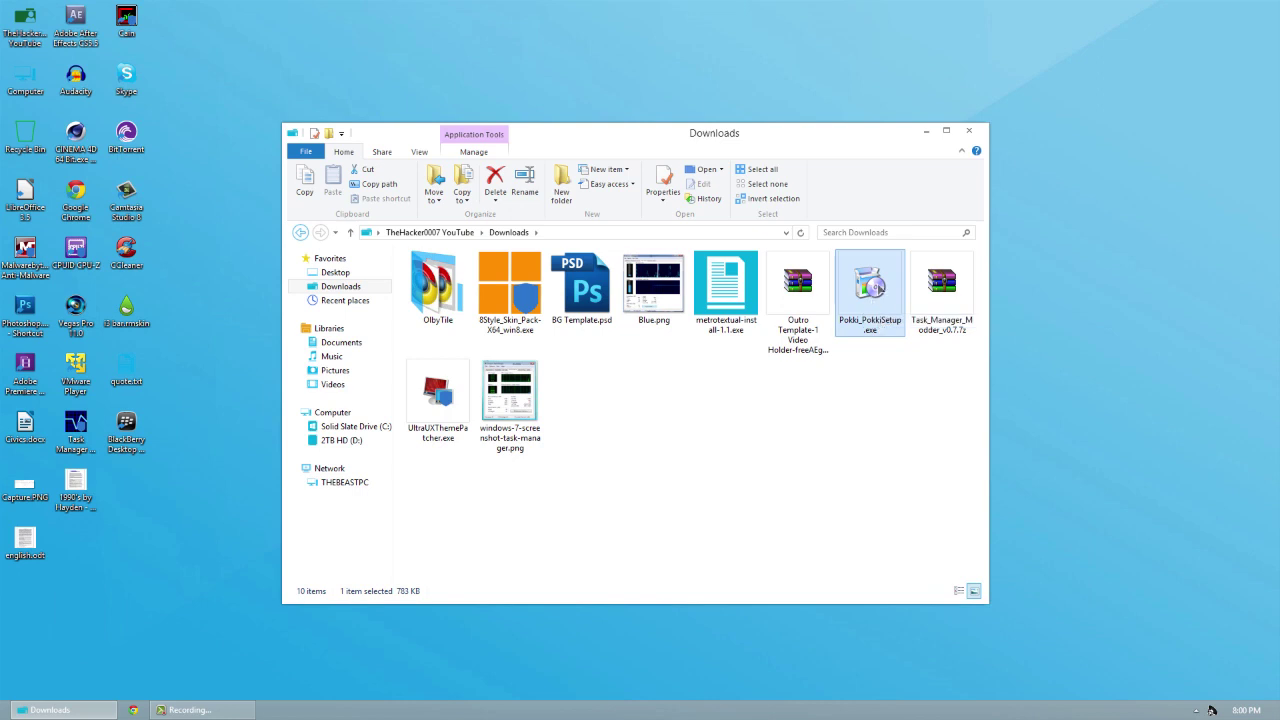
pyautogui.click(968, 131)
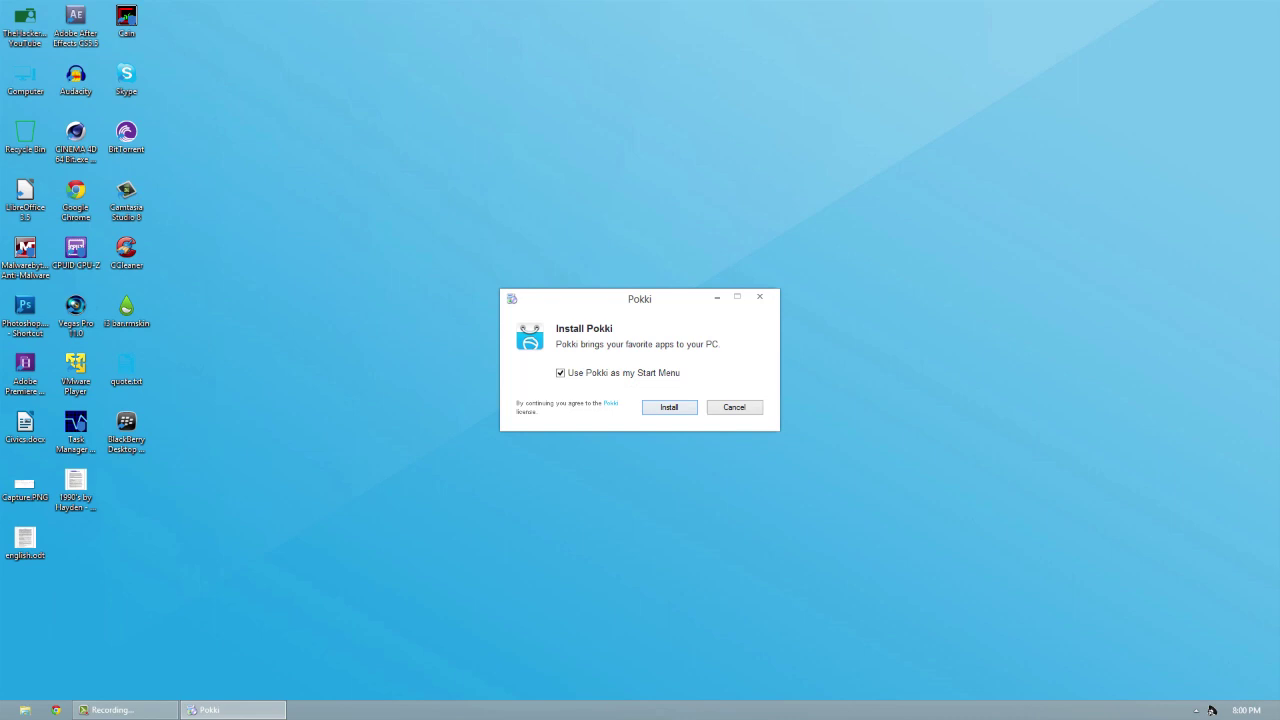
pyautogui.press('Return')
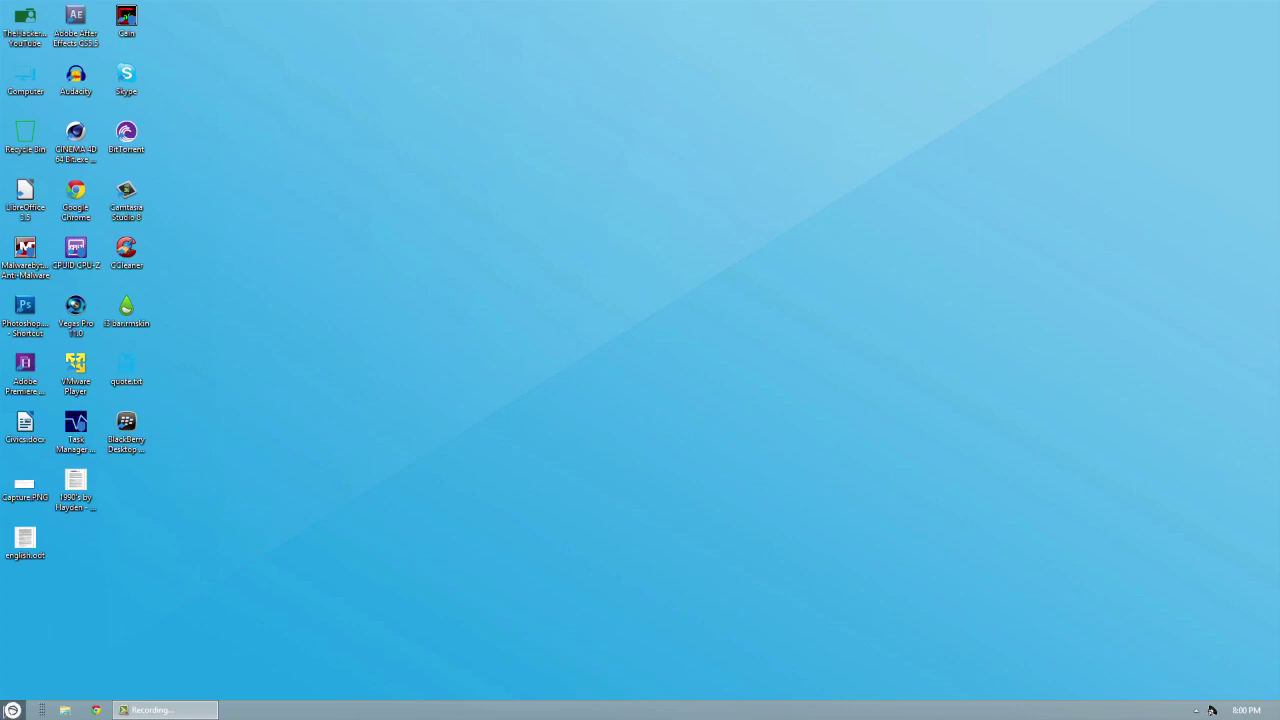
# Step: Open the Pokki start menu's power options and Start screen shortcut, then return to the desktop
pyautogui.click(12, 710)
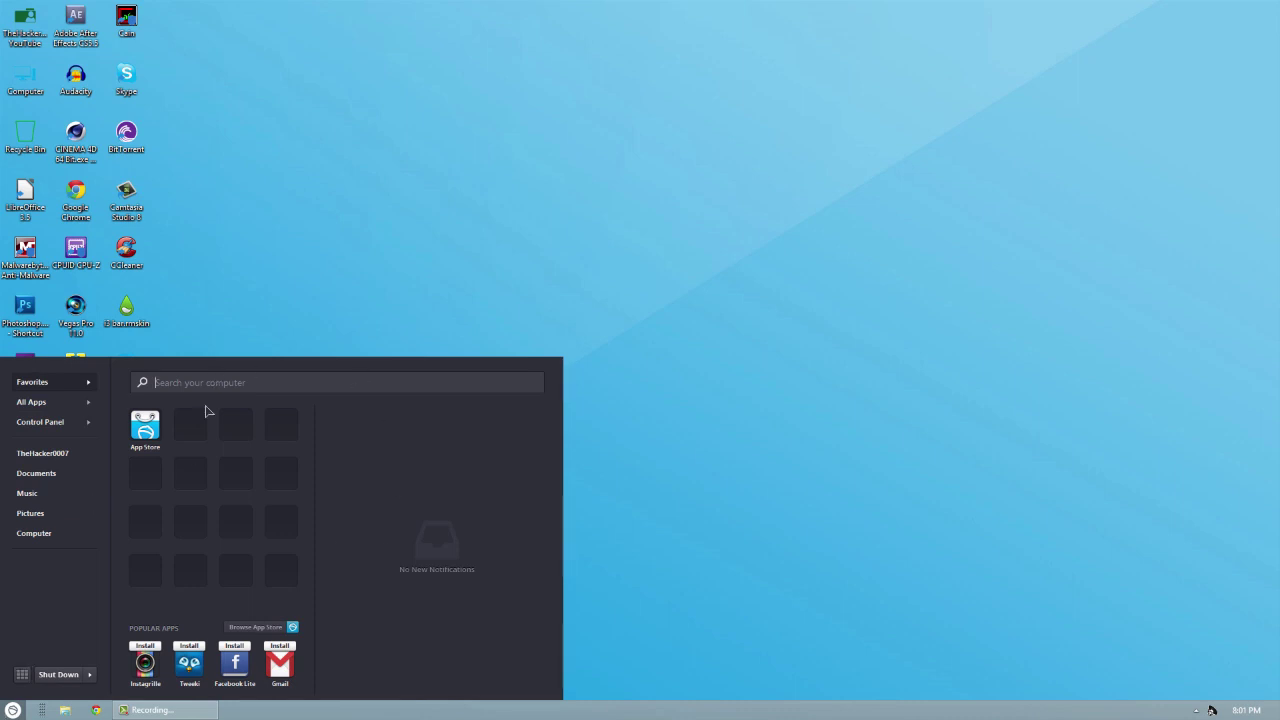
pyautogui.click(89, 675)
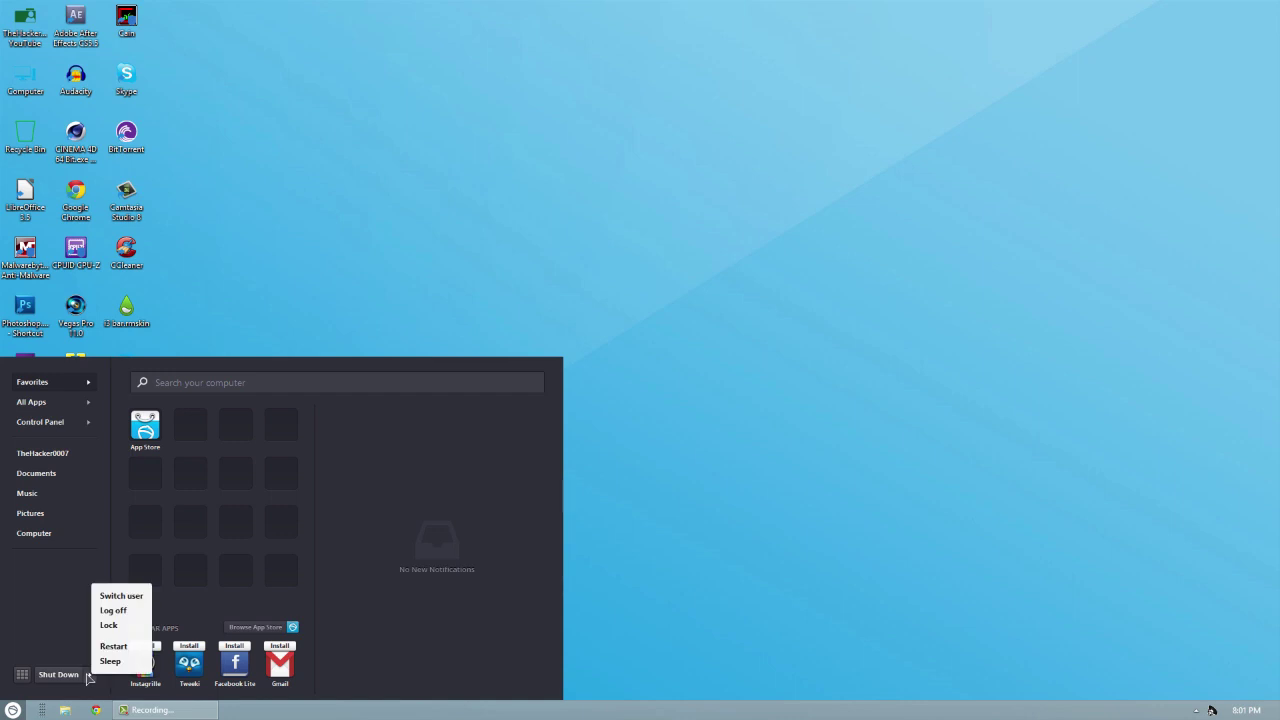
pyautogui.click(22, 675)
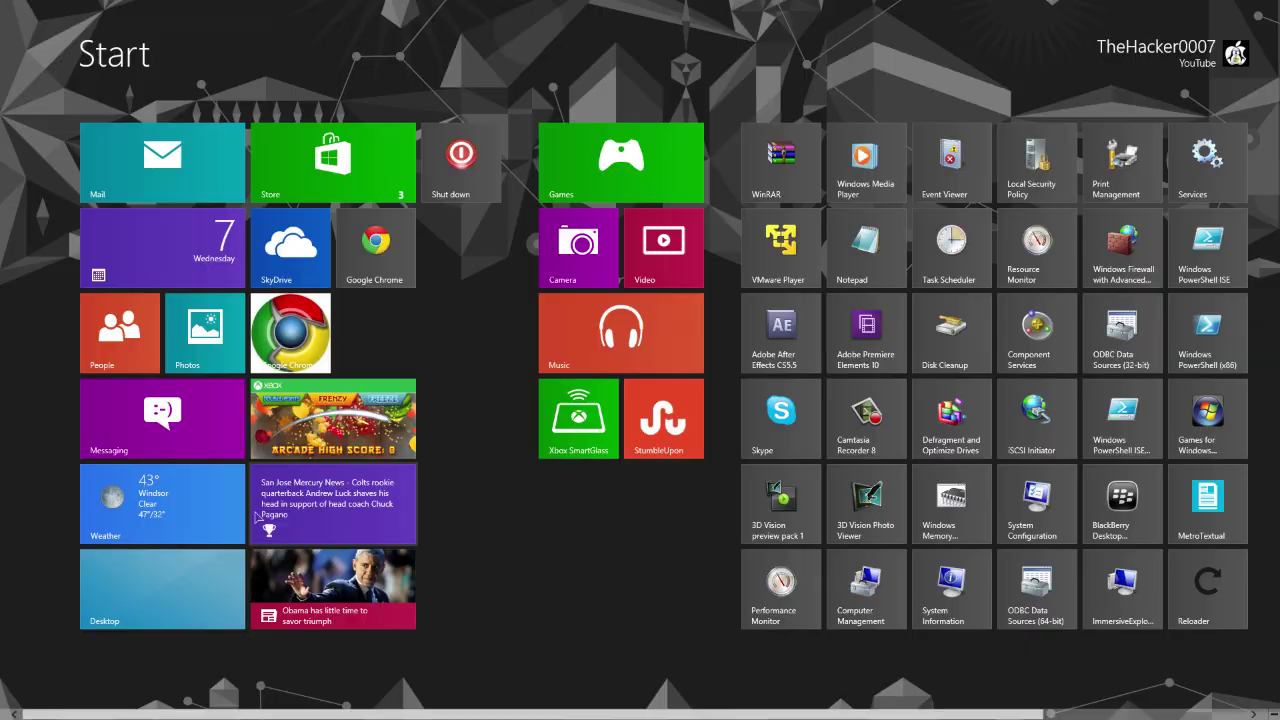
pyautogui.click(157, 591)
# Step: Open Documents from the Pokki menu, then search 'civi' and open Civics.docx
pyautogui.click(16, 706)
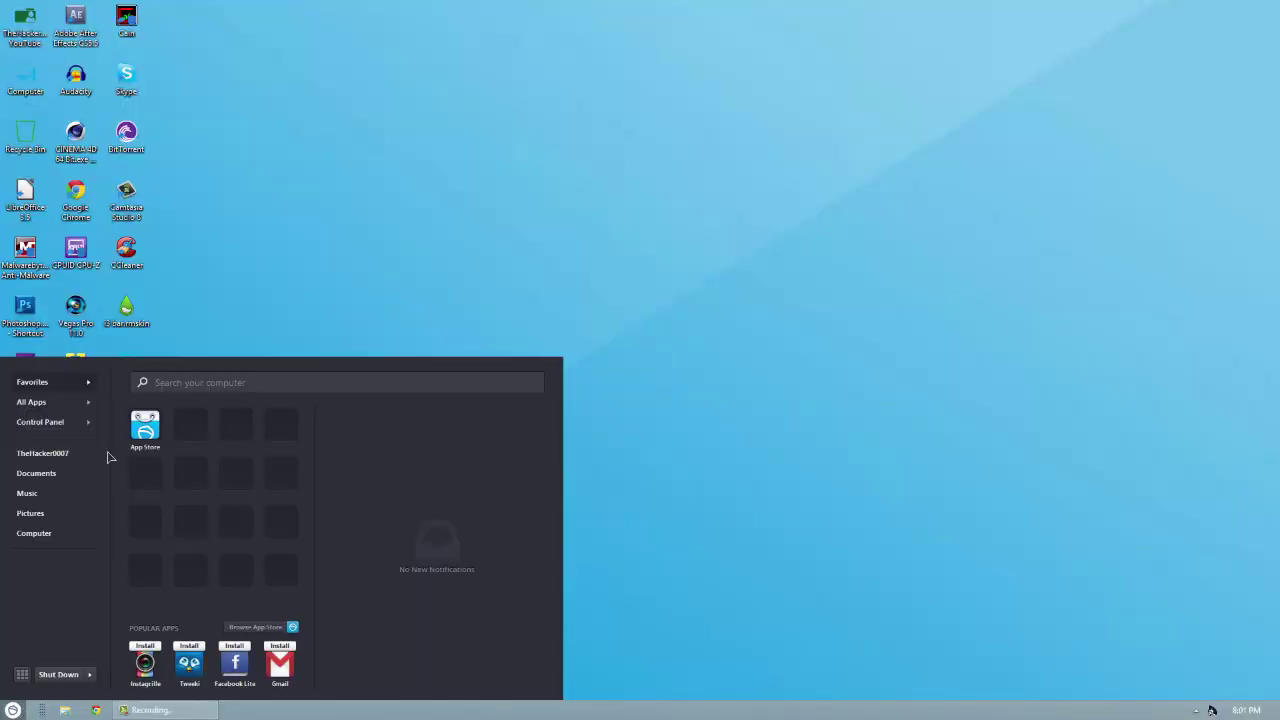
pyautogui.click(40, 474)
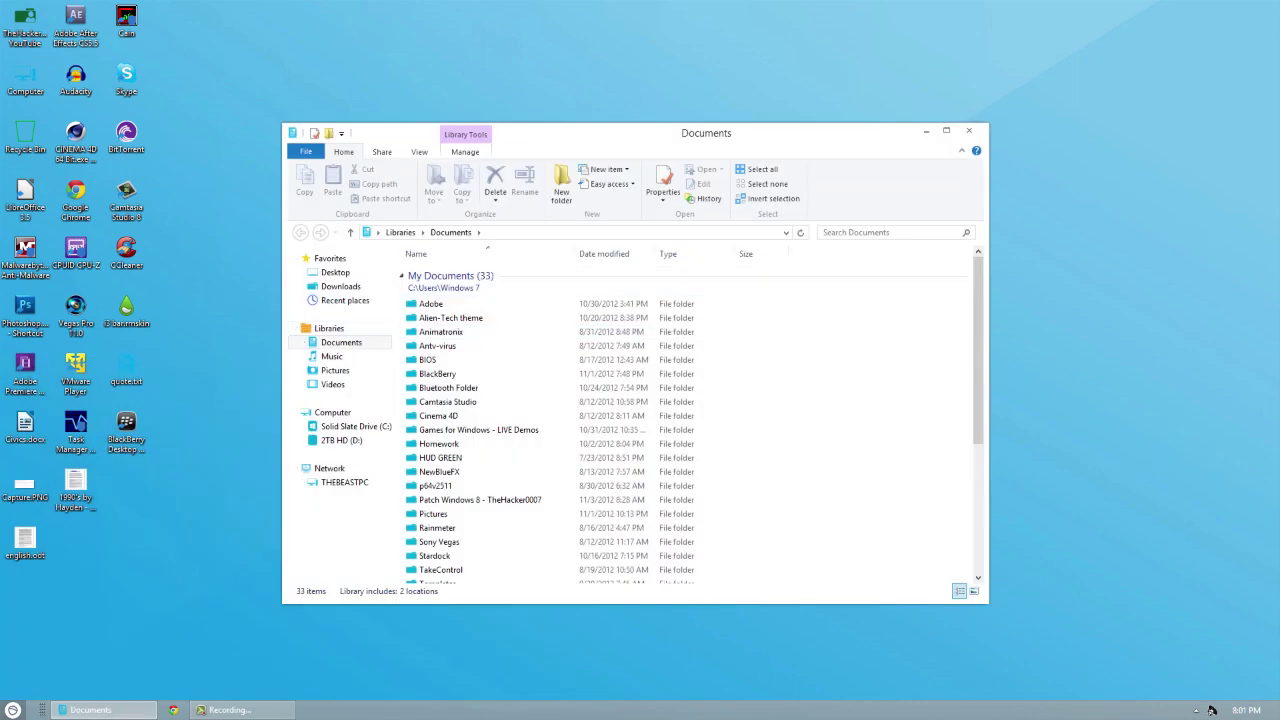
pyautogui.hotkey('alt', 'F4')
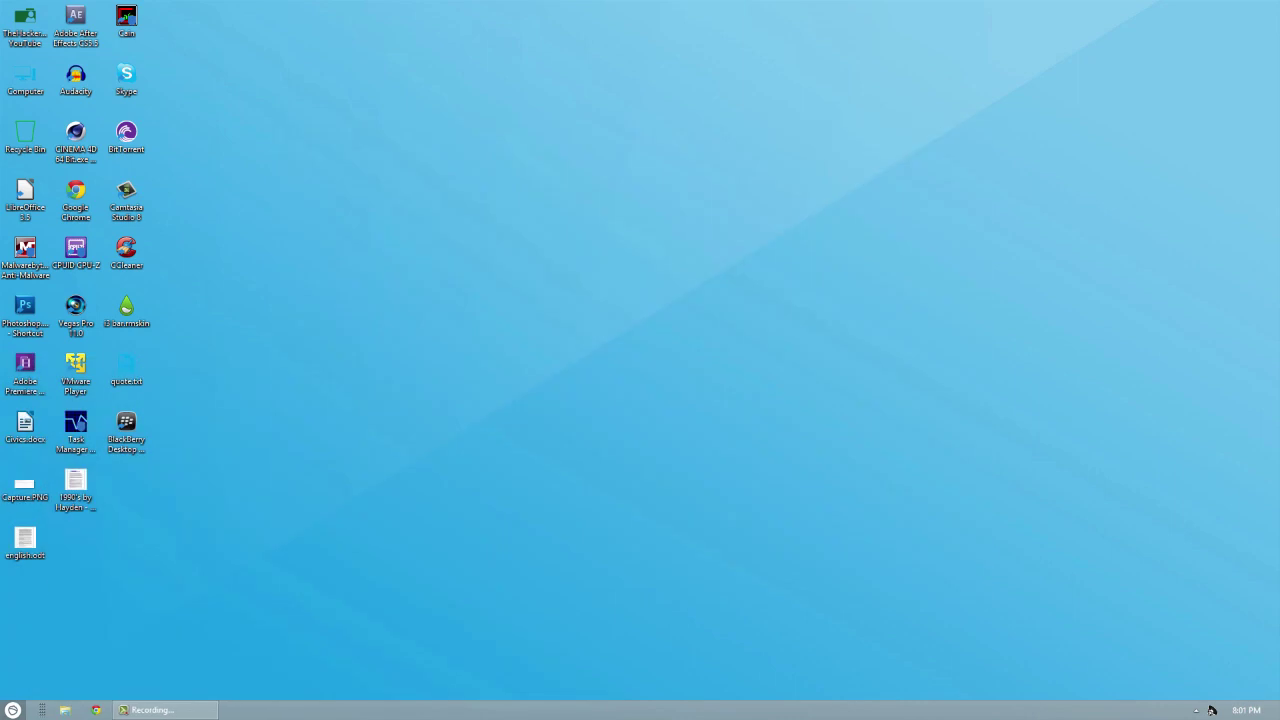
pyautogui.press('super')
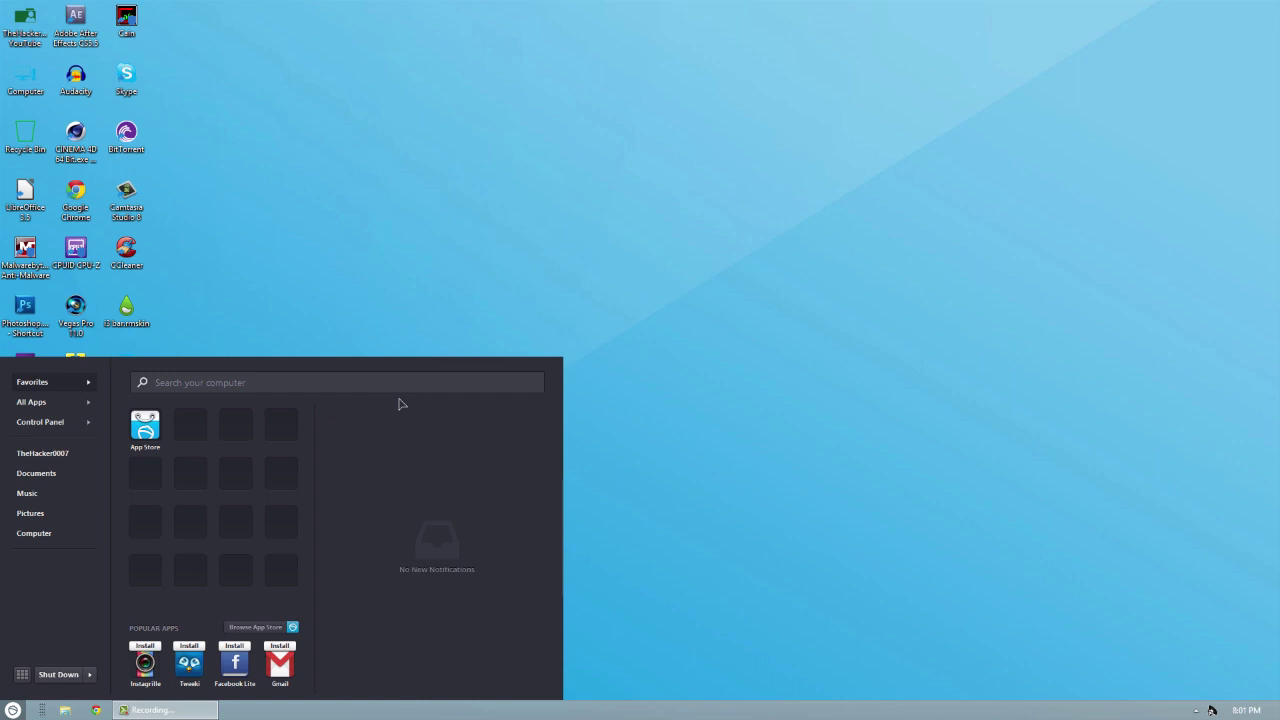
pyautogui.write('civics')
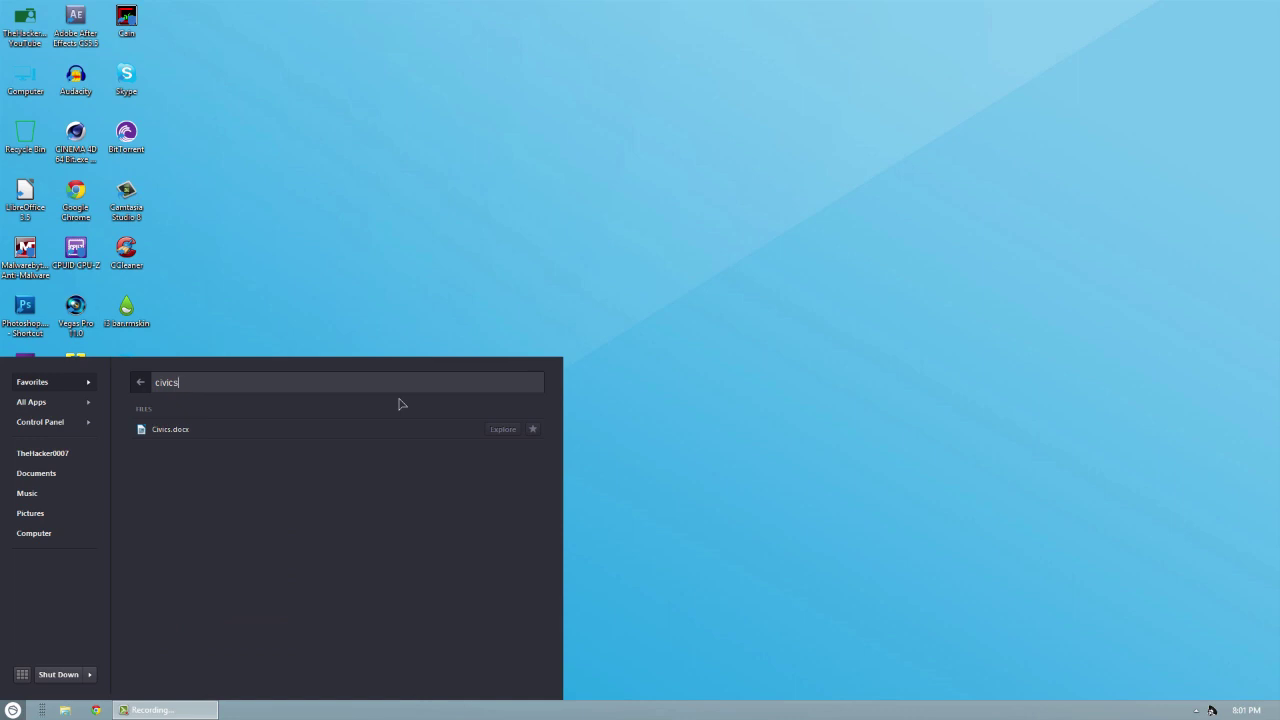
pyautogui.click(246, 428)
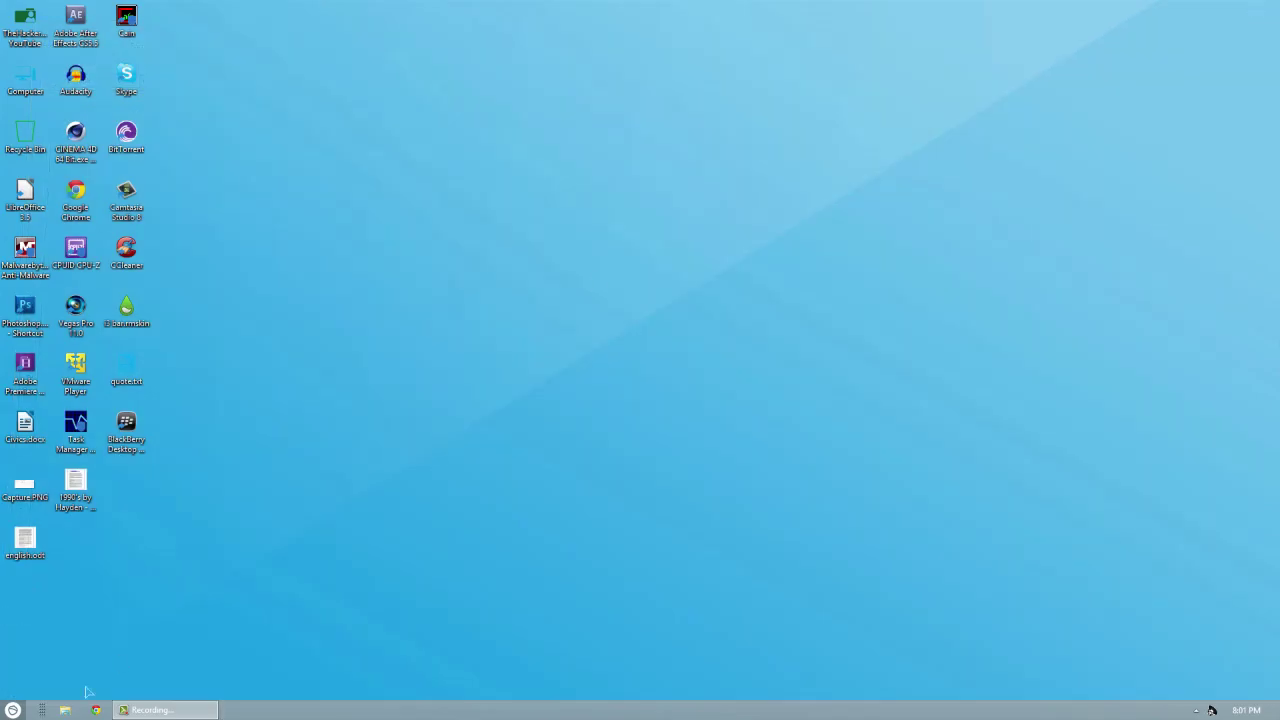
# Step: Open and close the user's home folder from Pokki, then reopen the start menu
pyautogui.click(12, 710)
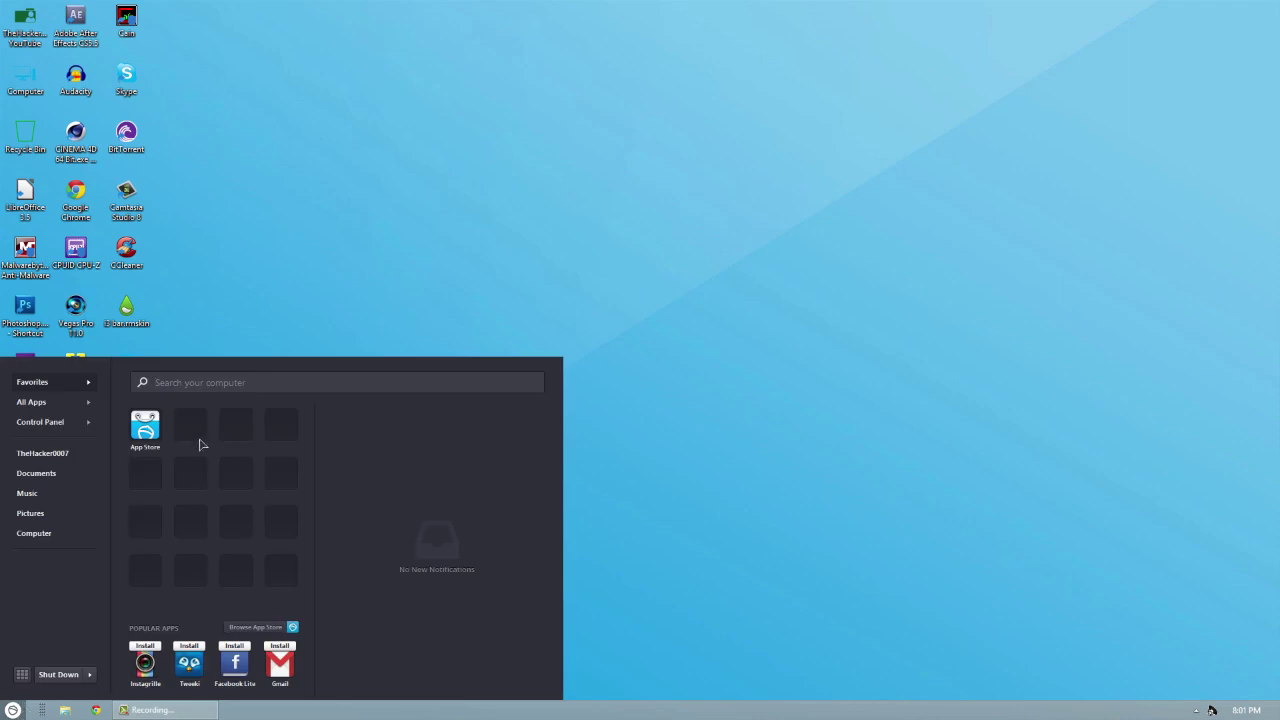
pyautogui.click(44, 456)
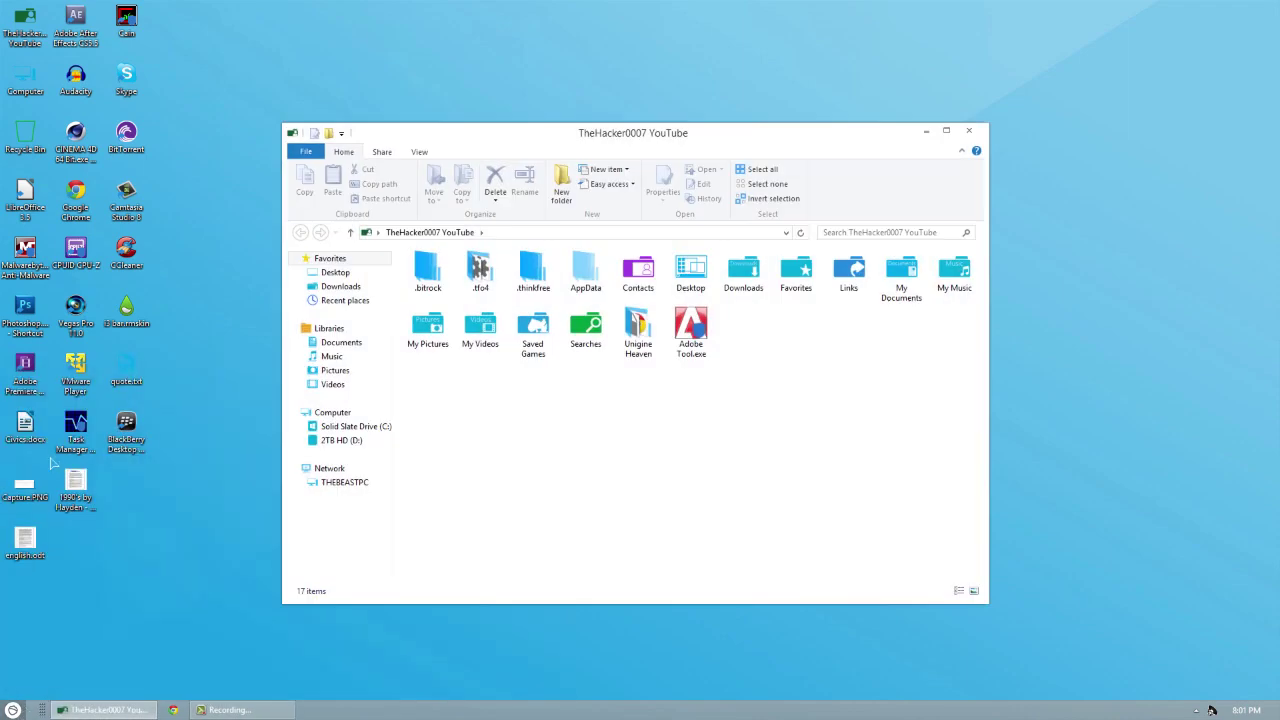
pyautogui.click(969, 131)
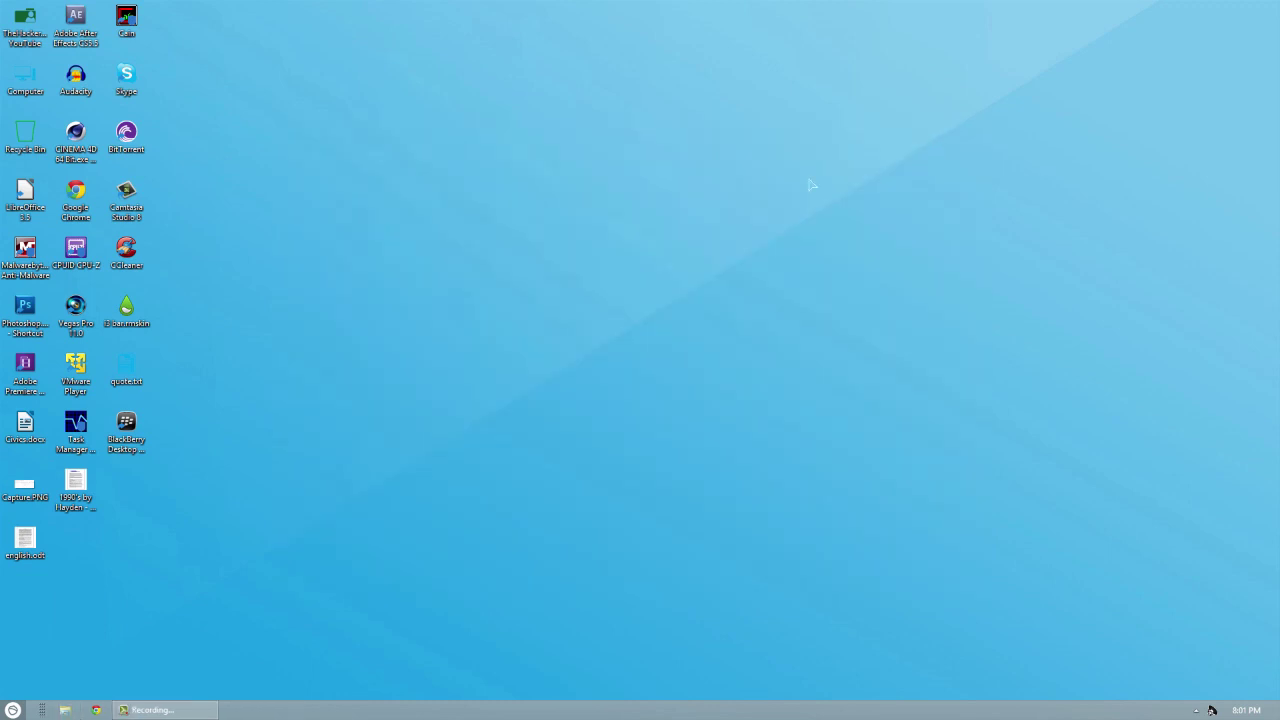
pyautogui.press('super')
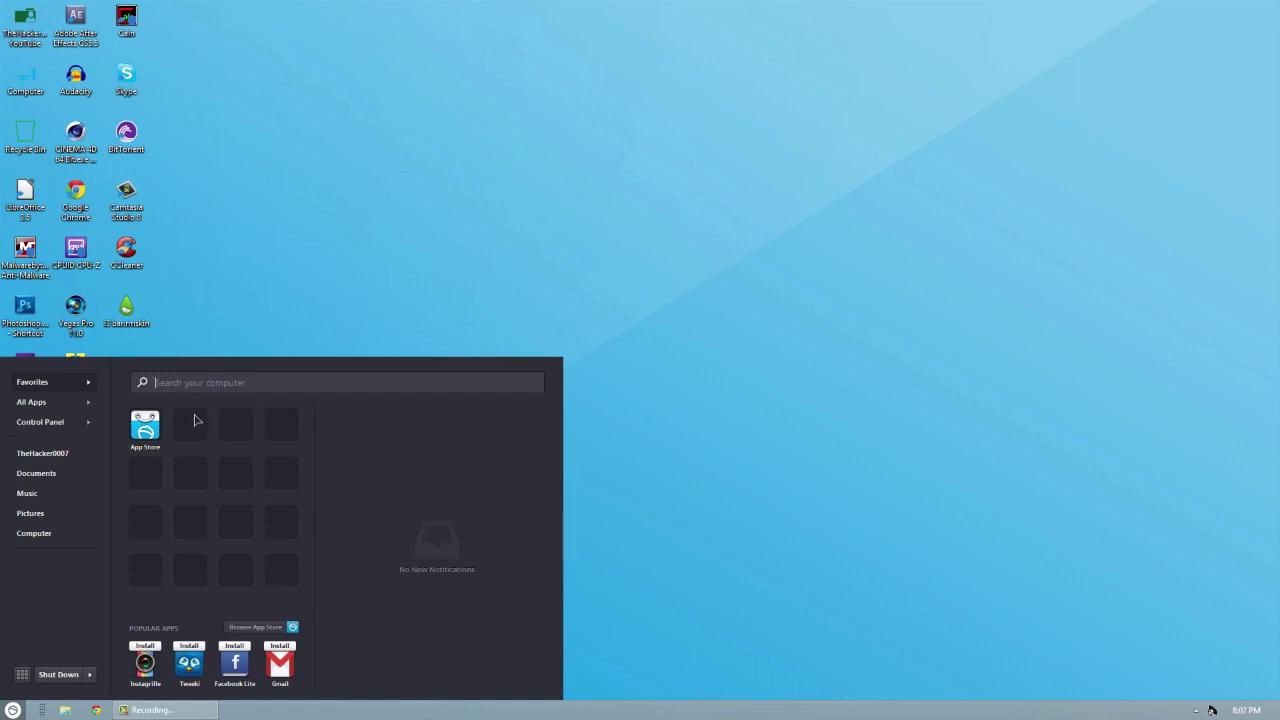
# Step: Open the Pokki App Store, scroll the Featured apps, then dismiss the start menu to reveal the store
pyautogui.click(145, 426)
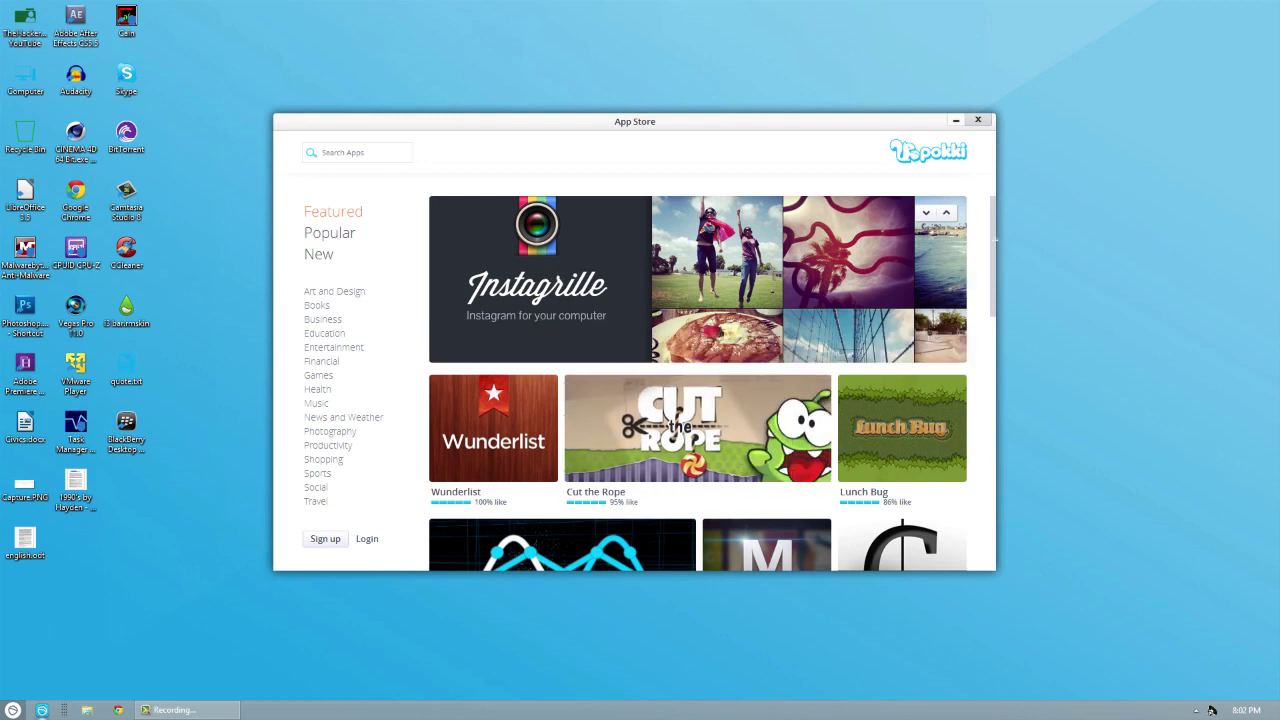
pyautogui.scroll(-3, 995, 248)
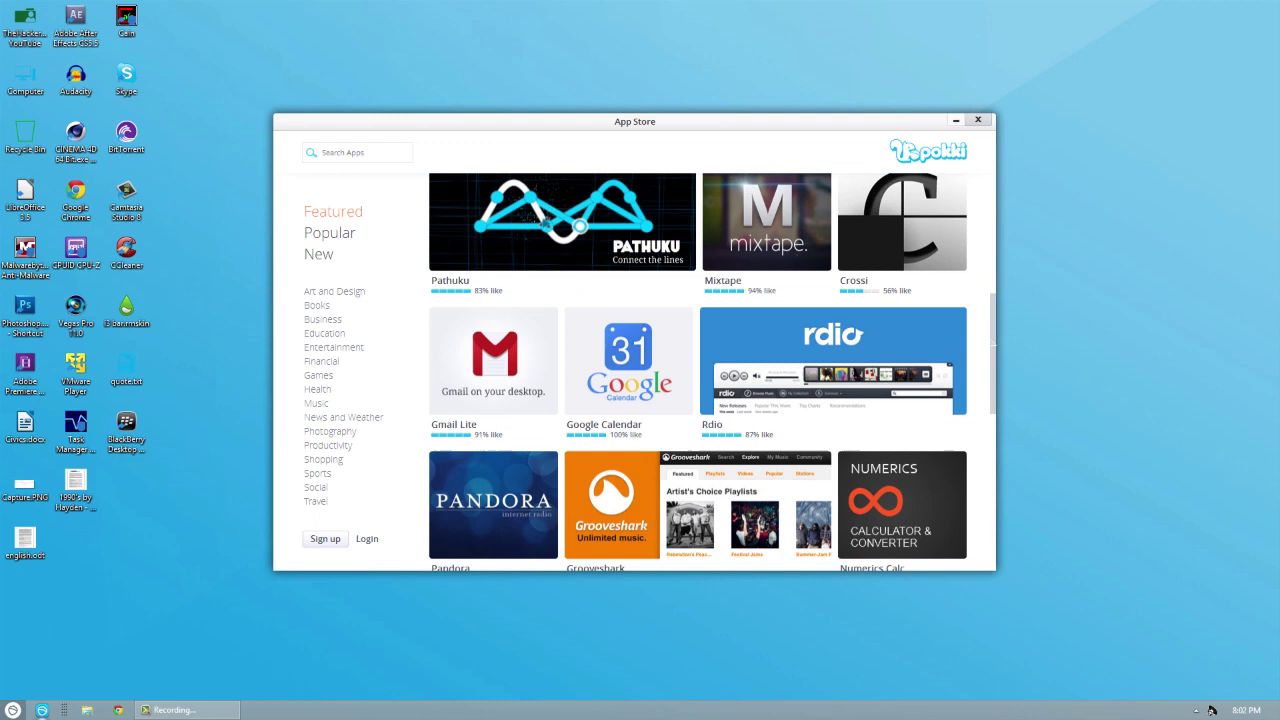
pyautogui.scroll(-6, 698, 372)
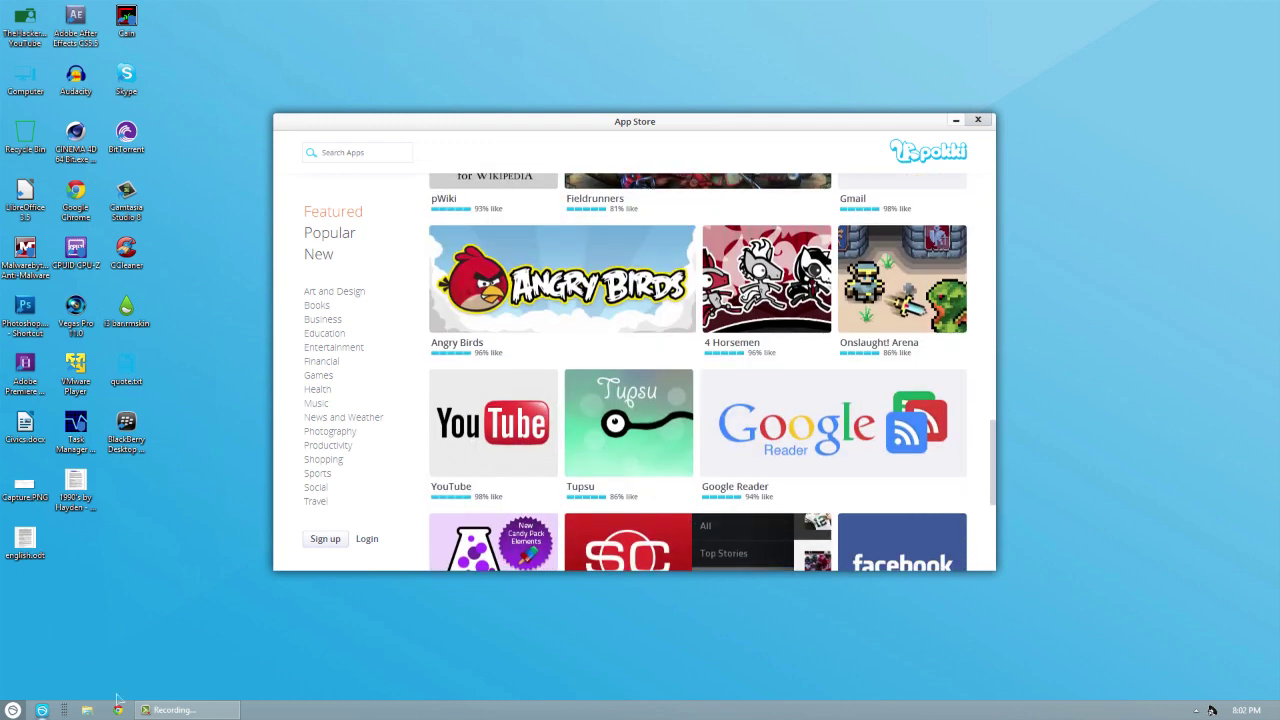
pyautogui.press('super')
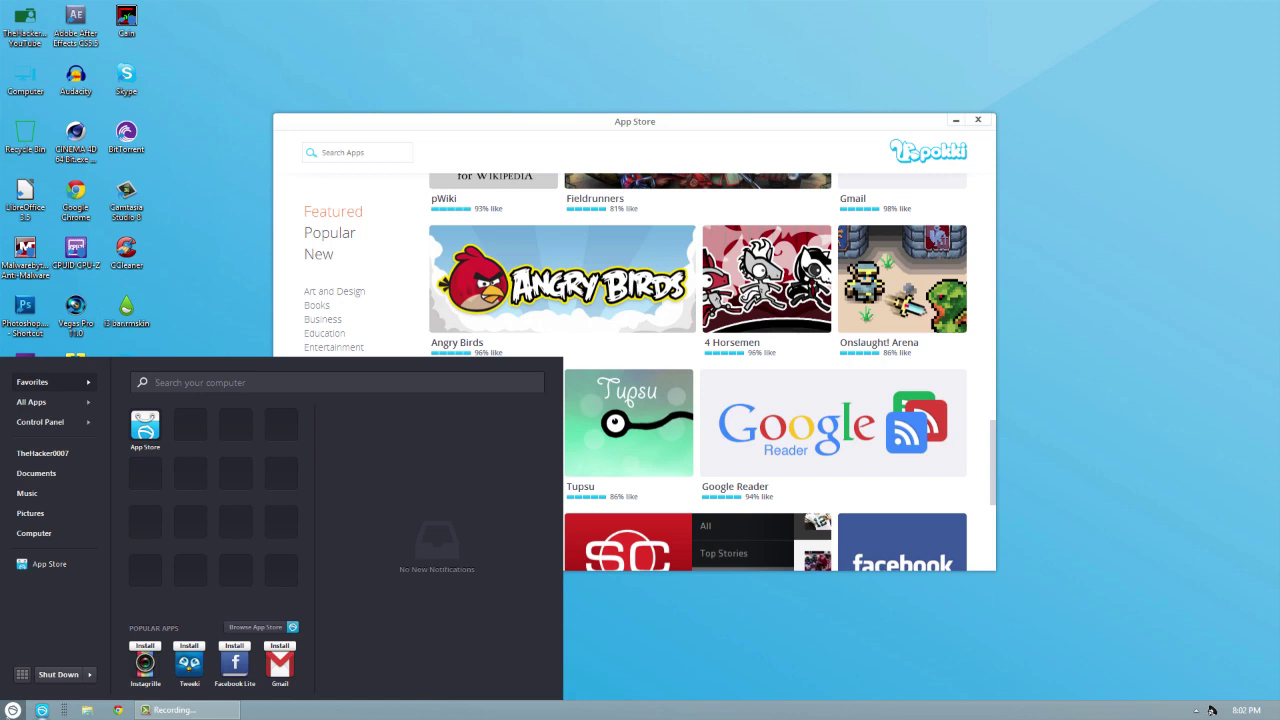
pyautogui.press('super')
pyautogui.press('super')
pyautogui.click(727, 661)
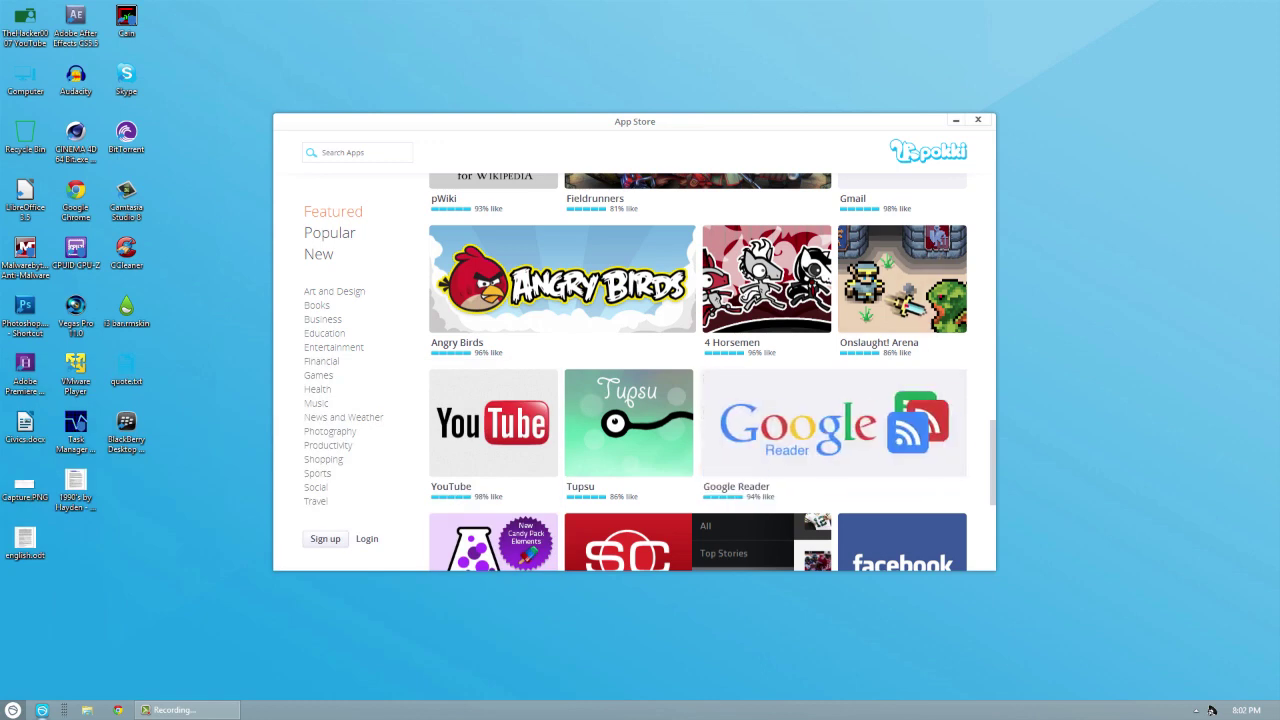
# Step: Install the YouTube app from its App Store detail page, then close the store window
pyautogui.click(528, 437)
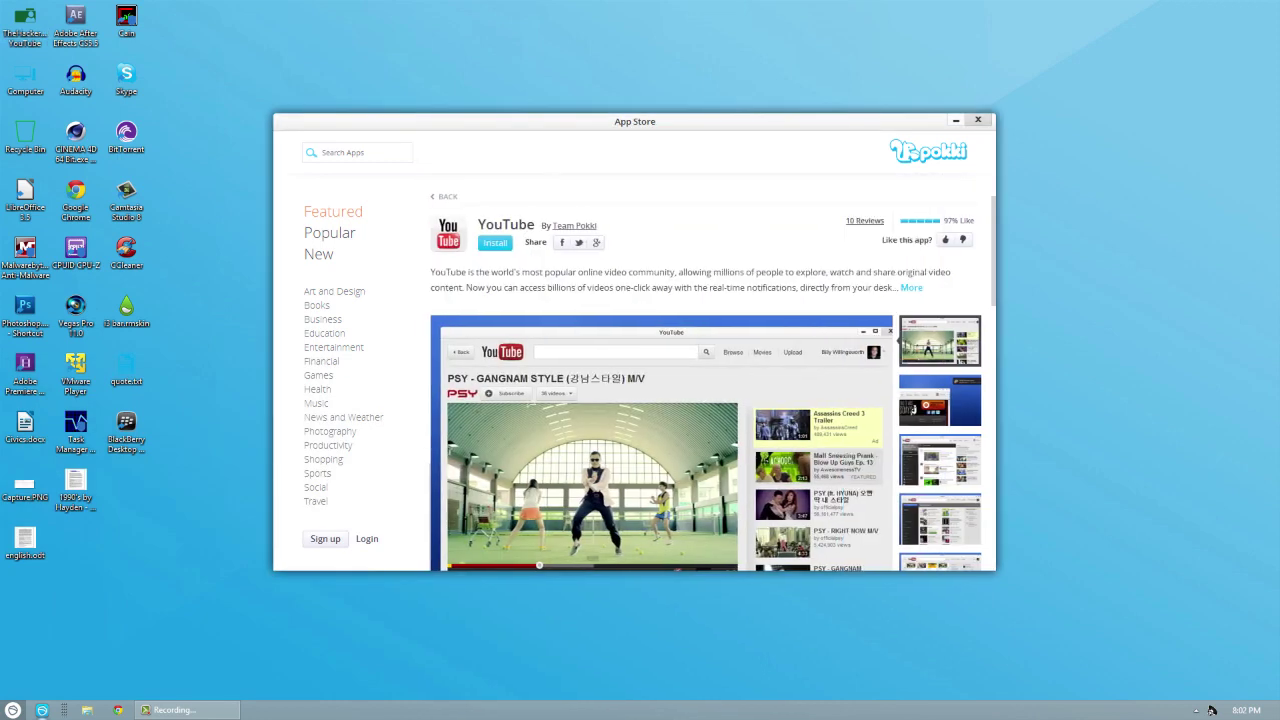
pyautogui.click(493, 243)
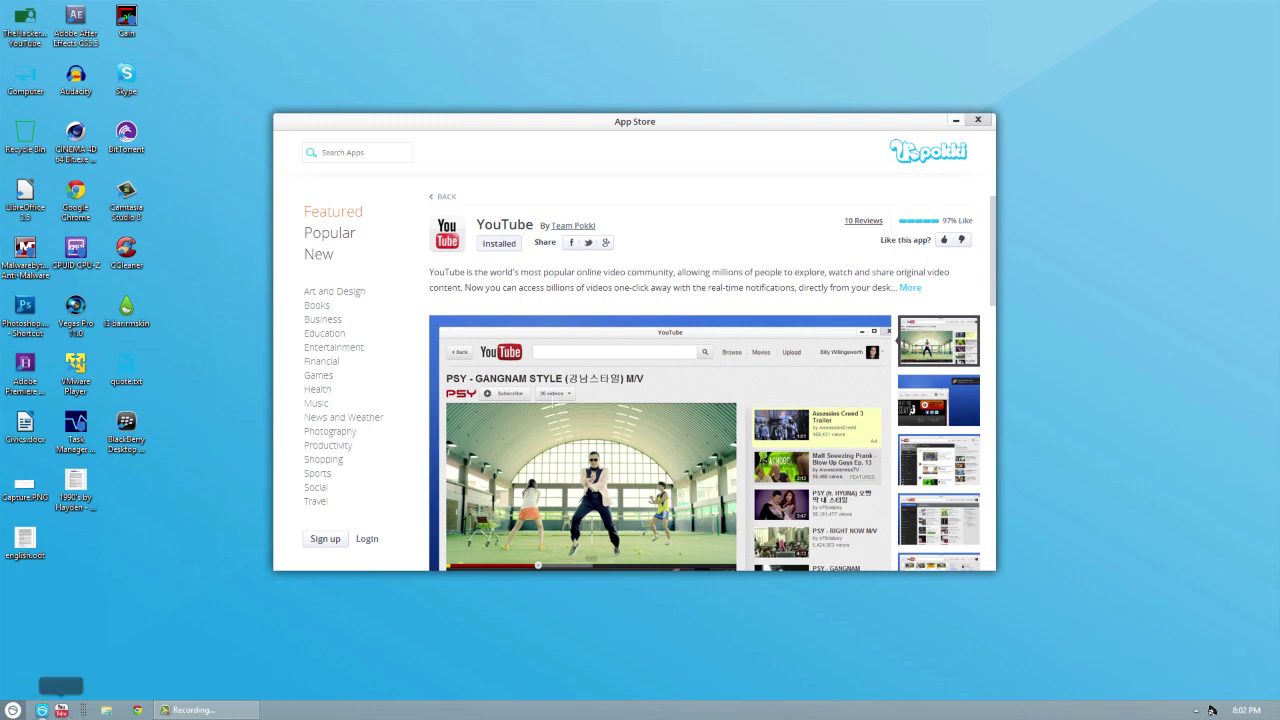
pyautogui.click(982, 122)
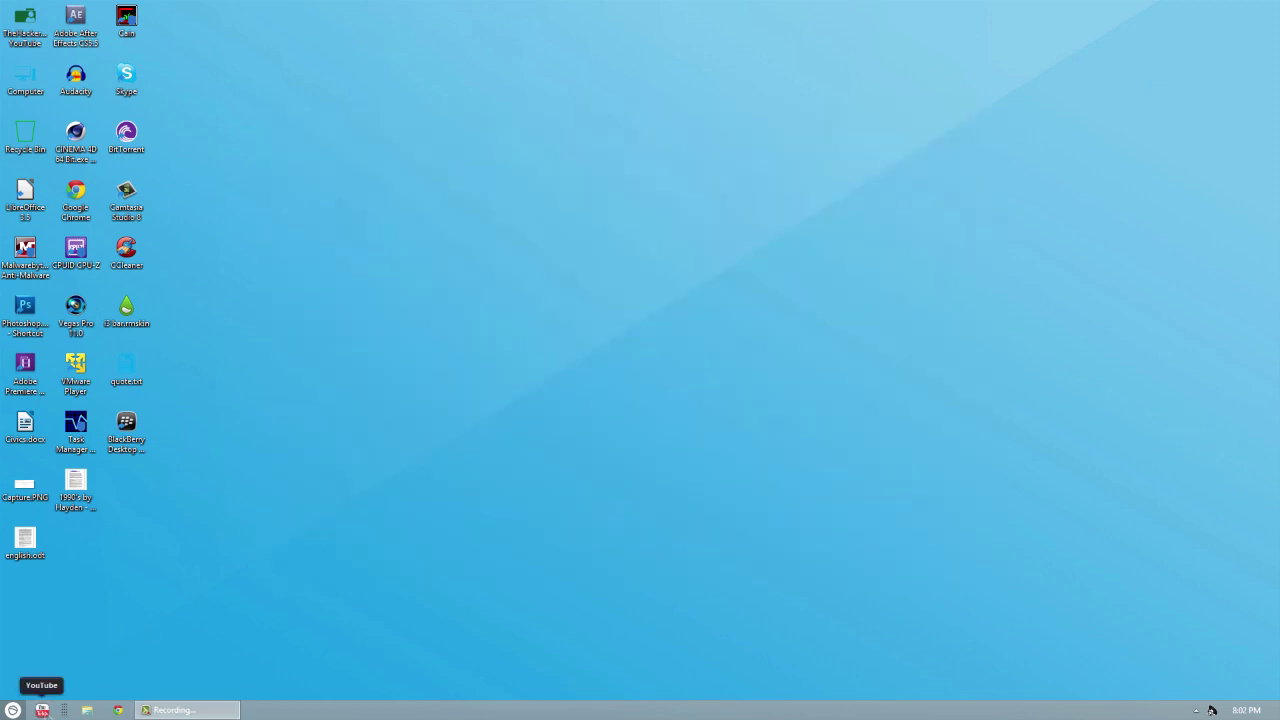
# Step: Install Adobe Flash Player 11.4, accepting its license, when the YouTube app requests it
pyautogui.click(42, 710)
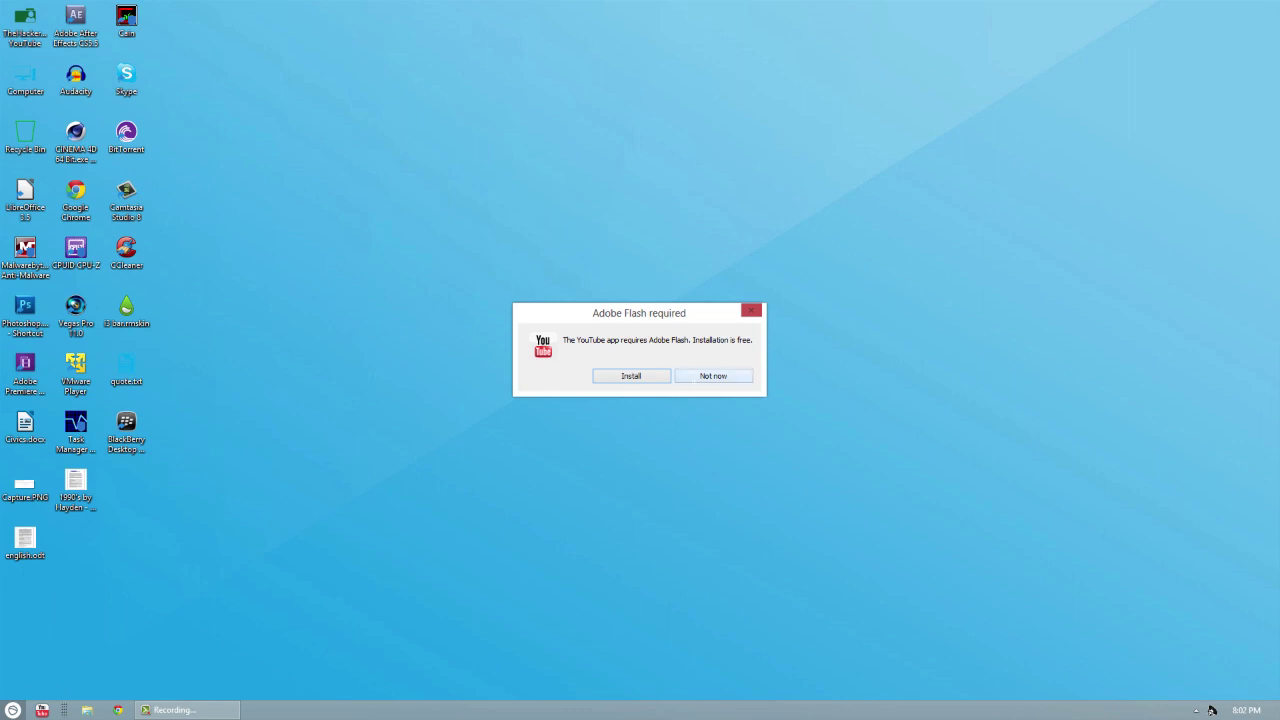
pyautogui.click(697, 378)
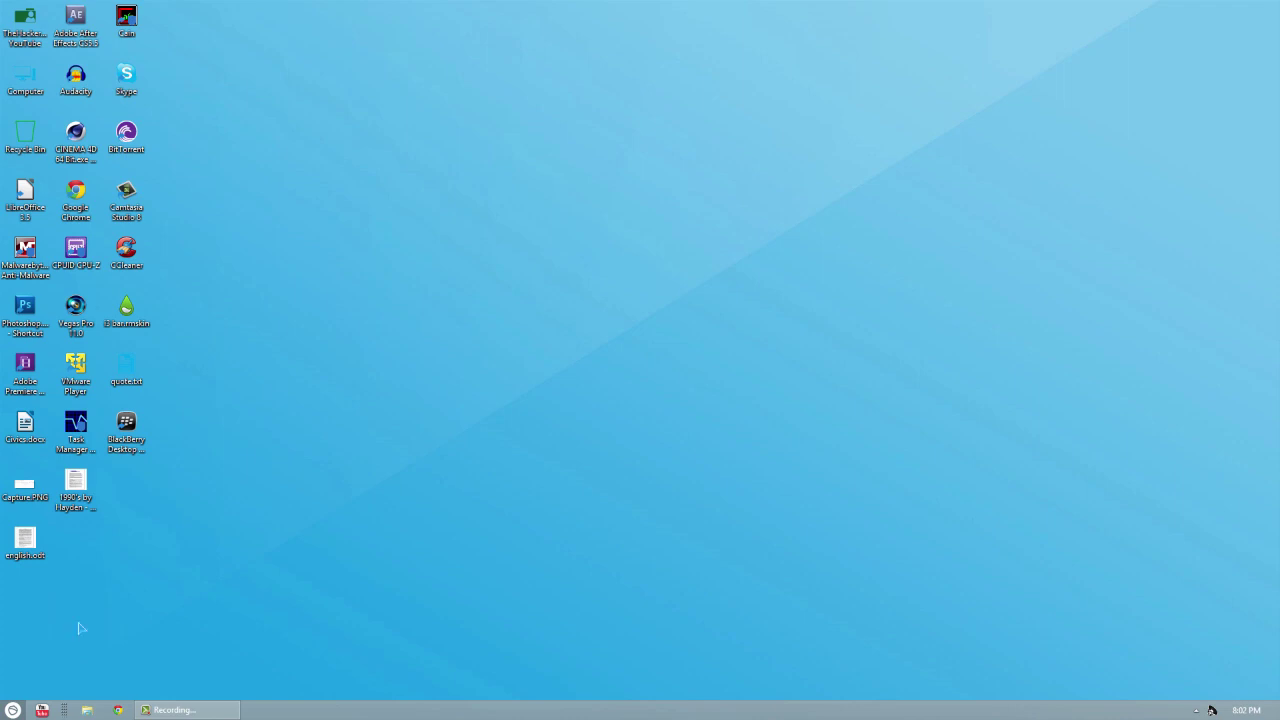
pyautogui.click(42, 710)
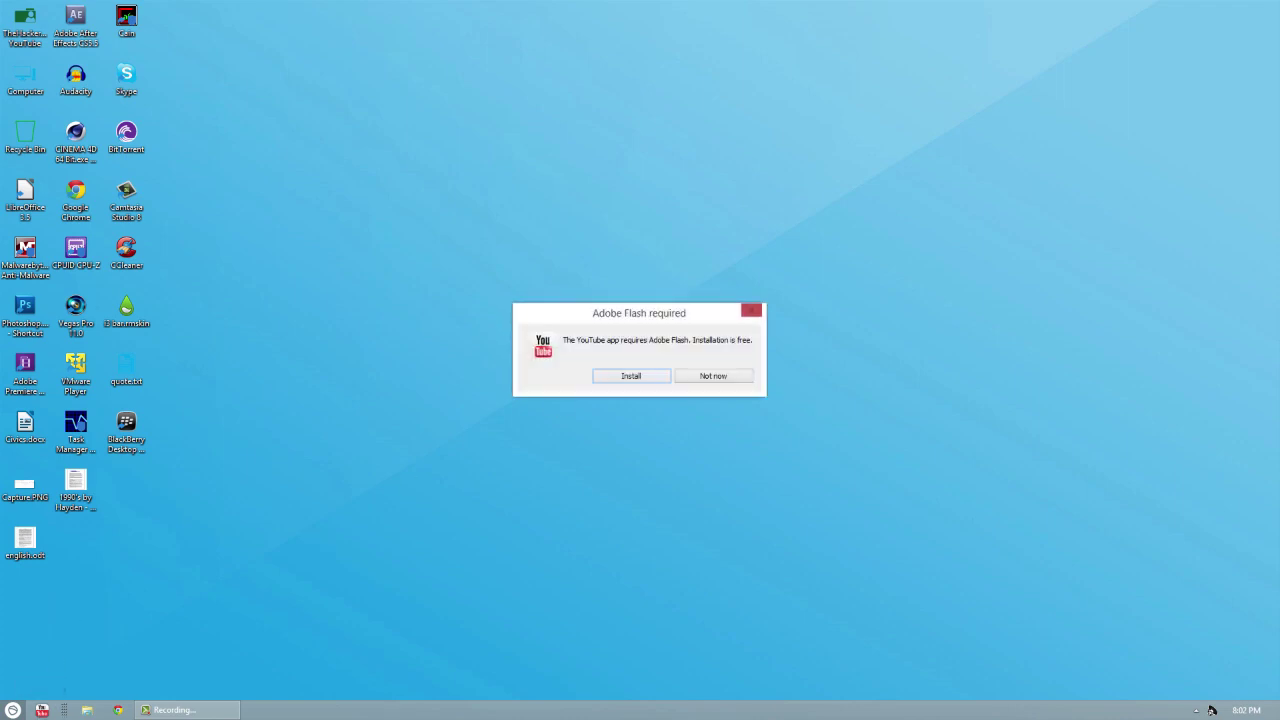
pyautogui.press('Return')
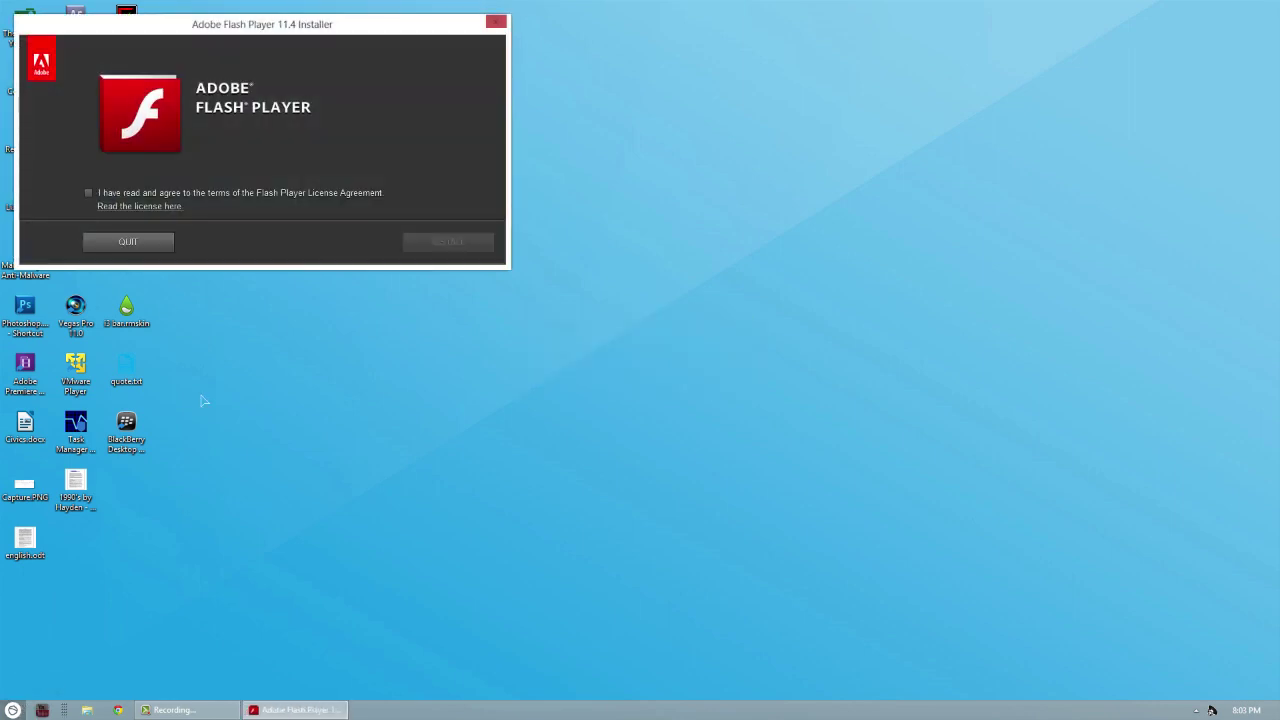
pyautogui.click(258, 196)
pyautogui.click(425, 244)
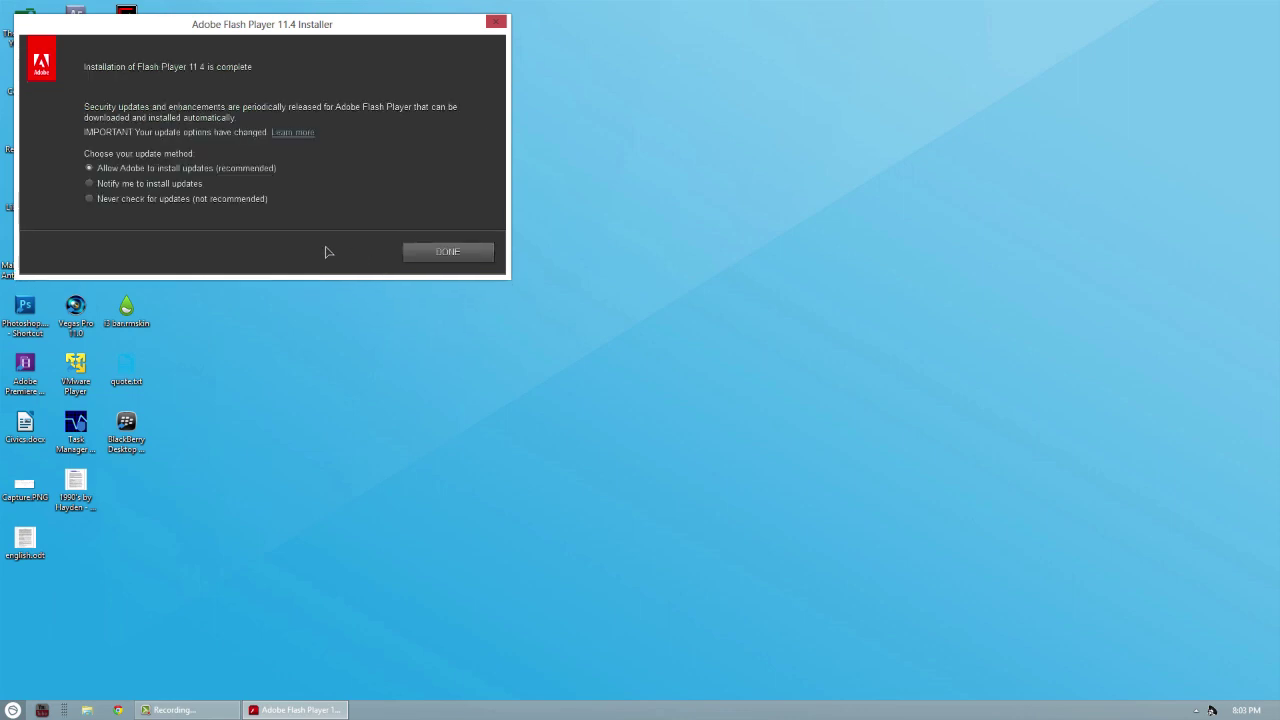
pyautogui.click(418, 253)
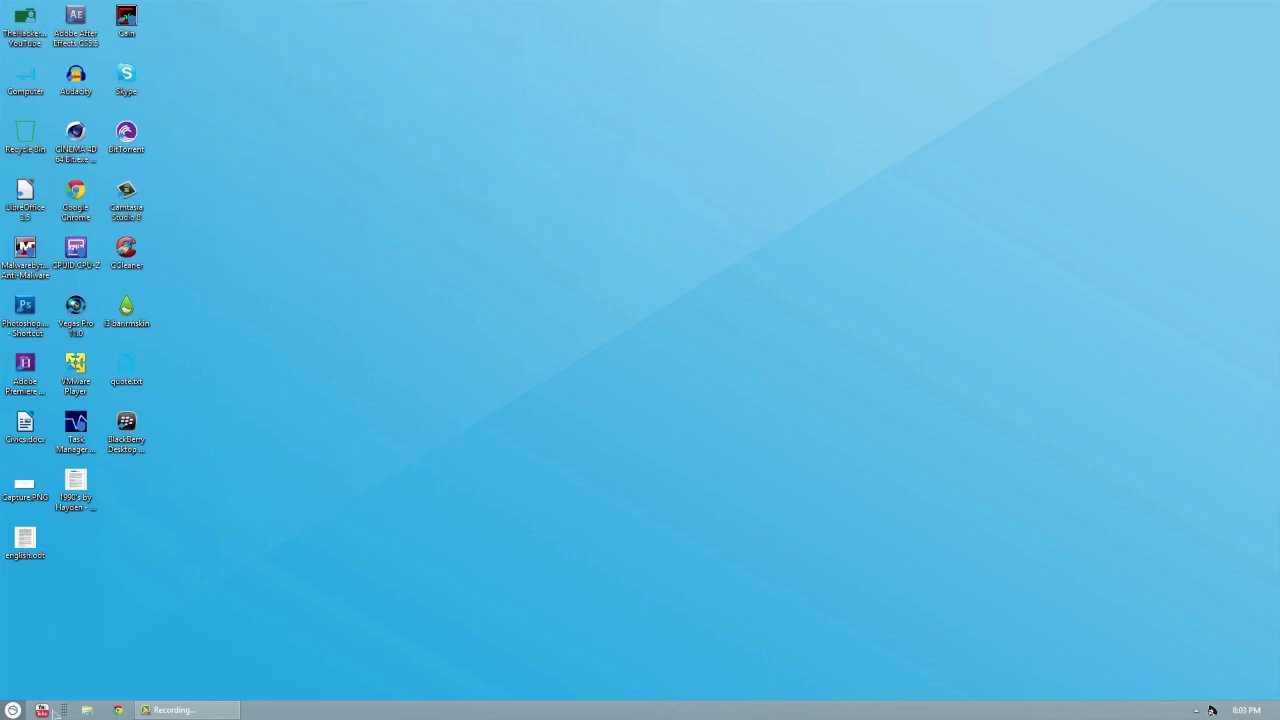
# Step: Launch YouTube to confirm it loads, close it, and reopen the Pokki start menu
pyautogui.click(42, 711)
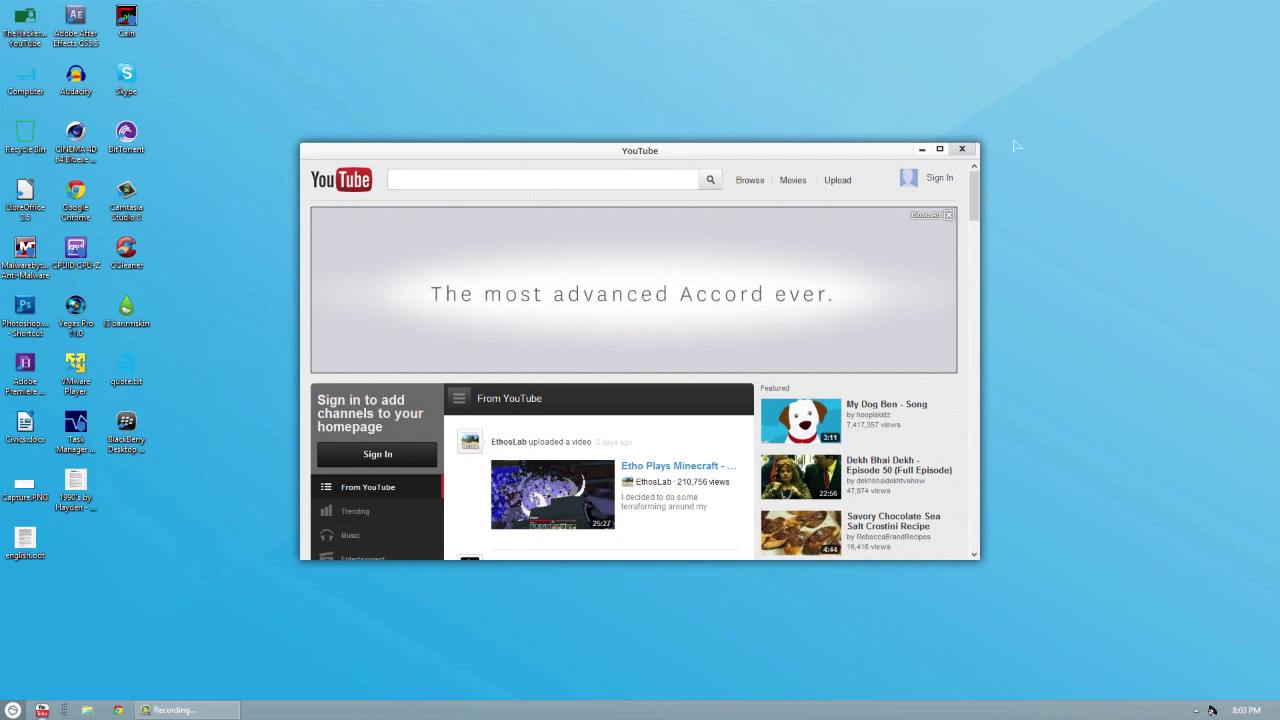
pyautogui.click(961, 149)
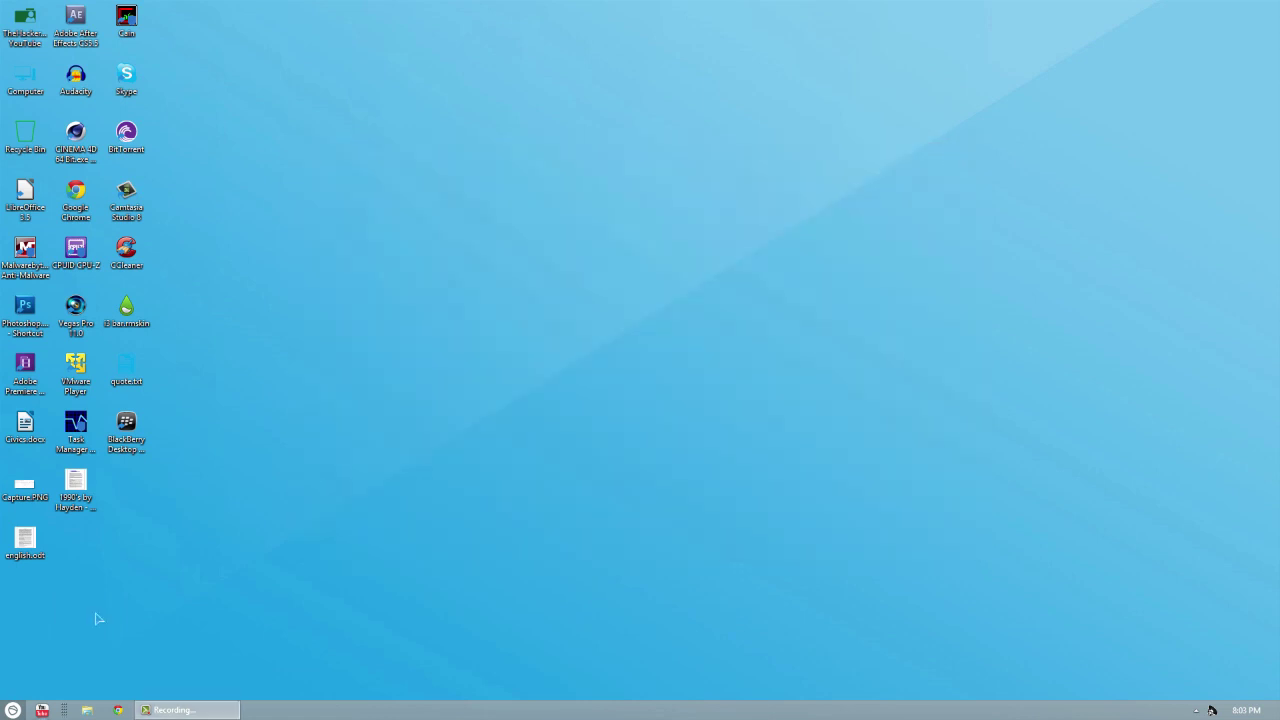
pyautogui.click(12, 710)
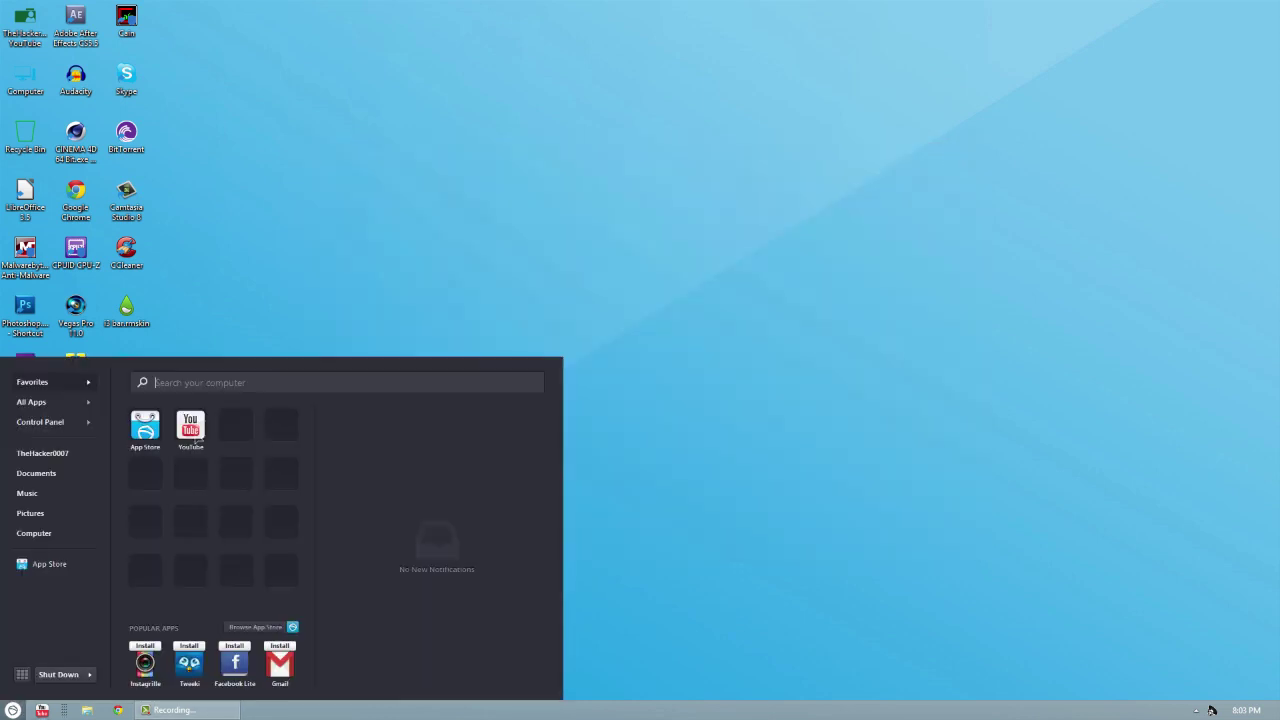
# Step: Star Action Center in the All Apps Control Panel list, check it under Favorites, then close the menu
pyautogui.click(40, 402)
pyautogui.scroll(-20, 252, 460)
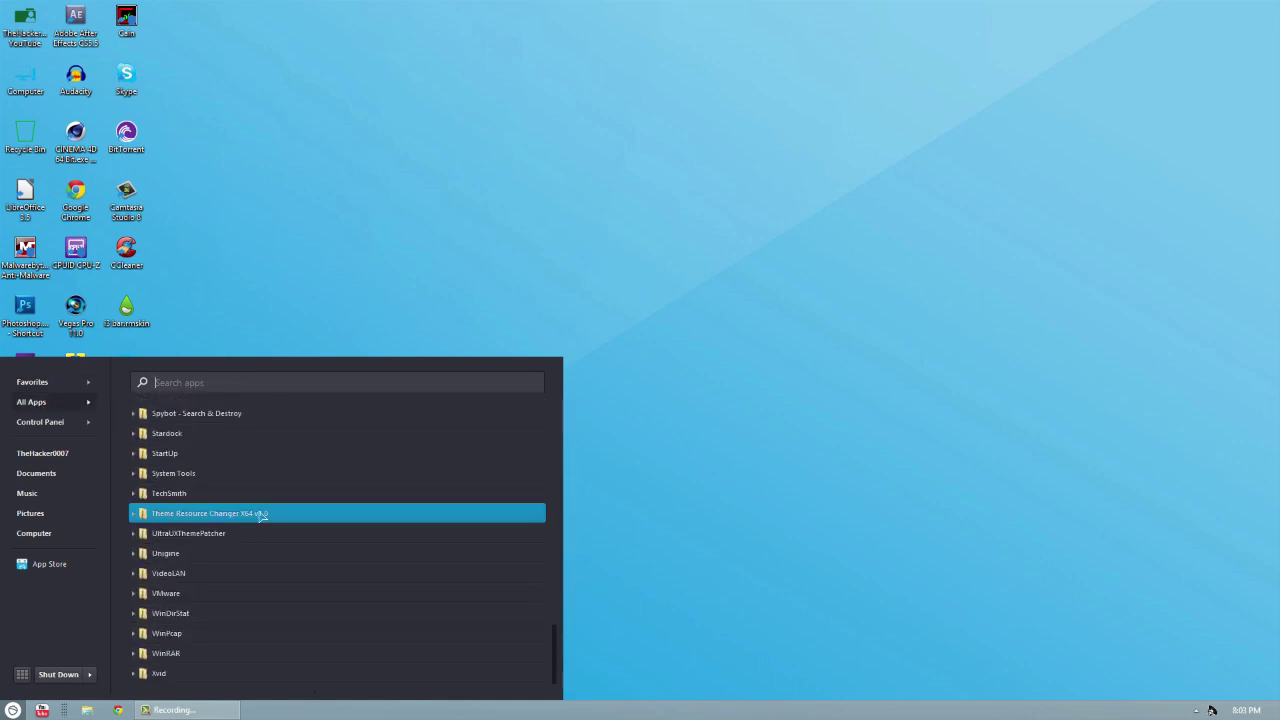
pyautogui.scroll(20, 260, 514)
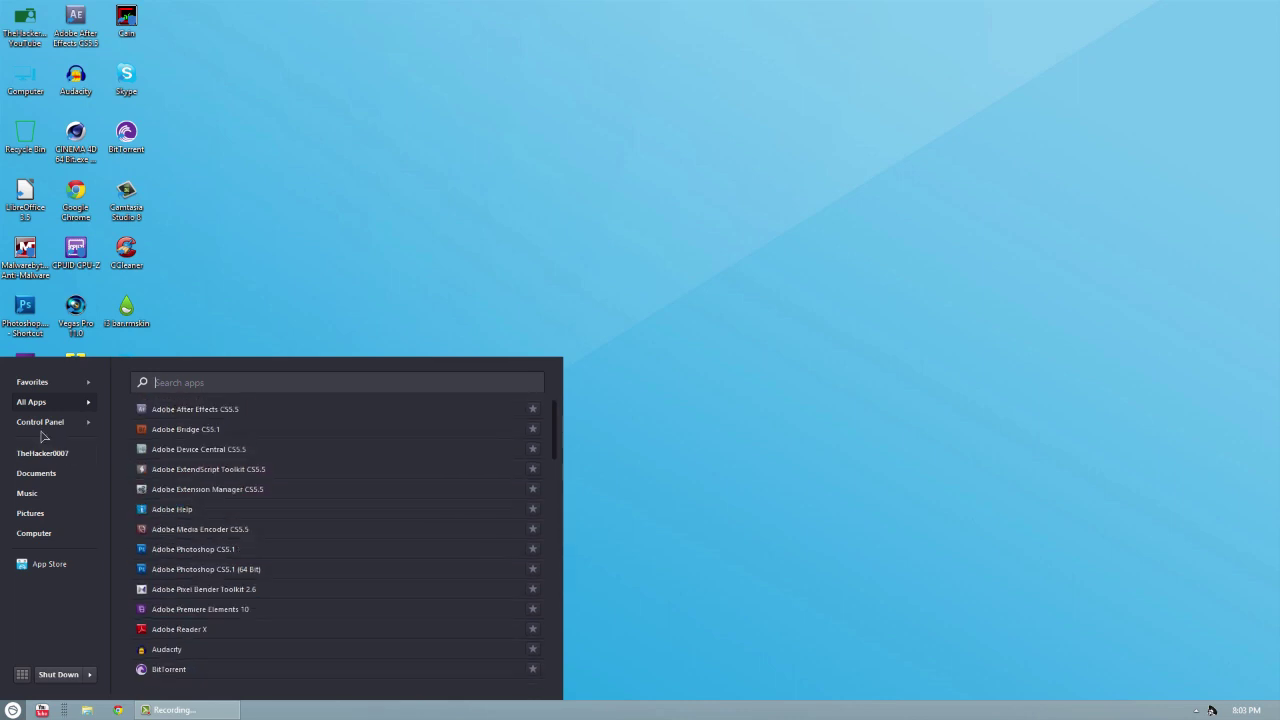
pyautogui.click(48, 422)
pyautogui.scroll(-7, 391, 466)
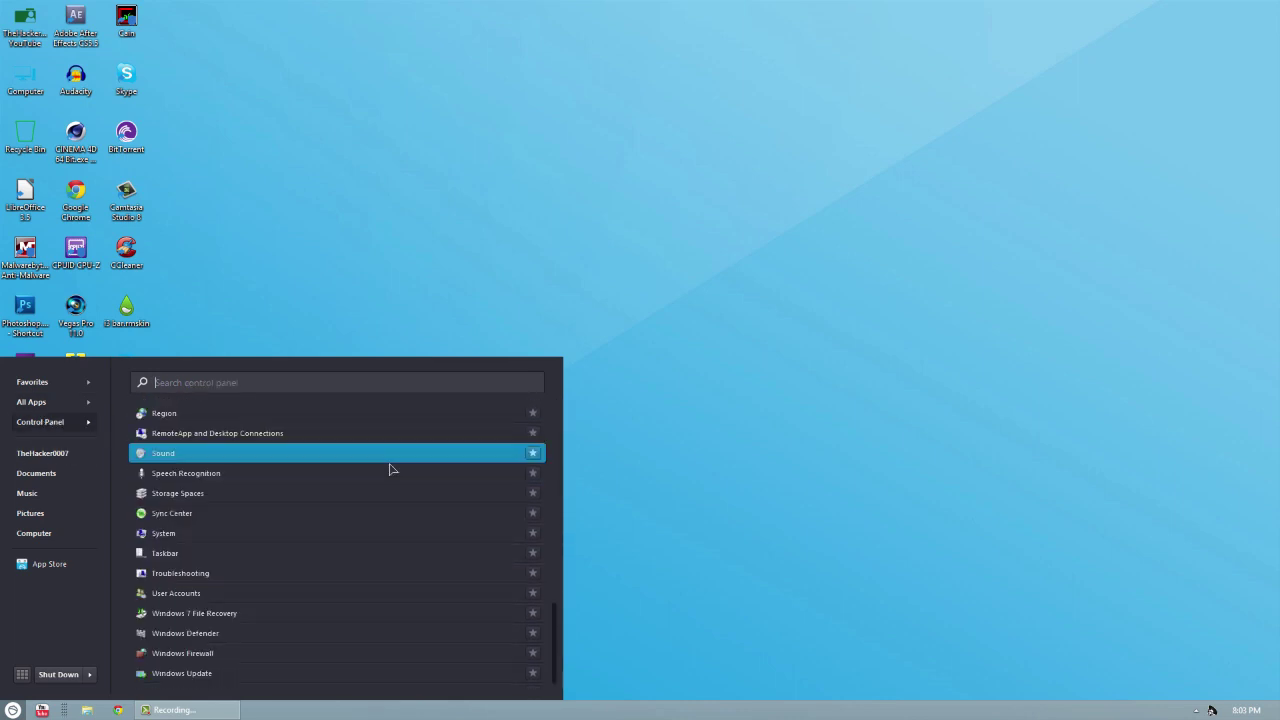
pyautogui.scroll(8, 391, 466)
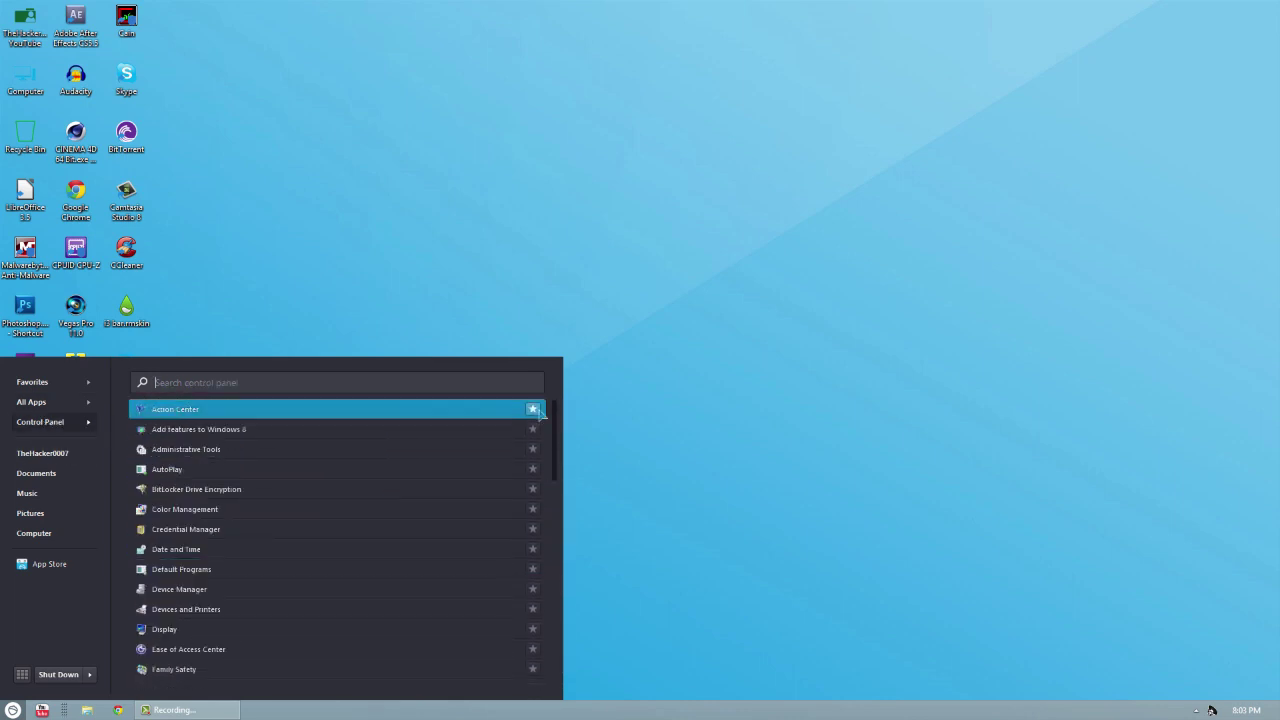
pyautogui.click(533, 410)
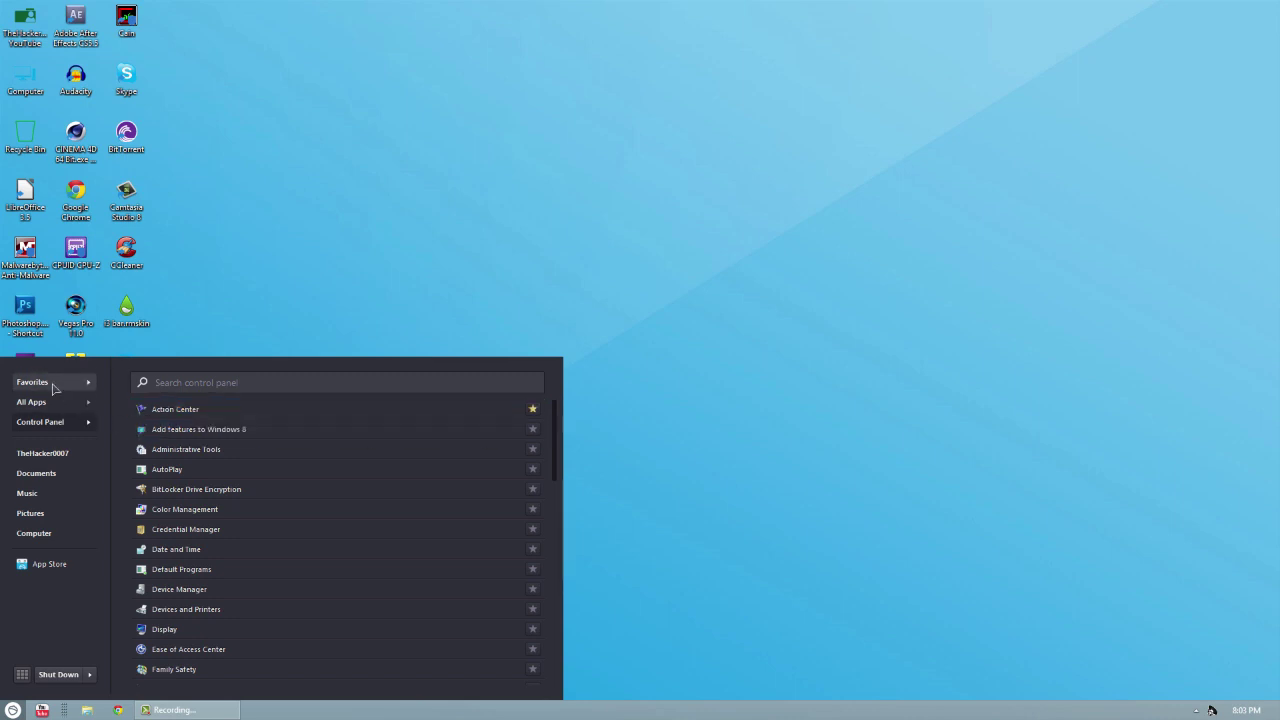
pyautogui.click(51, 383)
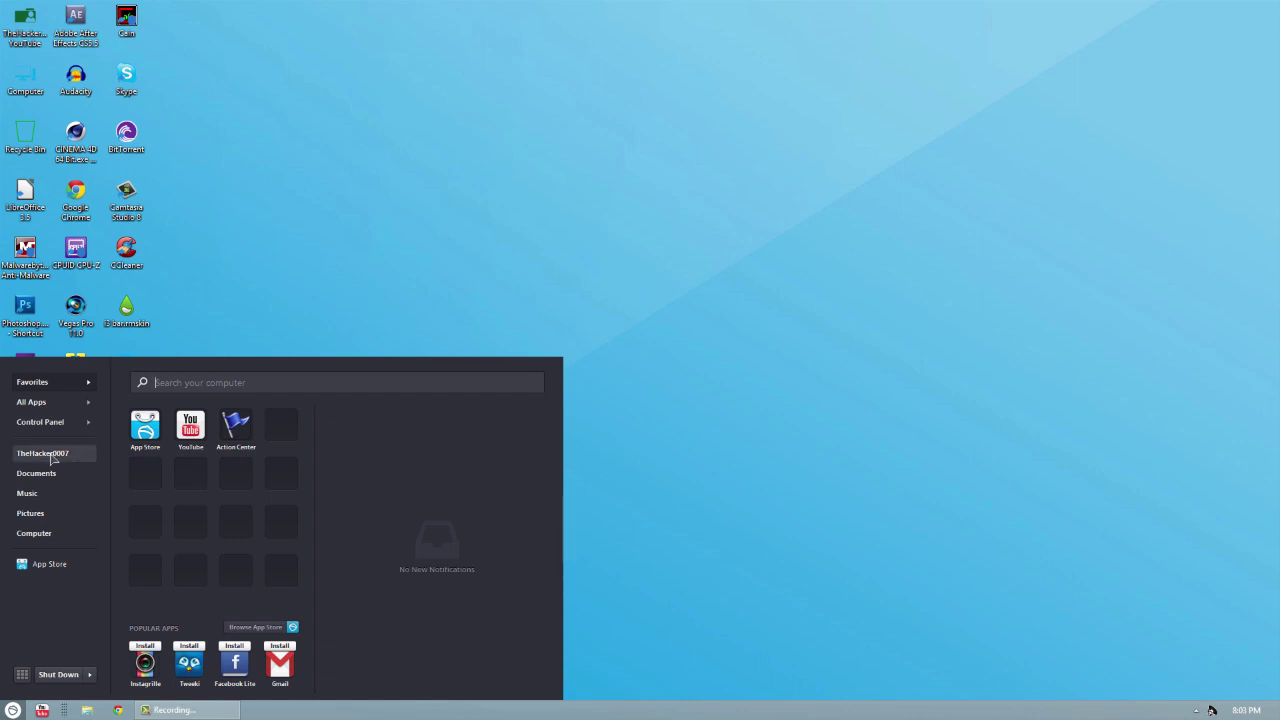
pyautogui.click(540, 233)
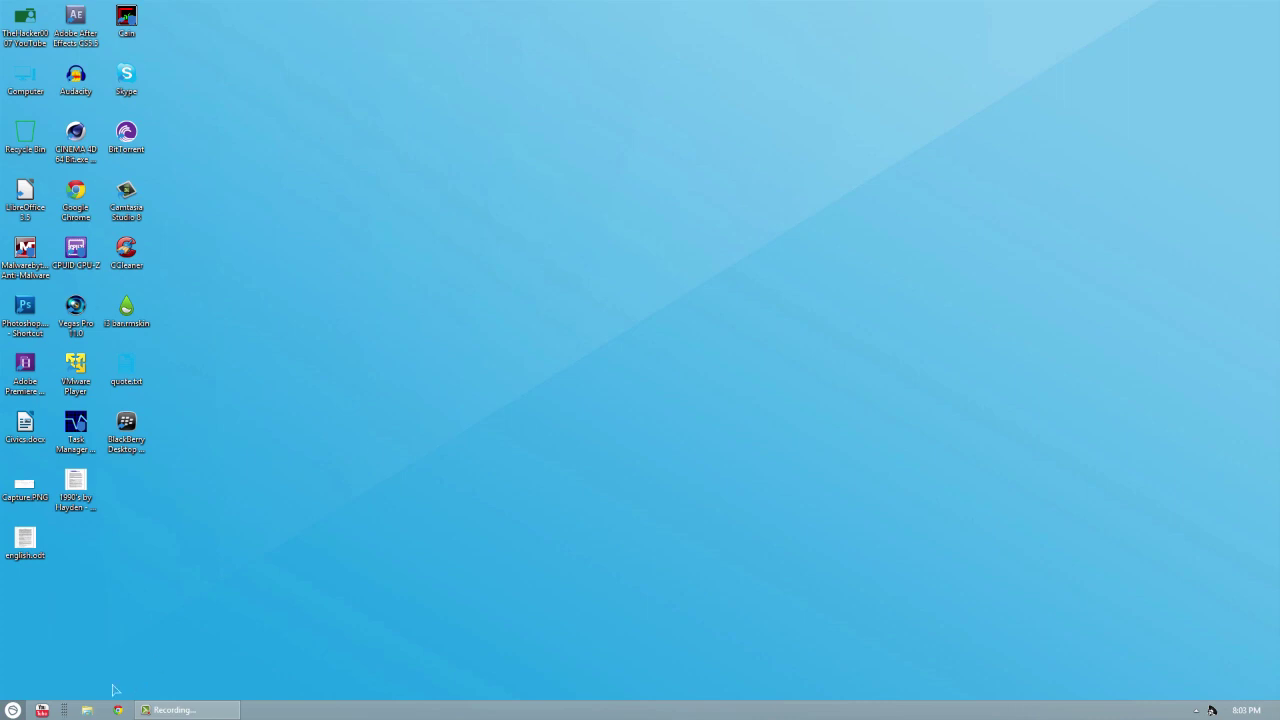
pyautogui.click(12, 710)
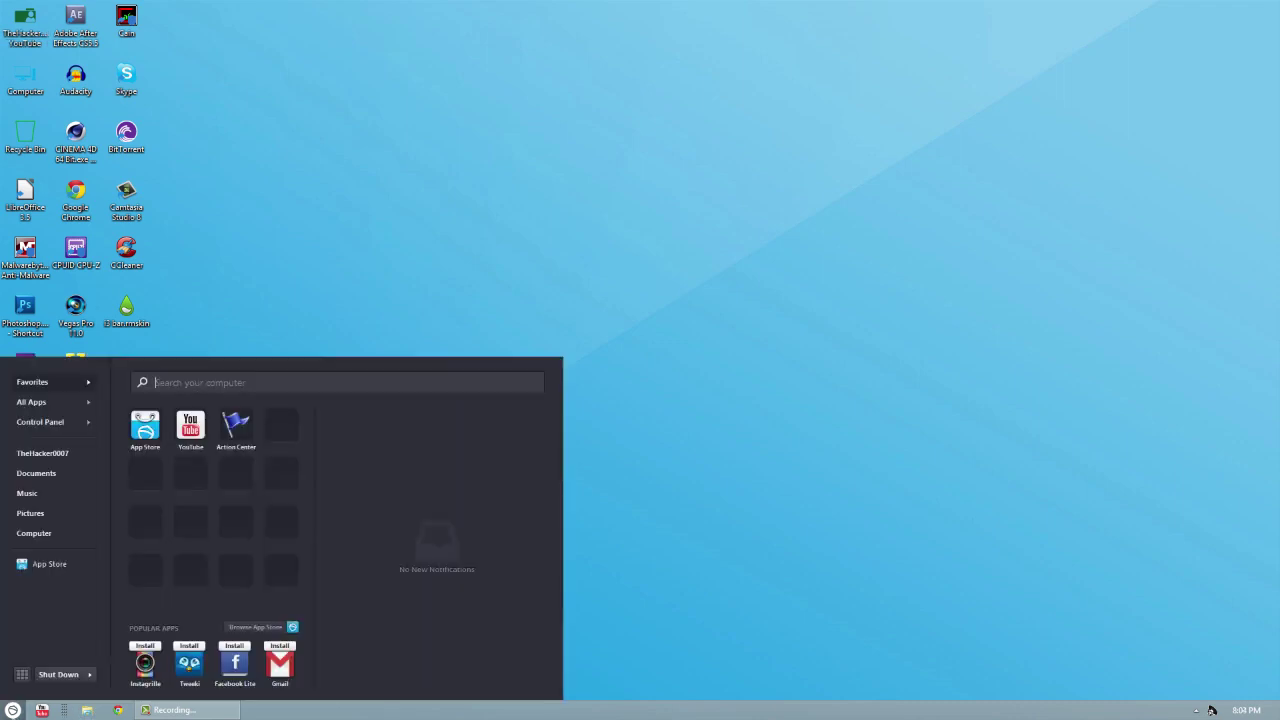
pyautogui.press('super+e')
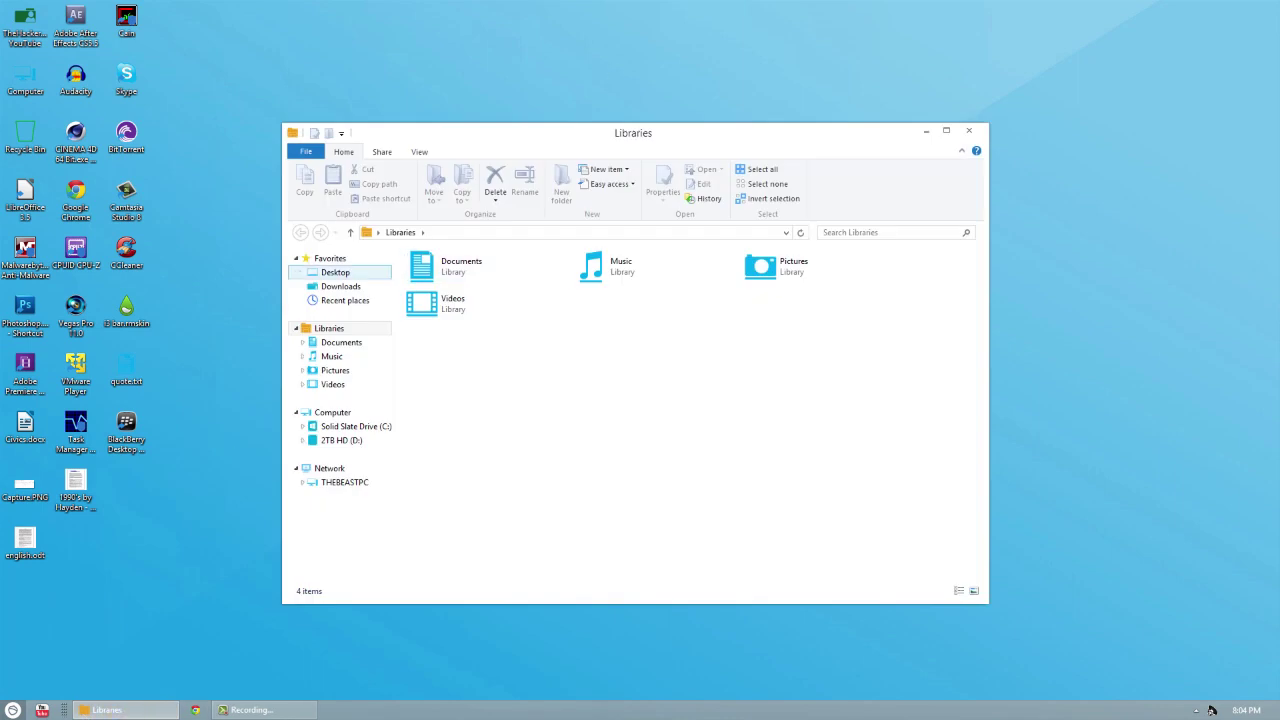
pyautogui.click(345, 343)
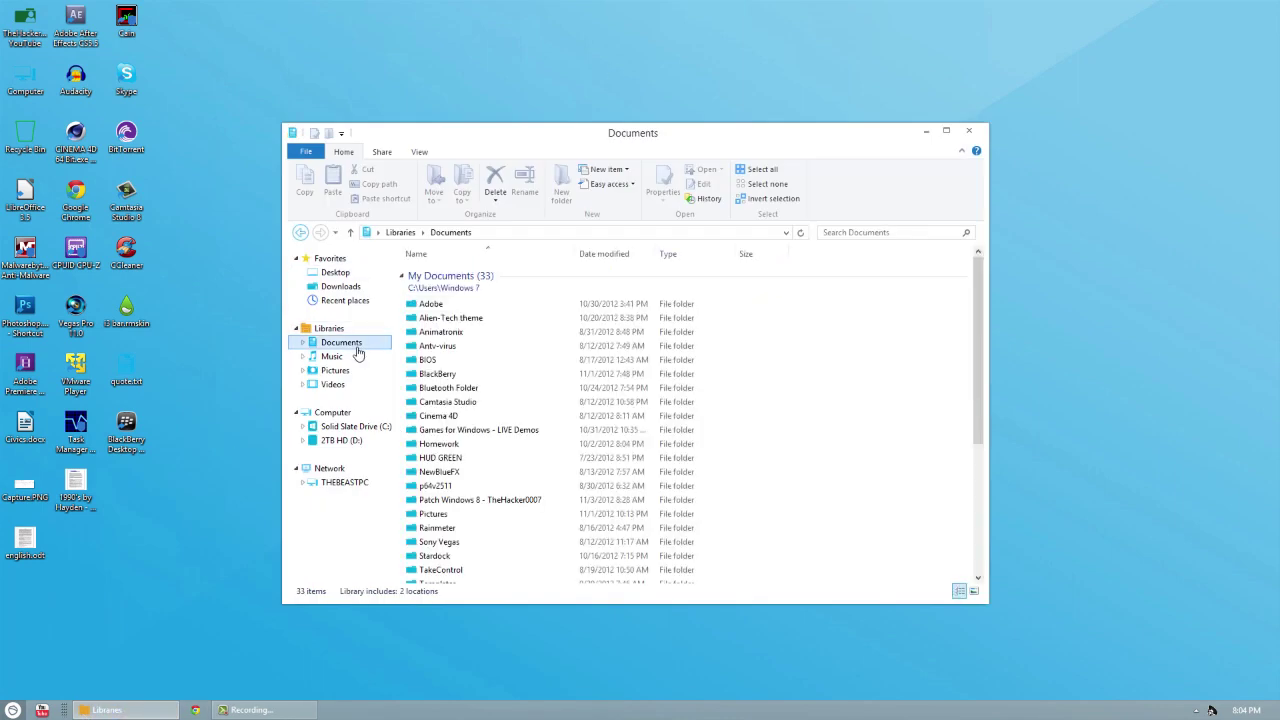
pyautogui.click(348, 413)
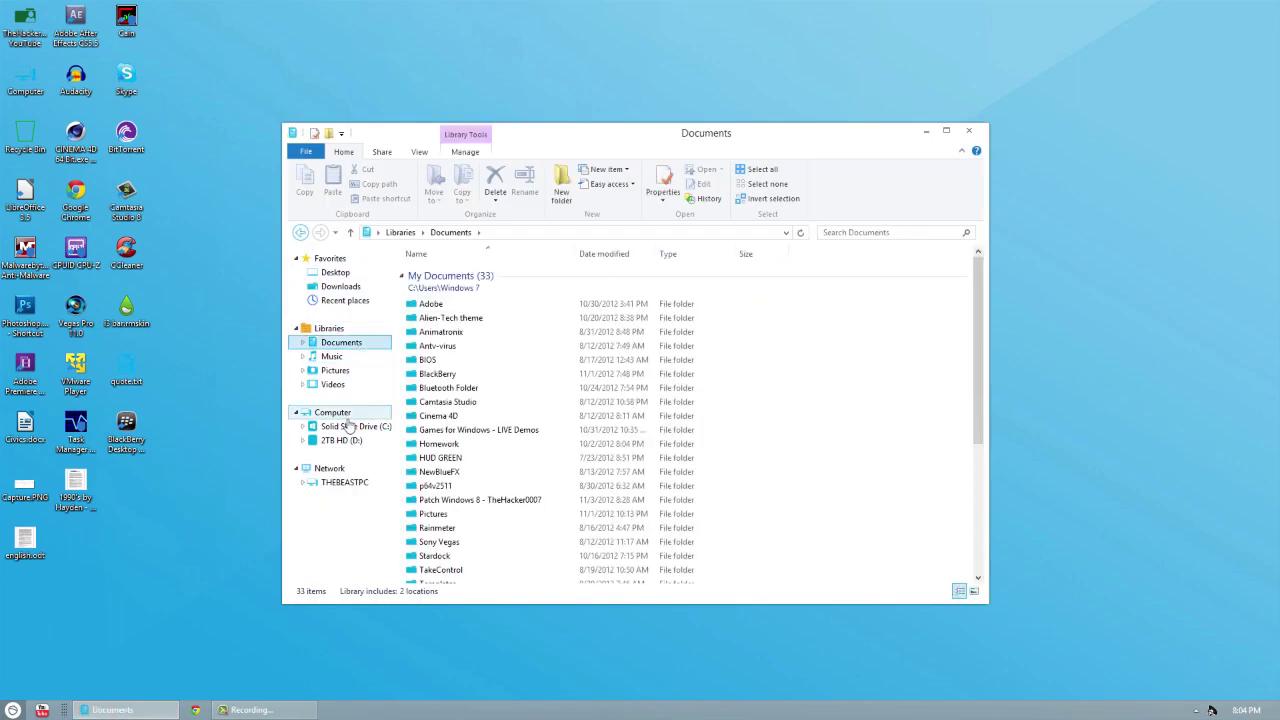
pyautogui.click(970, 132)
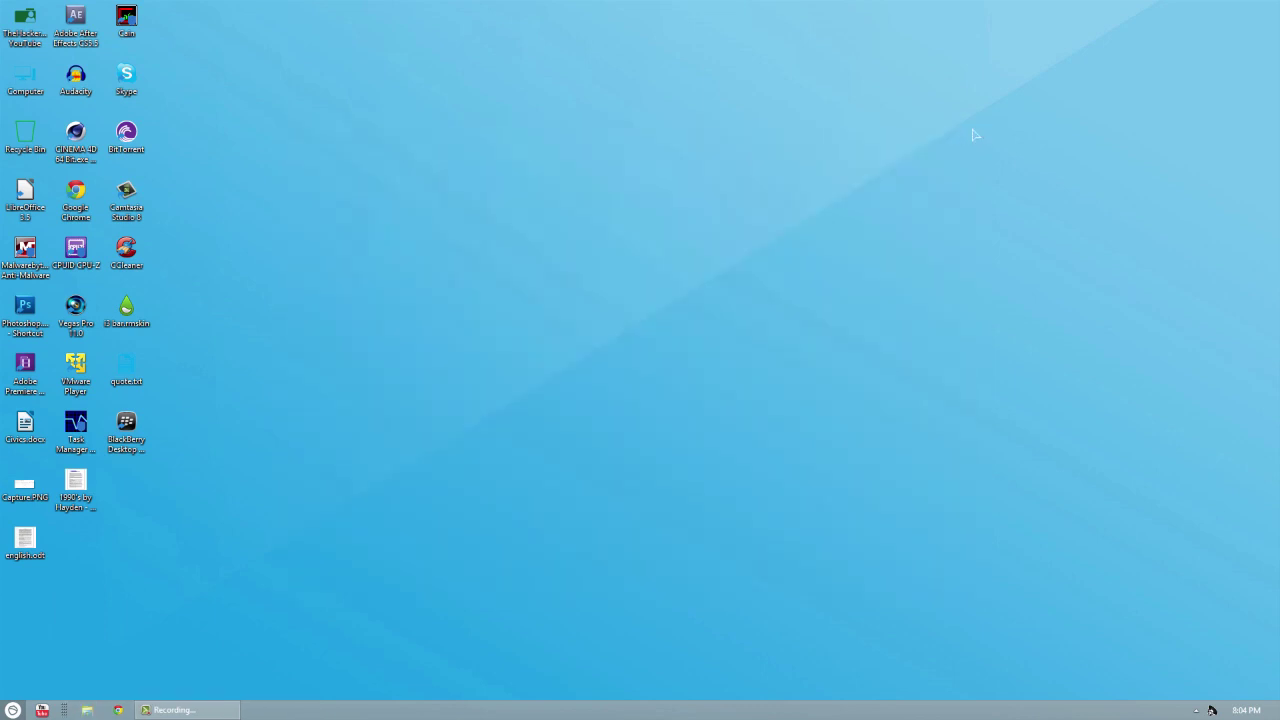
pyautogui.press('super')
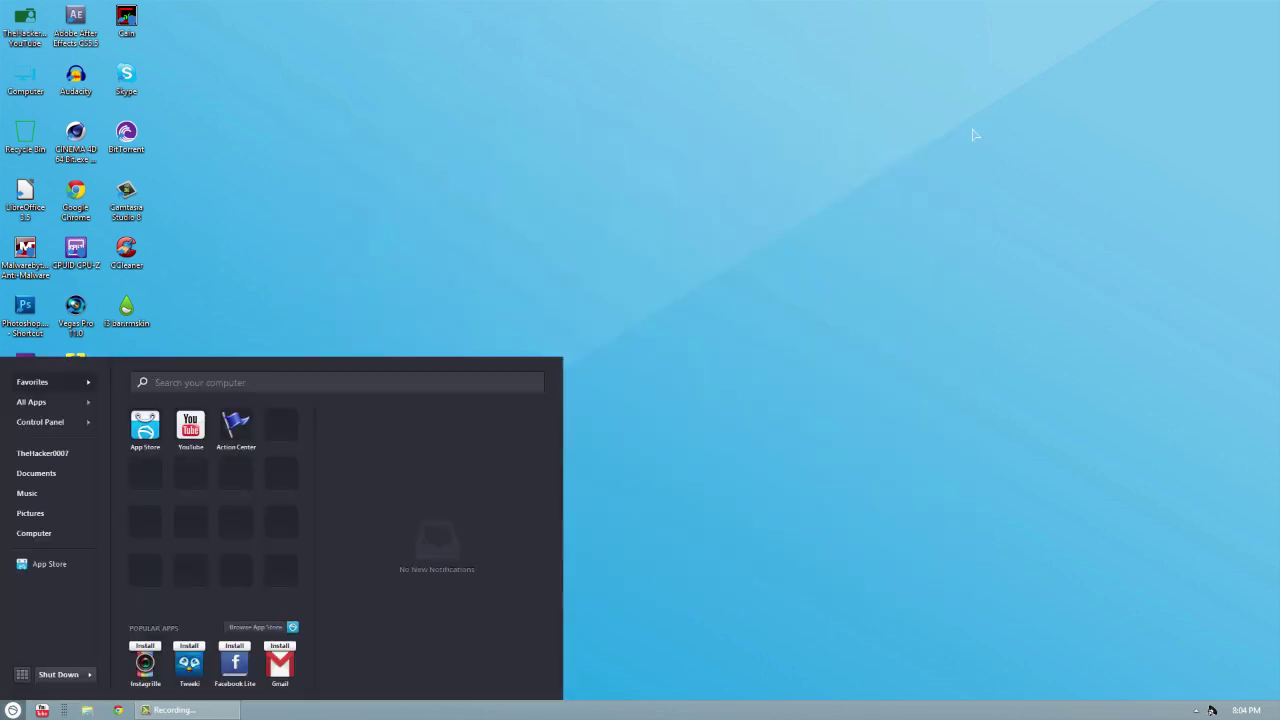
pyautogui.write('immer')
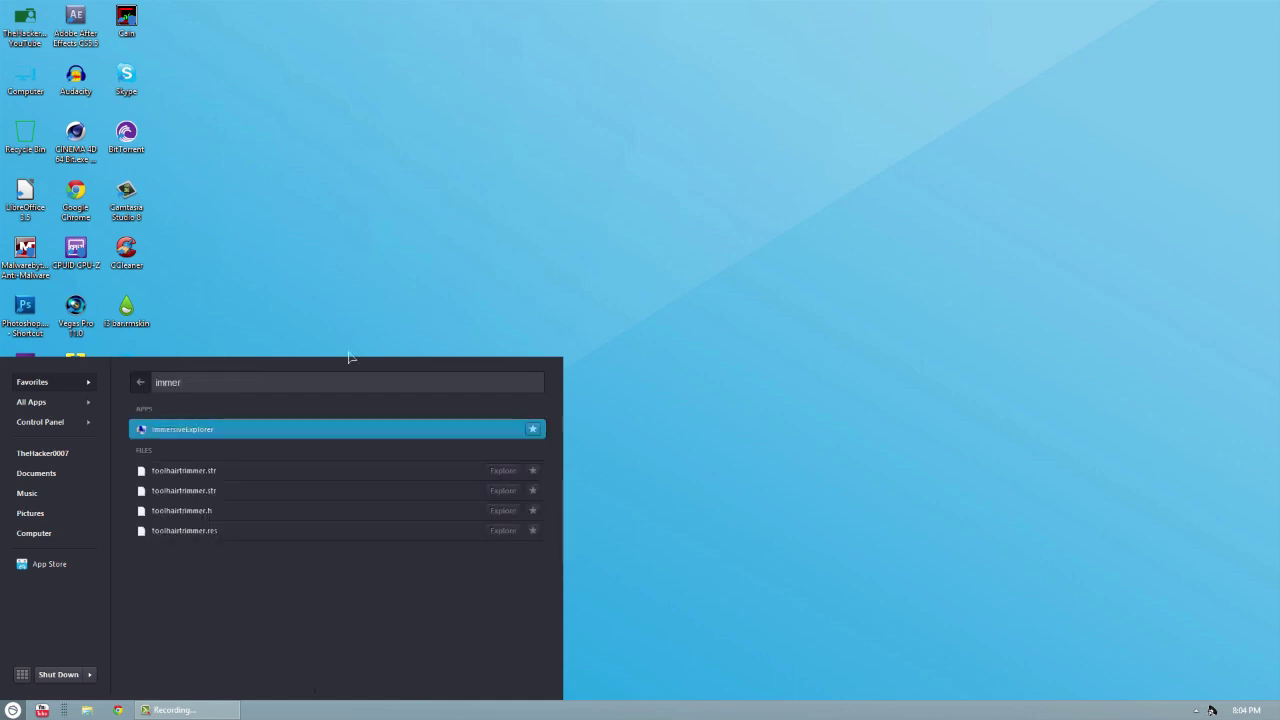
pyautogui.click(286, 432)
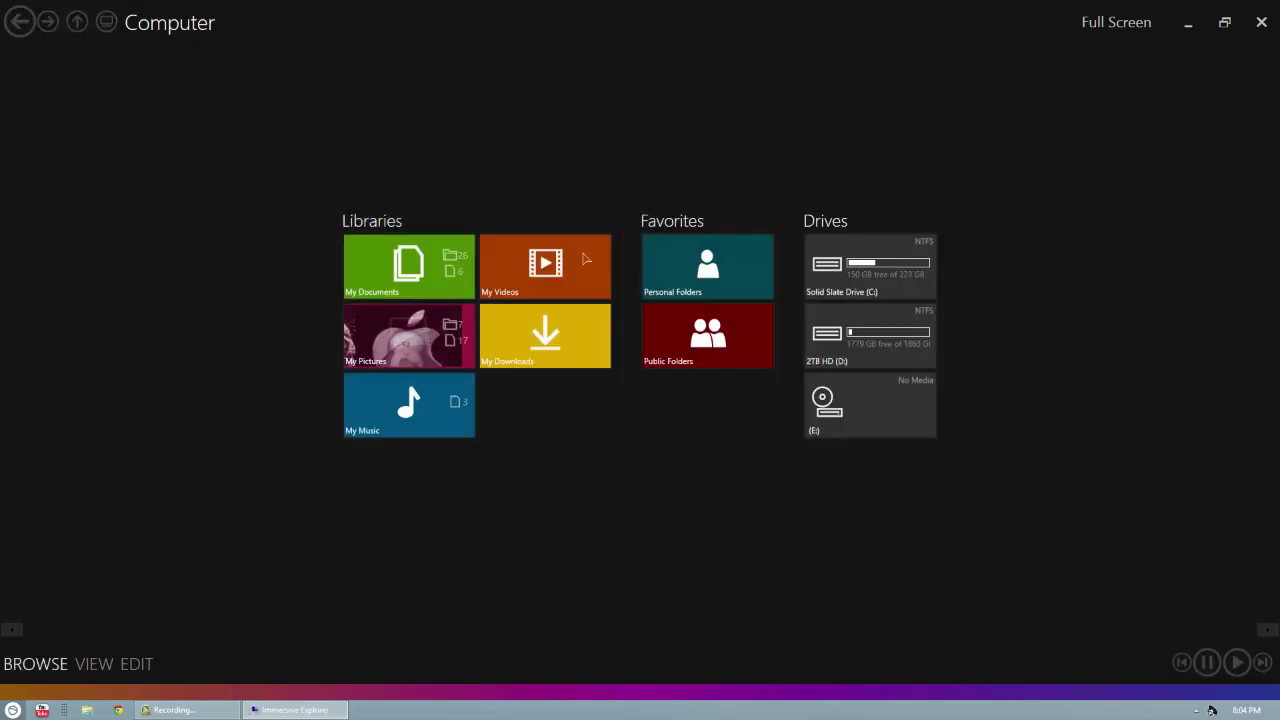
pyautogui.click(409, 335)
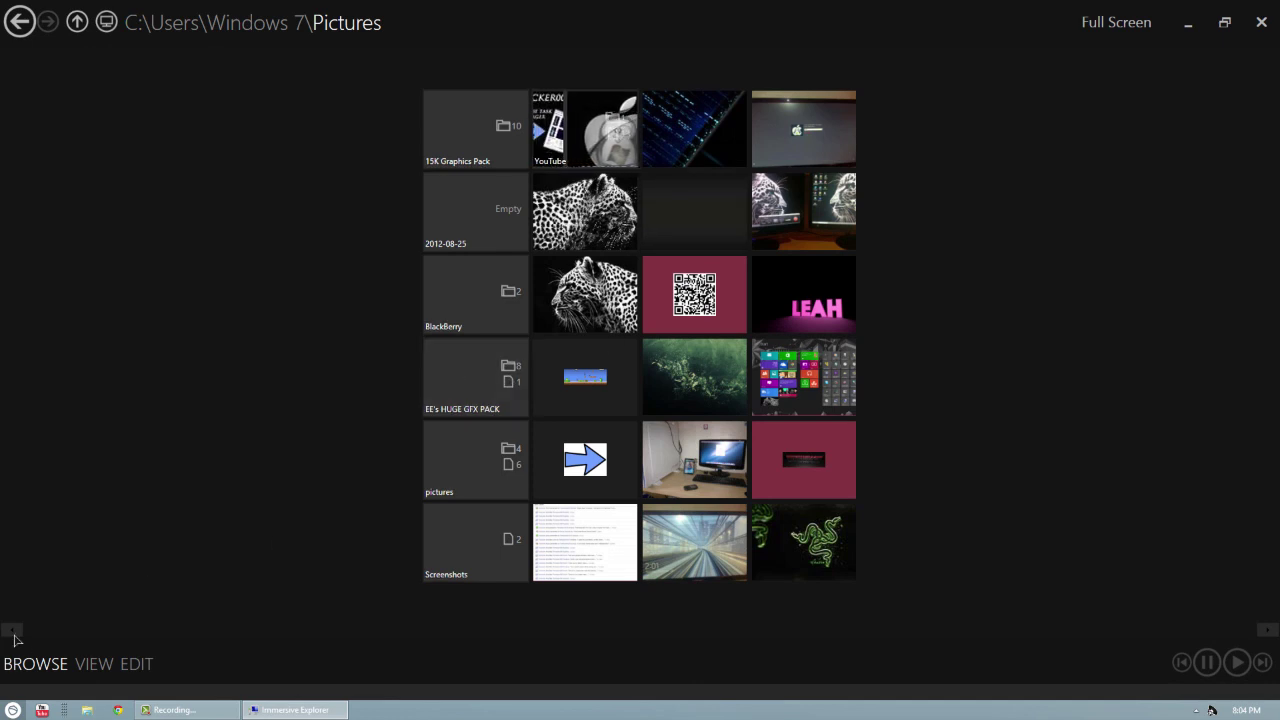
pyautogui.click(1261, 22)
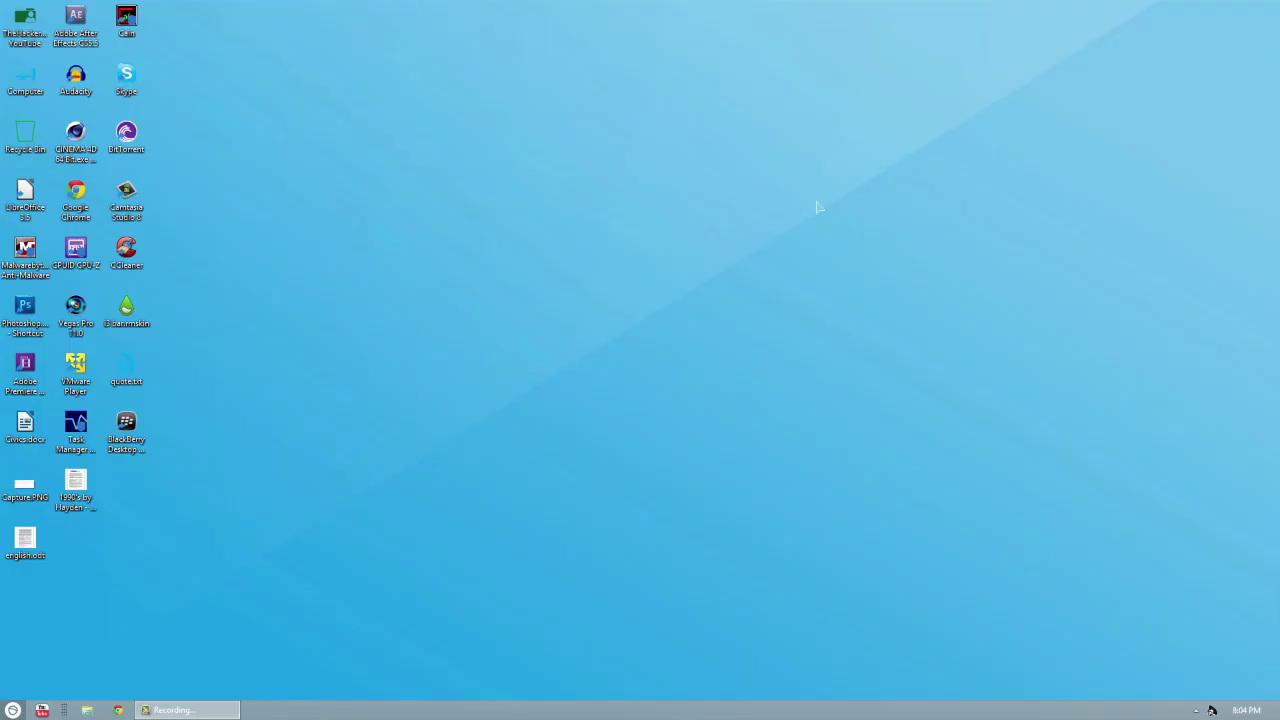